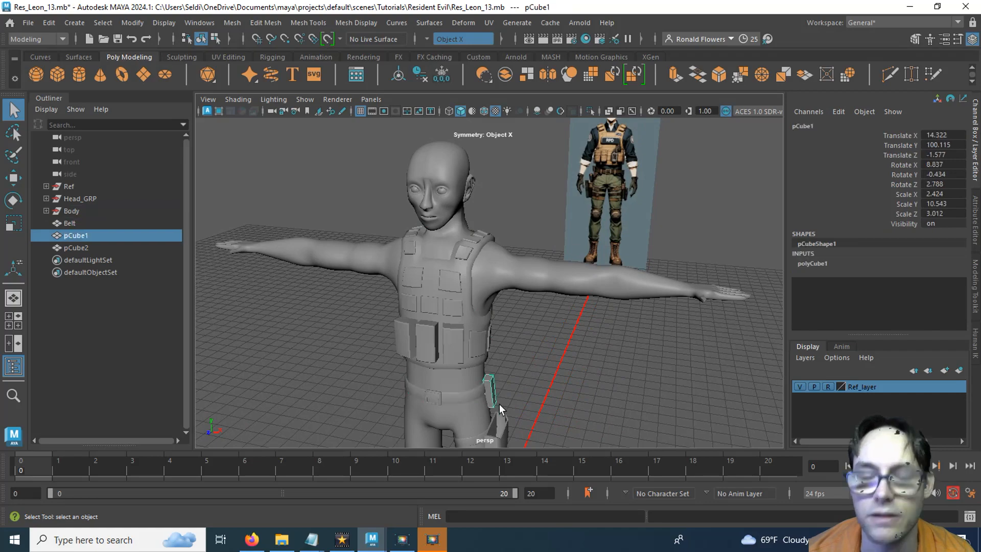
click(501, 426)
click(550, 389)
alt+drag(551, 384, 702, 340)
alt+drag(634, 326, 523, 297)
Save the scene under the new file name Res_Leon_14.mb in the Resident Evil folder
click(29, 28)
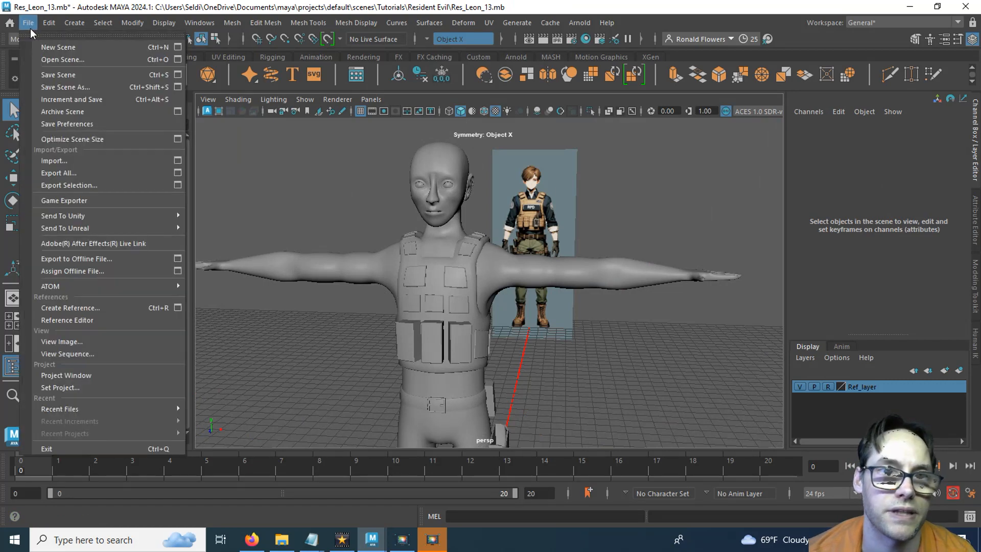
click(65, 84)
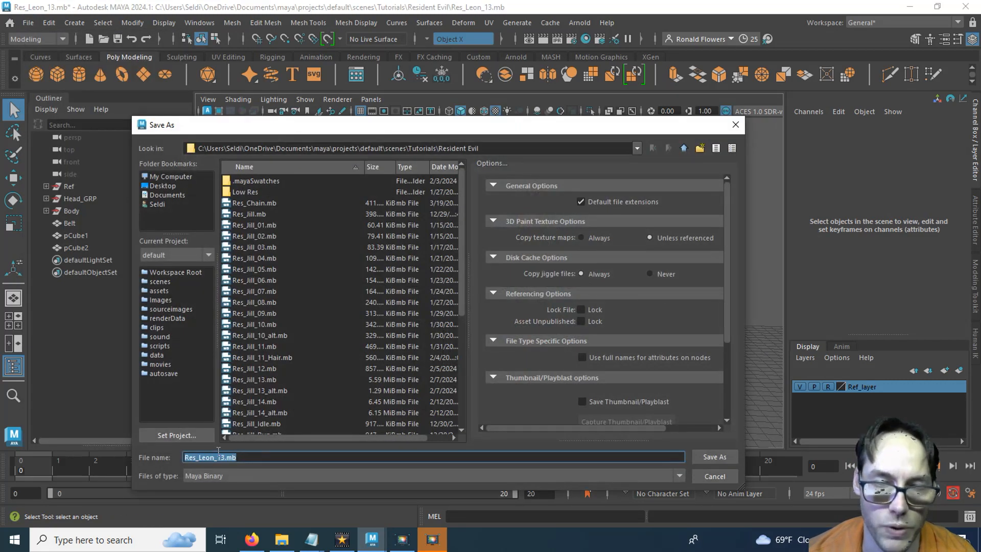
click(225, 457)
key(BackSpace)
text(4)
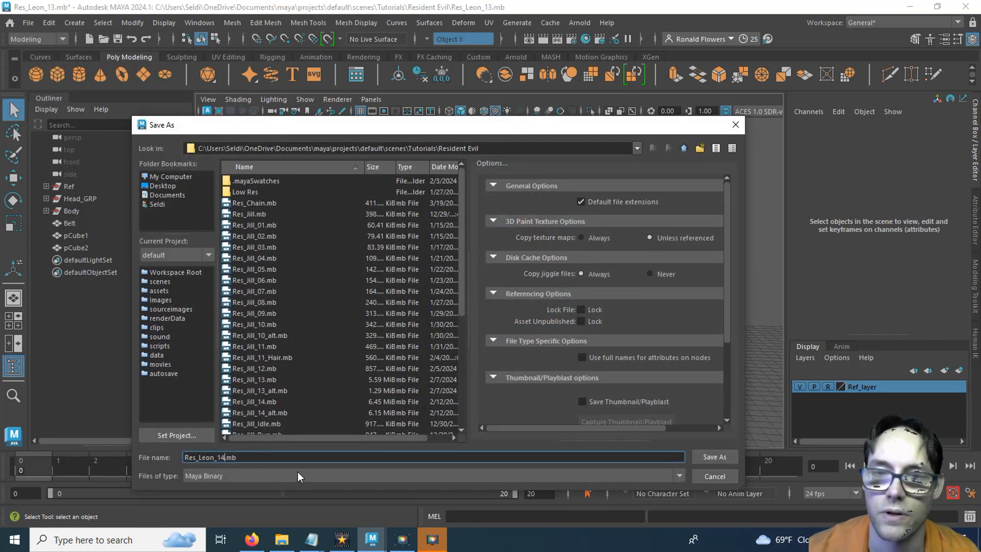
key(Return)
Select all vertices of the hand from the wrist to the fingertips on the arm mesh, working in the top view
alt+drag(574, 336, 583, 317)
alt+middle_drag(583, 318, 506, 326)
alt+right_drag(506, 326, 571, 324)
alt+drag(571, 324, 497, 302)
key(space)
key(space)
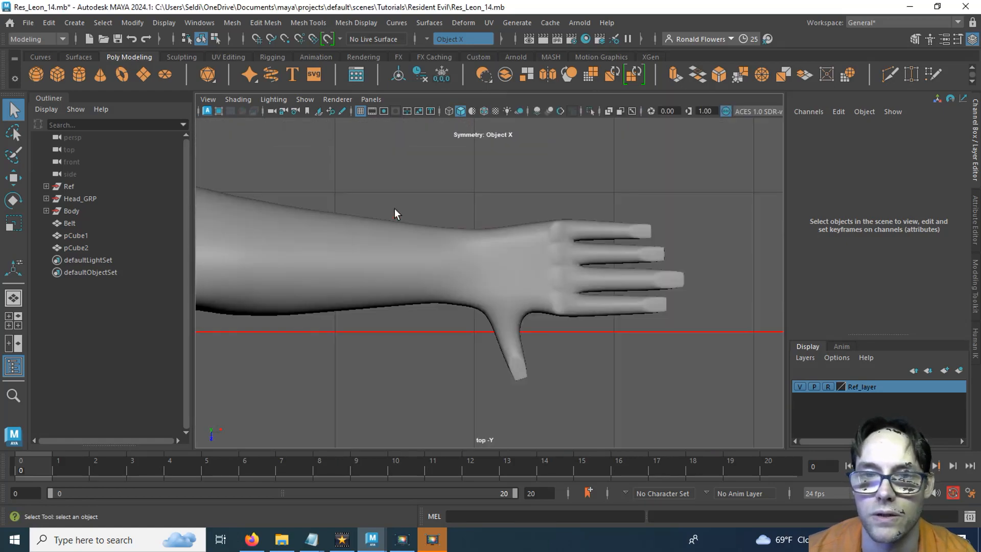
right_click(421, 190)
click(435, 240)
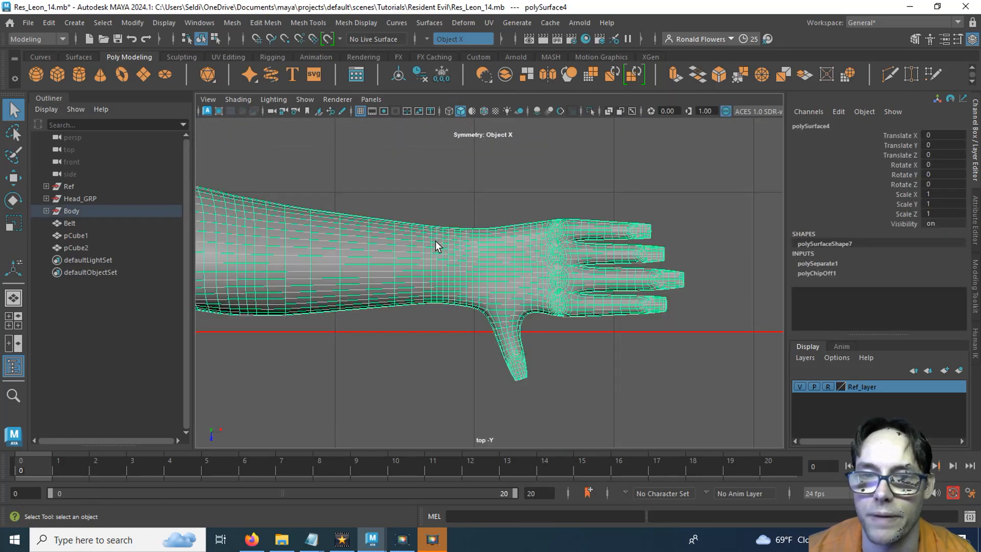
right_click(434, 244)
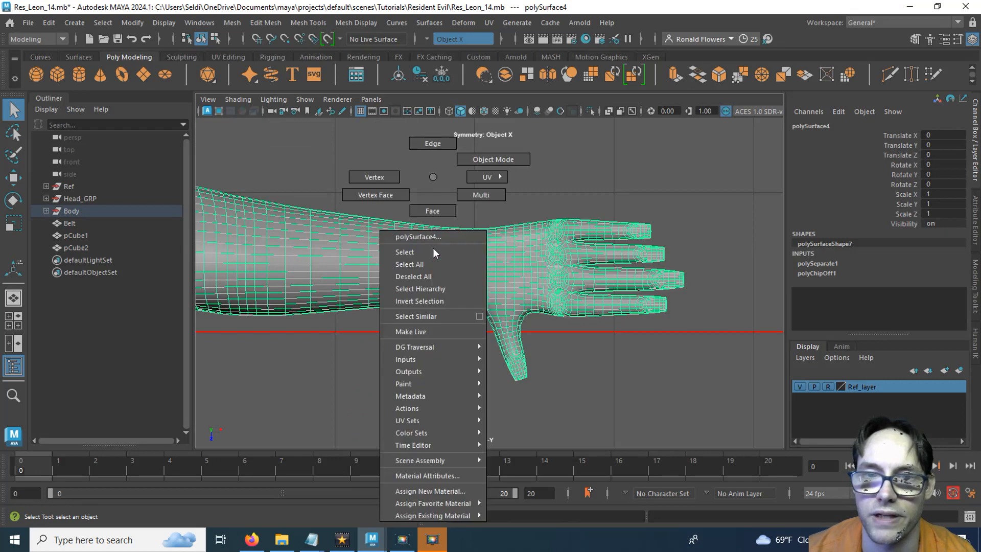
click(384, 179)
drag(425, 195, 452, 314)
drag(517, 375, 702, 411)
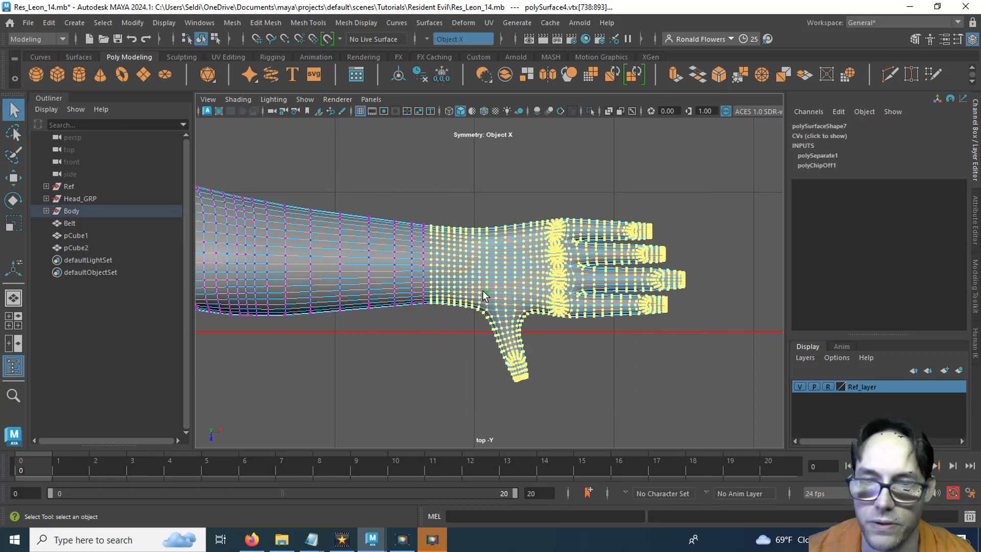
Enable soft selection with a narrow falloff at the wrist and scale the hand up slightly in the front view
key(b)
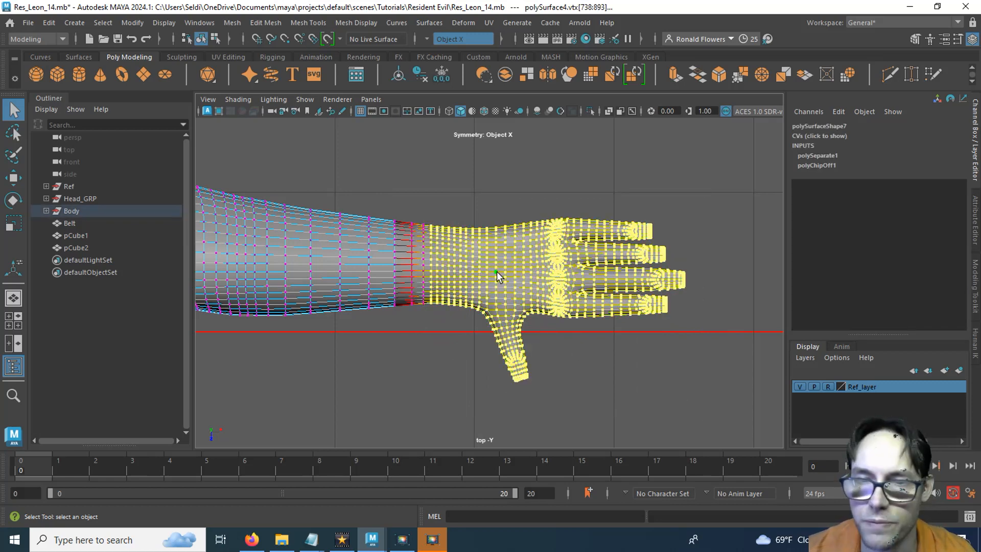
mouse_move(493, 266)
mouse_down()
mouse_move(504, 265)
mouse_move(495, 266)
mouse_up()
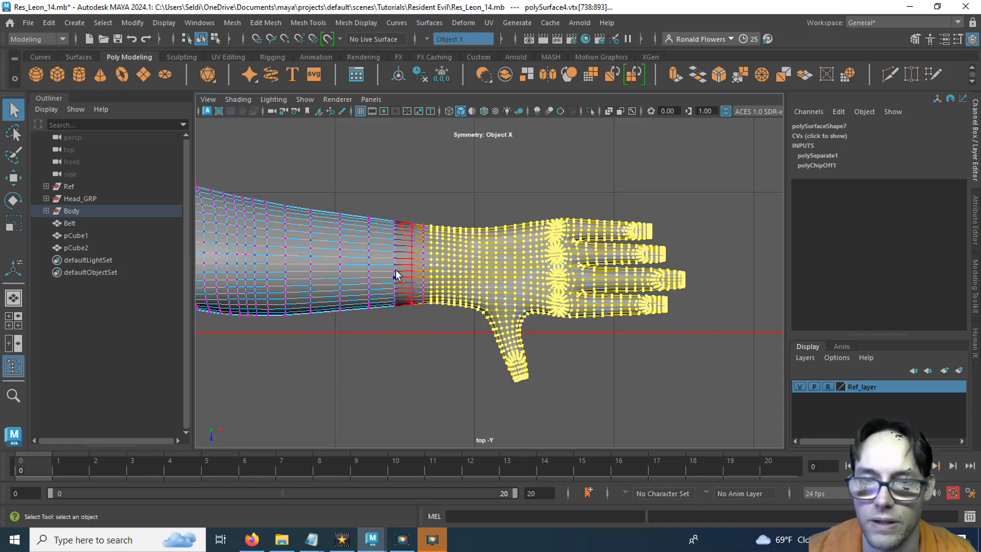
key(space)
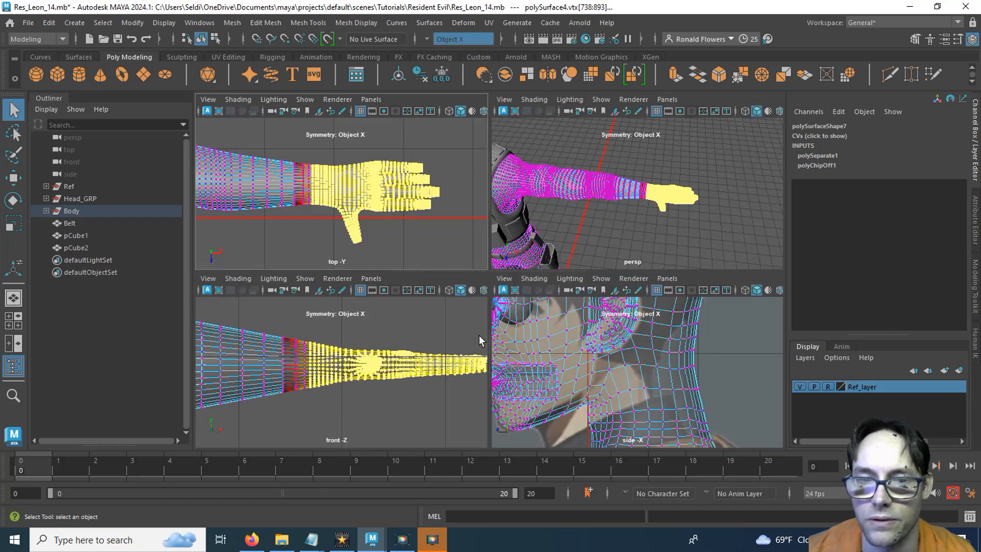
key(space)
alt+middle_drag(551, 326, 481, 339)
key(r)
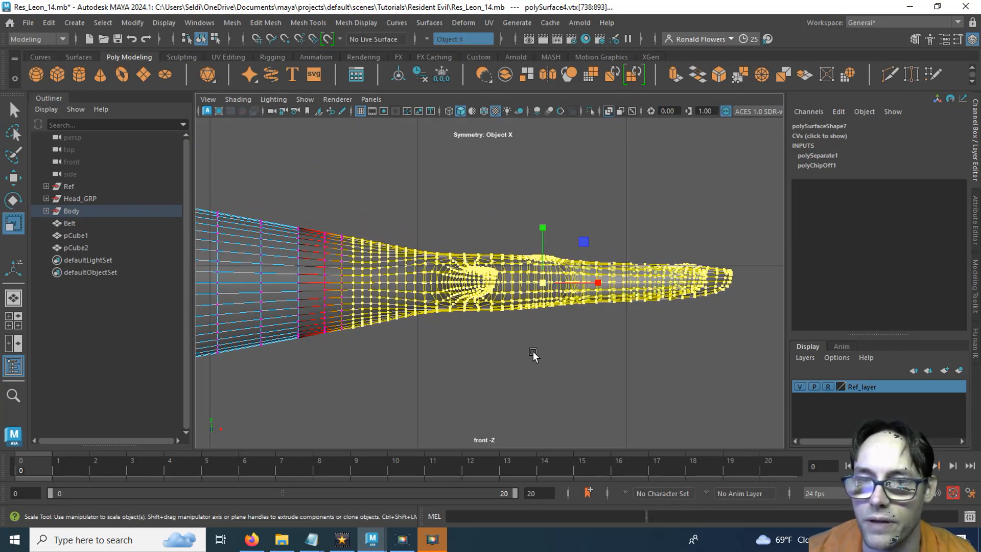
drag(543, 283, 573, 281)
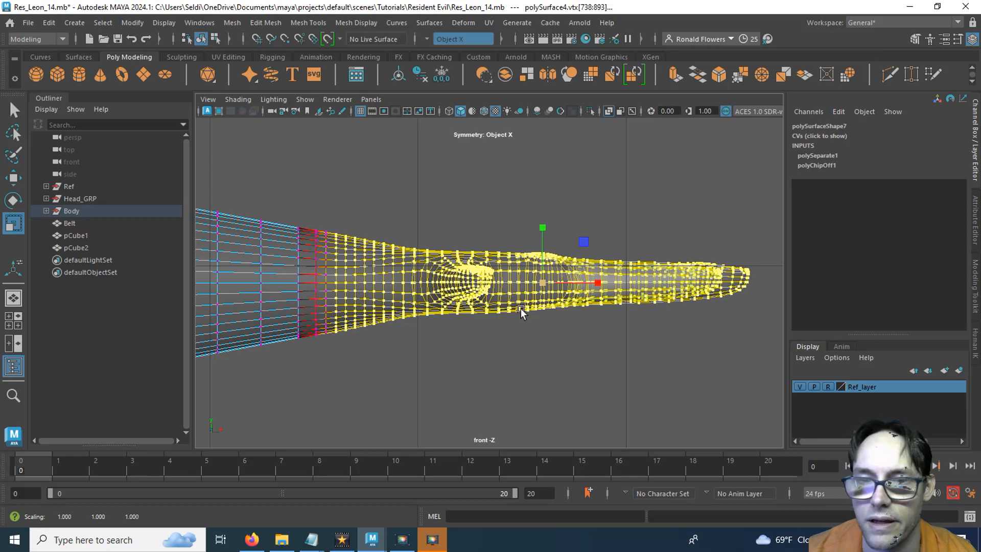
Compare the hand with the whole arm in the front view and scale it up uniformly a touch more
scroll(468, 350, down, 5)
scroll(468, 350, down, 3)
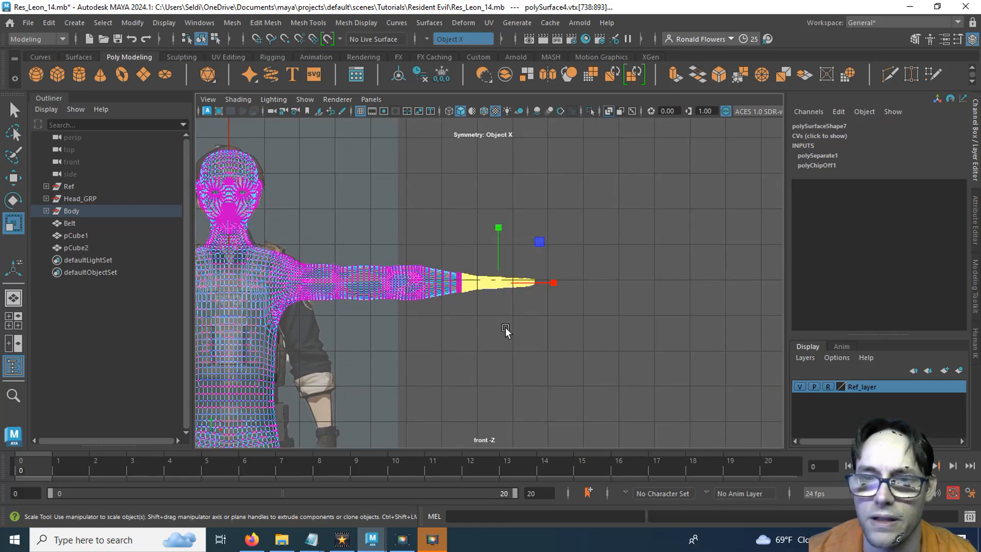
scroll(504, 332, up, 2)
alt+middle_drag(367, 340, 426, 347)
scroll(483, 335, up, 2)
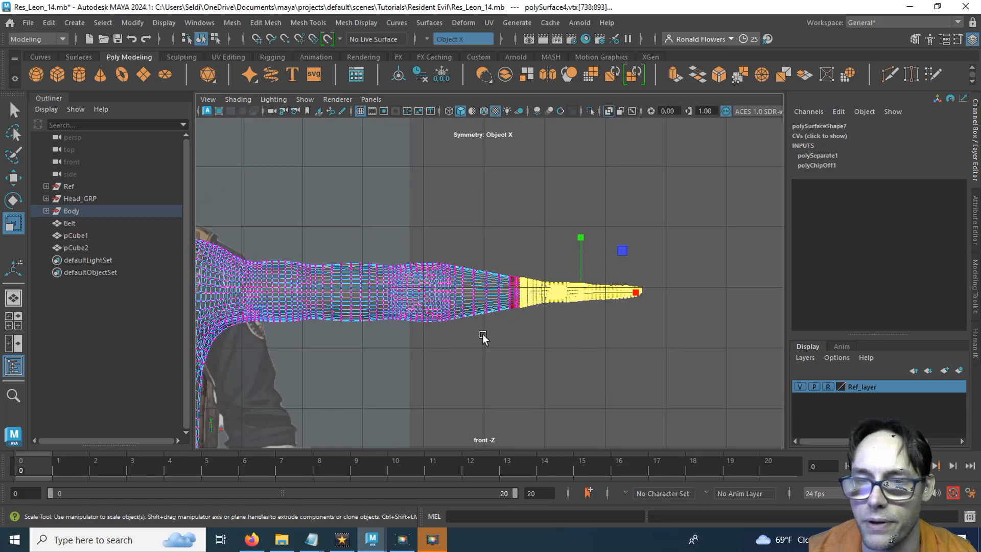
scroll(586, 326, up, 1)
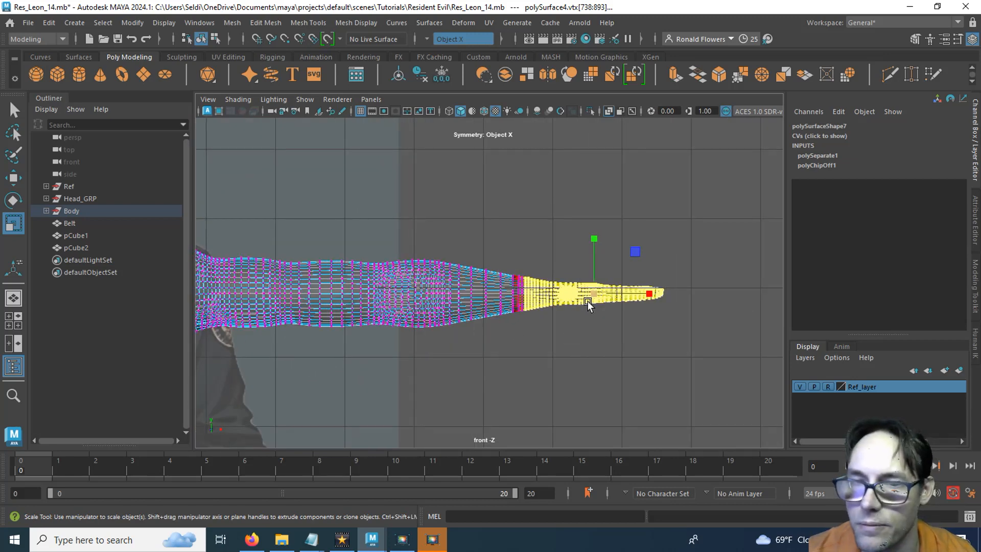
drag(594, 296, 594, 301)
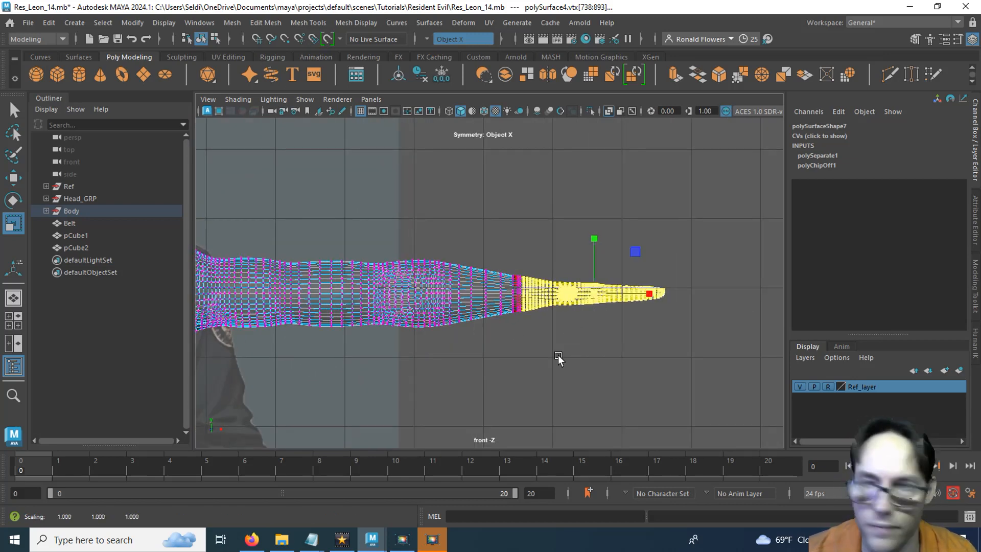
Move the selected hand slightly outward from the forearm along X and nudge it along Z toward the thumb side
key(w)
middle_drag(654, 297, 657, 296)
scroll(567, 340, up, 10)
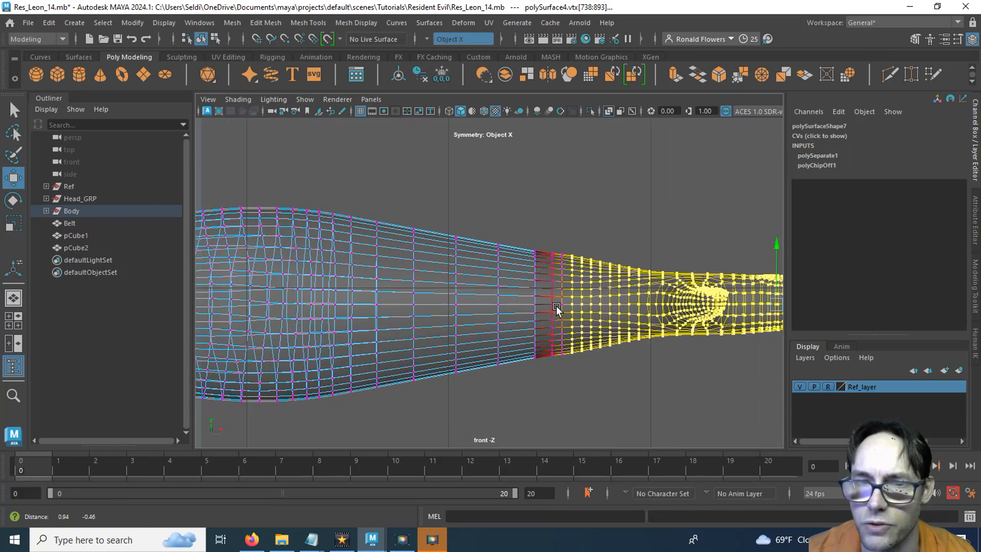
alt+middle_drag(469, 302, 389, 283)
key(space)
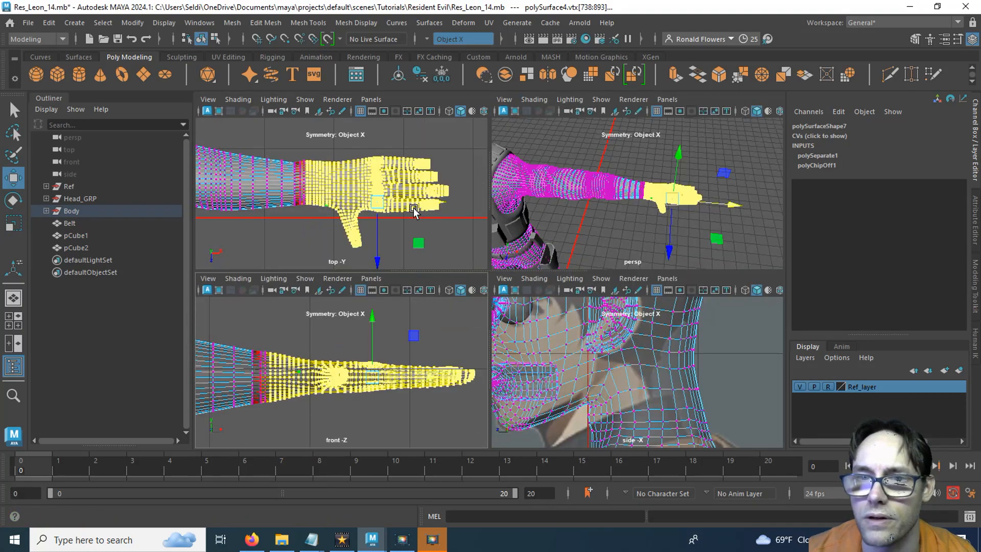
key(space)
alt+drag(477, 287, 550, 282)
drag(550, 173, 555, 174)
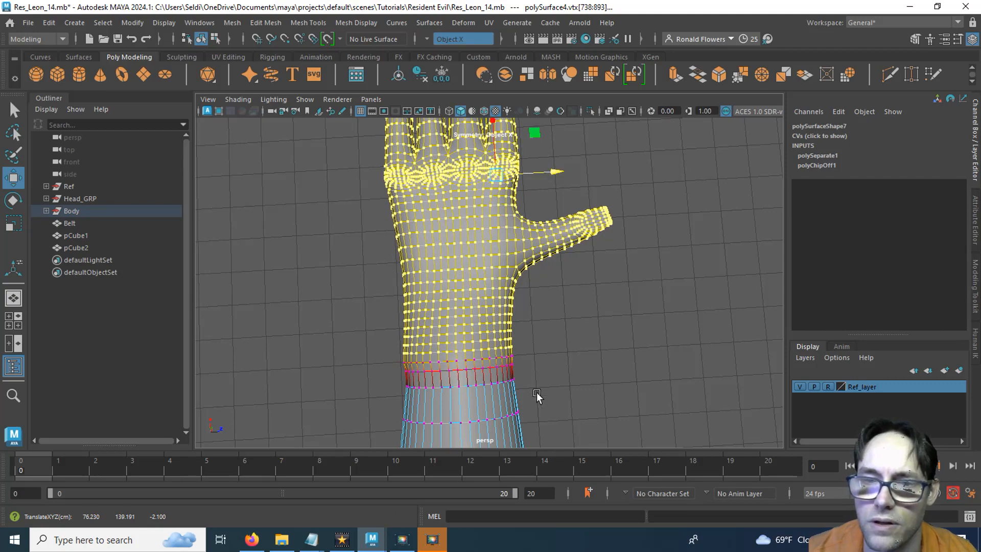
Return the arm mesh to object mode, activate the Smooth sculpting tool, and check its tool settings
alt+drag(537, 397, 562, 311)
click(562, 313)
alt+drag(495, 360, 491, 313)
right_drag(506, 367, 552, 161)
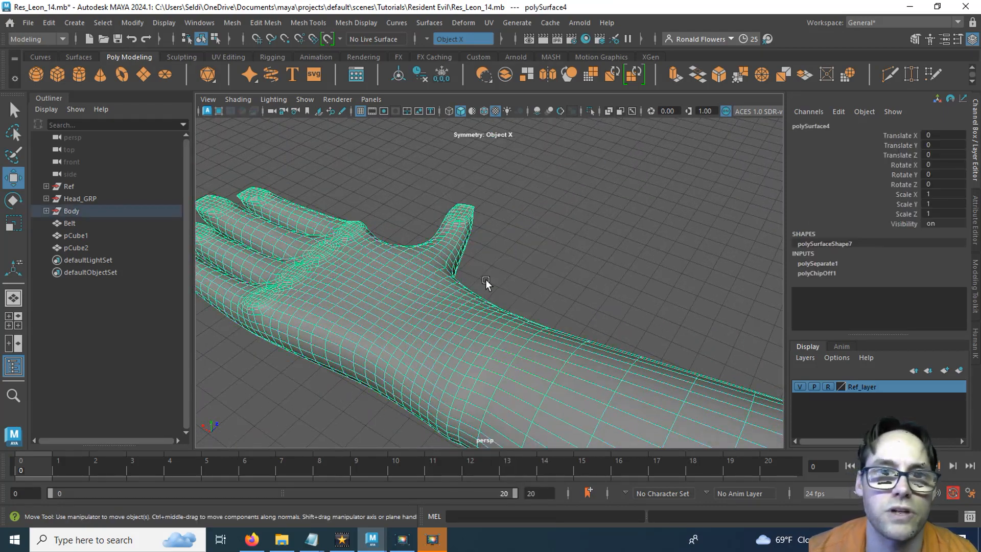
click(181, 57)
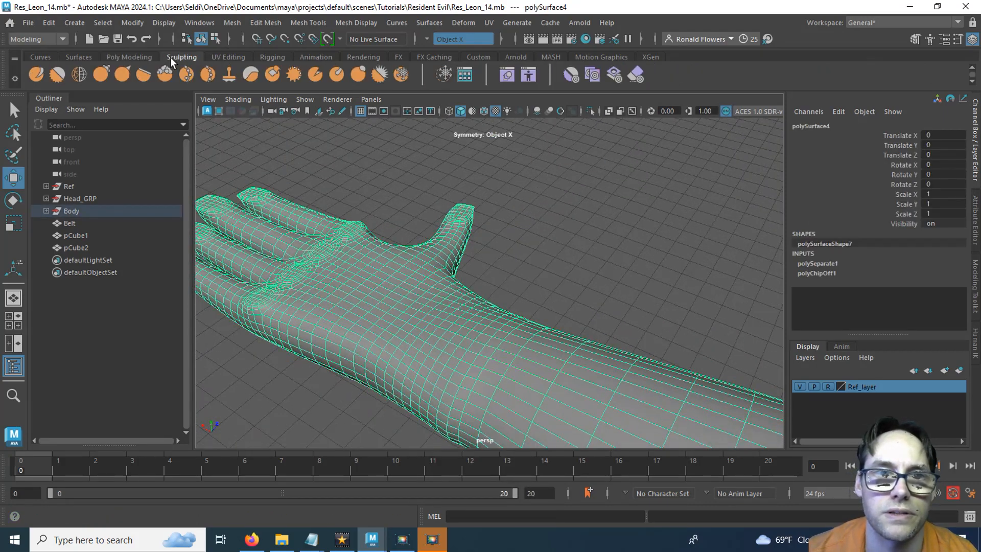
click(57, 74)
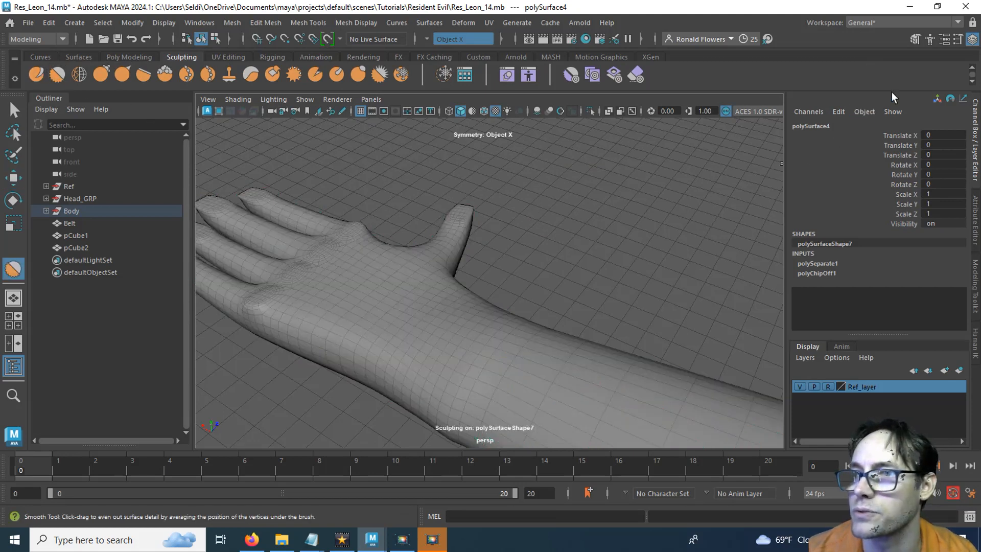
click(958, 40)
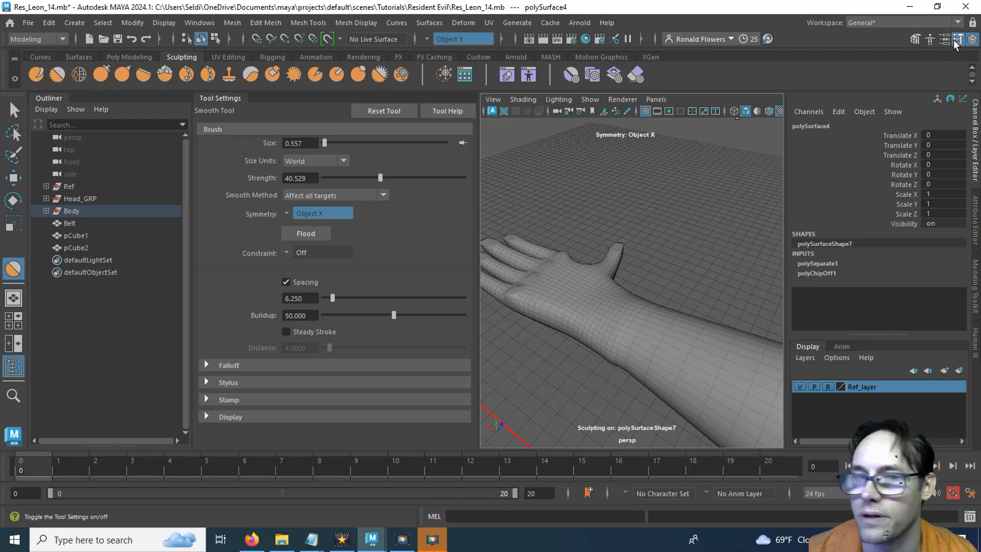
click(930, 41)
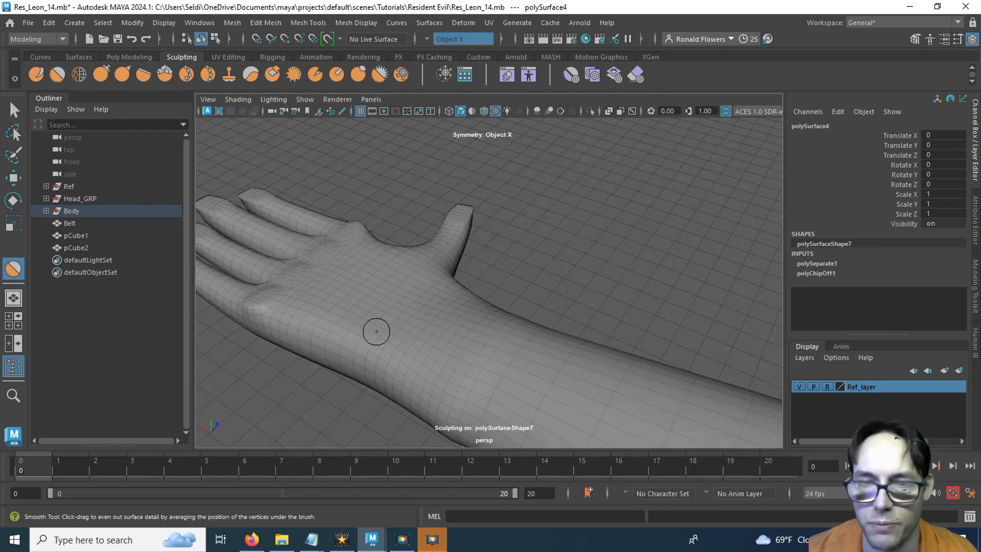
Smooth the transition between the forearm and the hand with brush strokes around the wrist
mouse_move(416, 339)
alt+middle_down()
mouse_move(467, 344)
mouse_move(404, 296)
alt+middle_up()
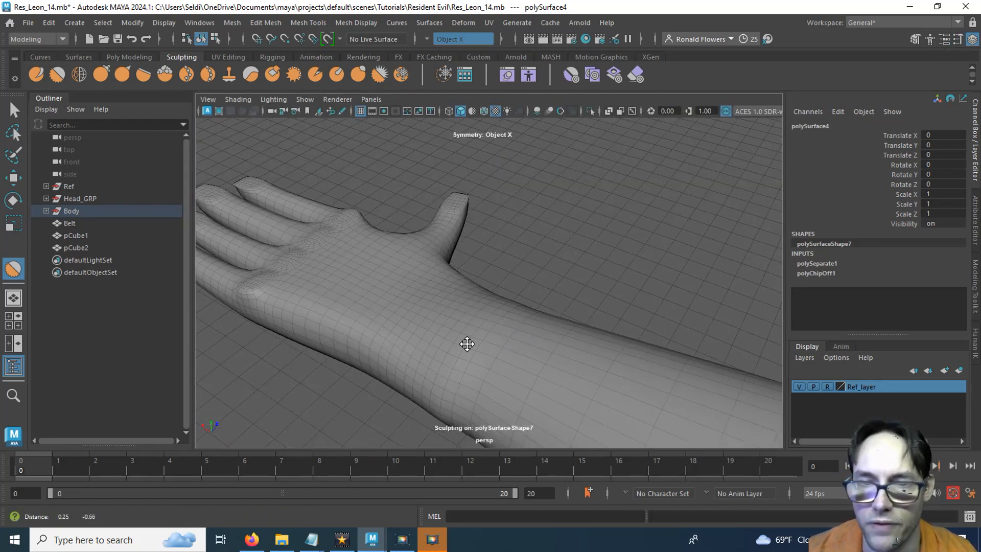
mouse_move(394, 308)
alt+mouse_down()
mouse_move(420, 300)
mouse_move(376, 340)
mouse_move(385, 338)
alt+mouse_up()
drag(368, 386, 369, 391)
drag(383, 333, 367, 383)
drag(381, 323, 379, 330)
mouse_move(378, 369)
alt+mouse_down()
mouse_move(388, 296)
mouse_move(401, 372)
mouse_move(421, 263)
mouse_move(412, 241)
mouse_move(479, 277)
mouse_move(482, 261)
alt+mouse_up()
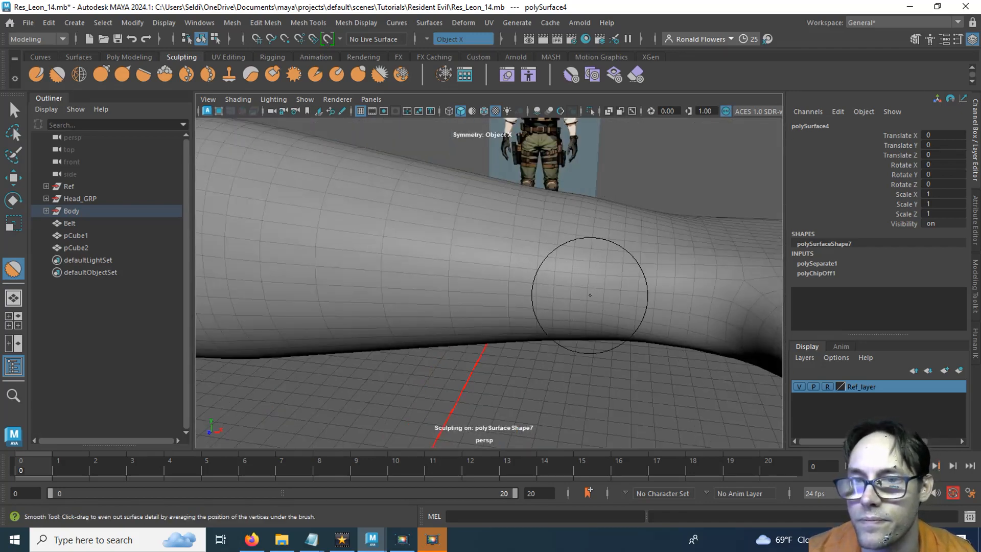
alt+drag(593, 224, 589, 282)
mouse_move(588, 282)
mouse_down()
mouse_move(599, 360)
mouse_move(591, 285)
mouse_move(361, 245)
mouse_up()
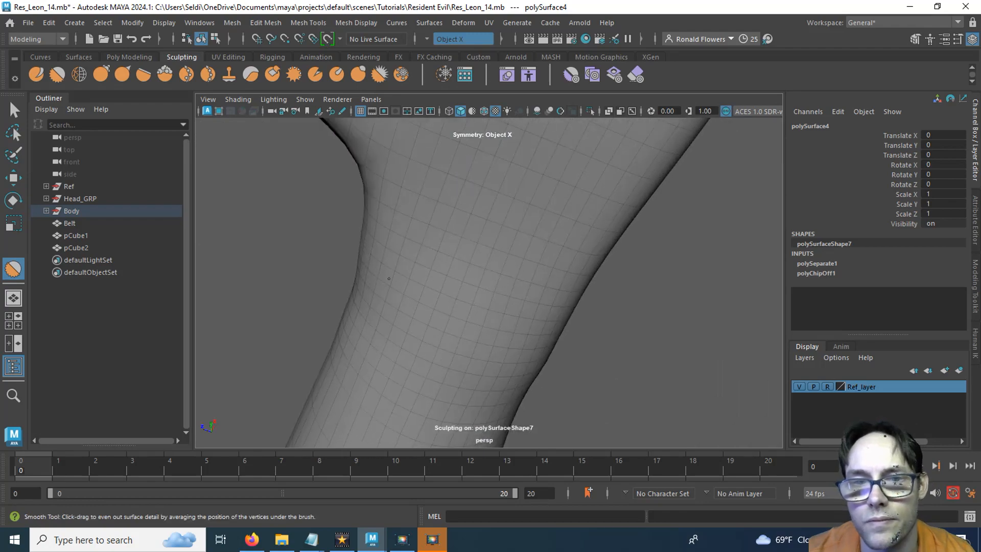
mouse_move(552, 347)
alt+mouse_down()
mouse_move(598, 362)
mouse_move(547, 344)
mouse_move(600, 296)
mouse_move(477, 292)
alt+mouse_up()
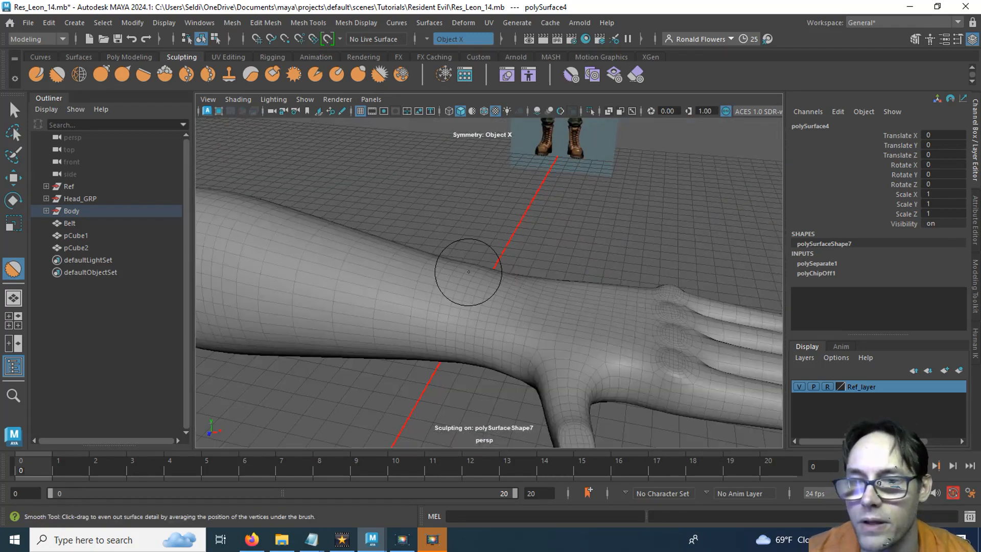
Resize the Smooth brush and soften the index-finger knuckle and the surface around it on the back of the hand
mouse_move(519, 340)
alt+mouse_down()
mouse_move(436, 243)
mouse_move(416, 284)
mouse_move(422, 317)
mouse_move(489, 293)
mouse_move(510, 304)
mouse_move(362, 300)
mouse_move(398, 322)
alt+mouse_up()
scroll(391, 329, up, 4)
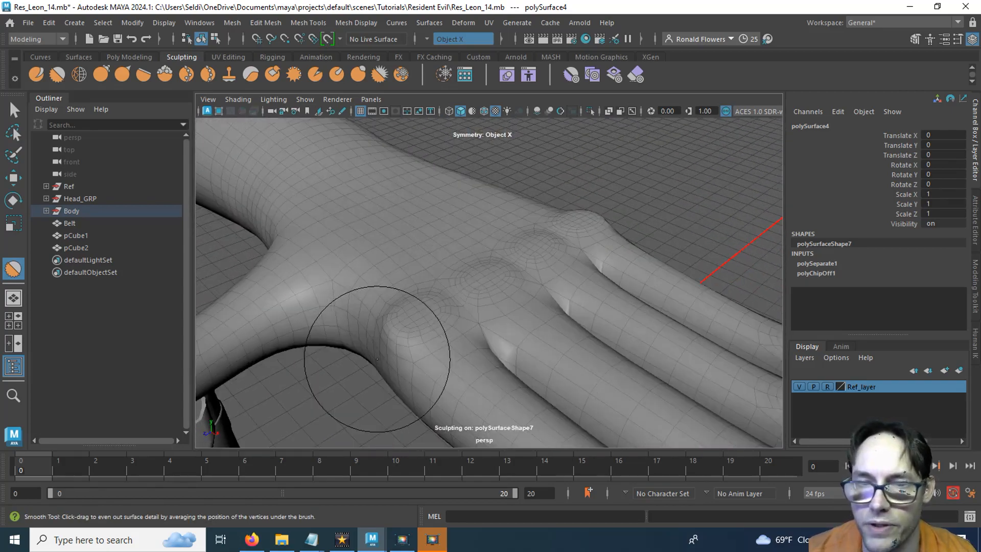
alt+drag(424, 281, 462, 321)
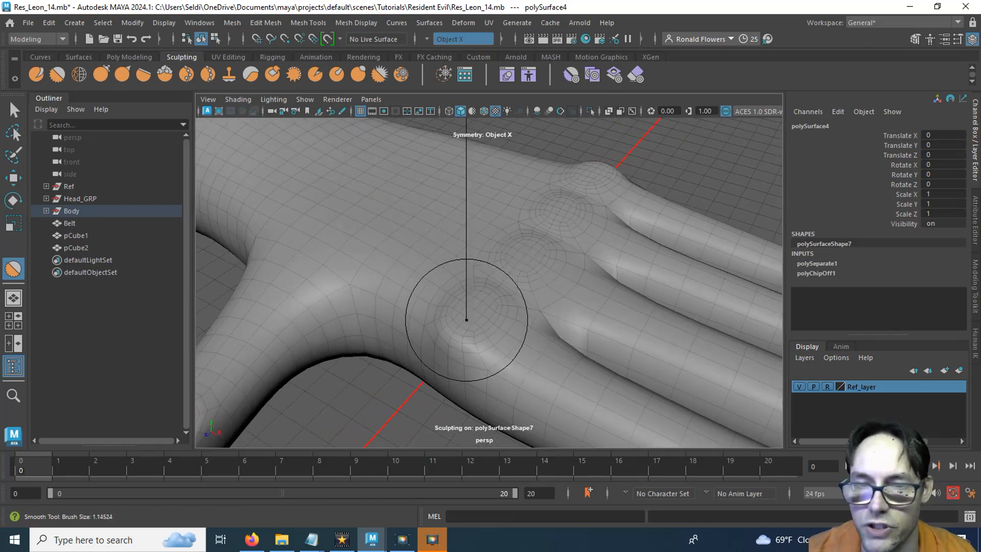
drag(464, 357, 466, 369)
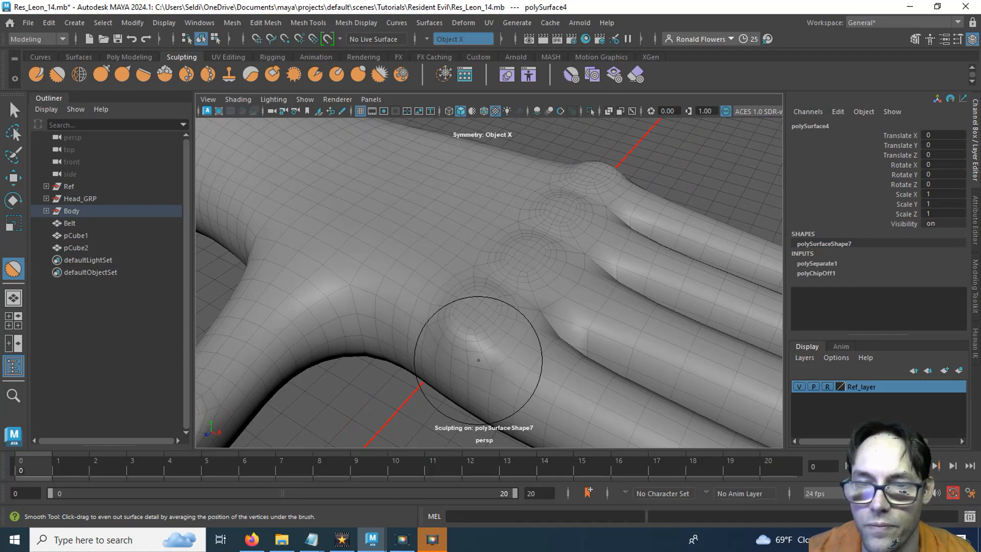
mouse_move(468, 293)
alt+mouse_down()
mouse_move(486, 294)
mouse_move(427, 305)
mouse_move(416, 256)
alt+mouse_up()
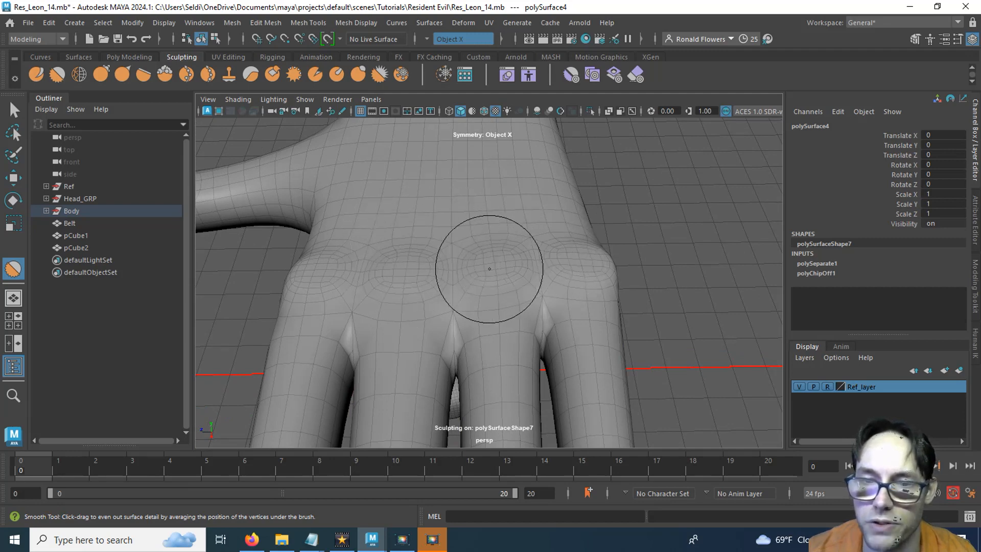
Smooth the remaining knuckles across the back of the hand toward the little finger, undoing unwanted strokes
mouse_move(602, 296)
alt+mouse_down()
mouse_move(507, 316)
mouse_move(509, 295)
alt+mouse_up()
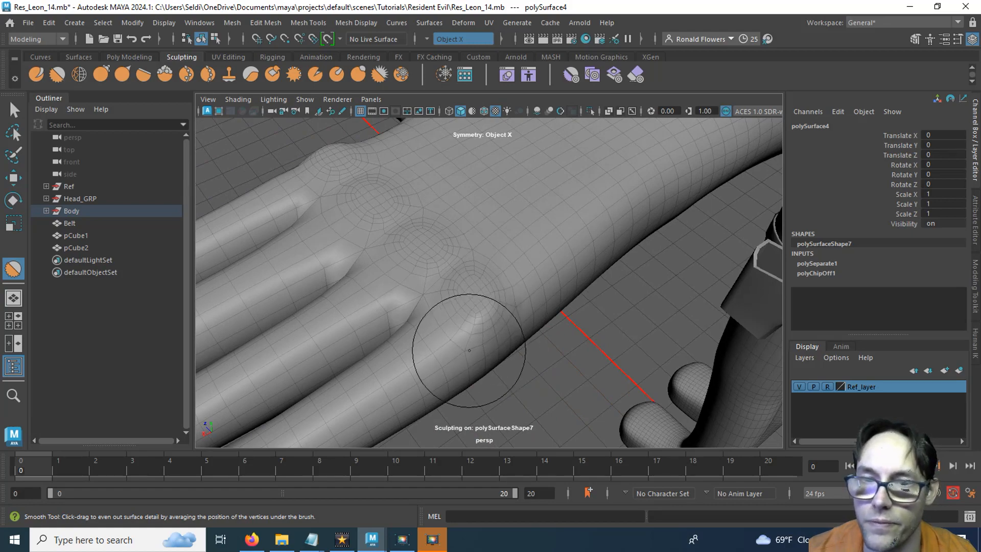
alt+drag(469, 351, 502, 284)
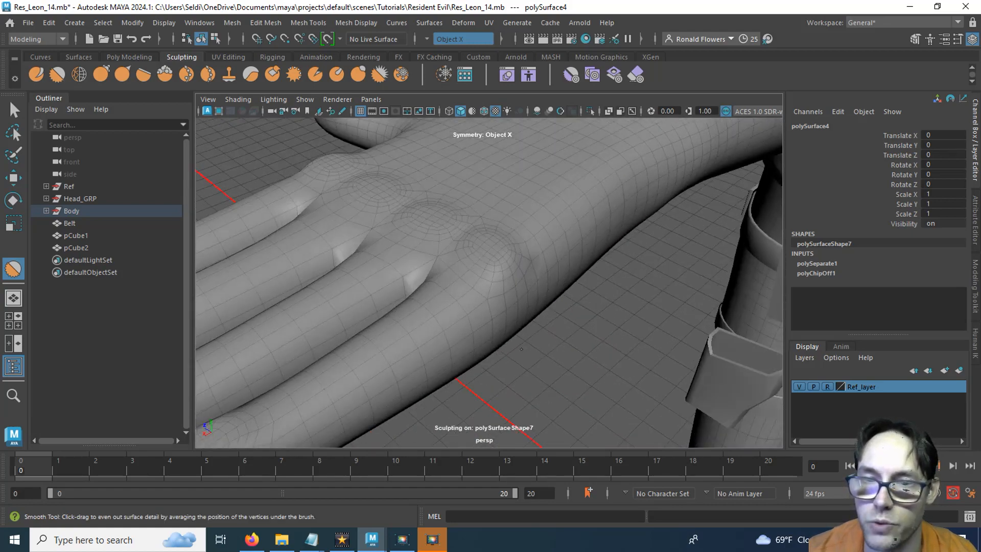
alt+drag(537, 313, 546, 348)
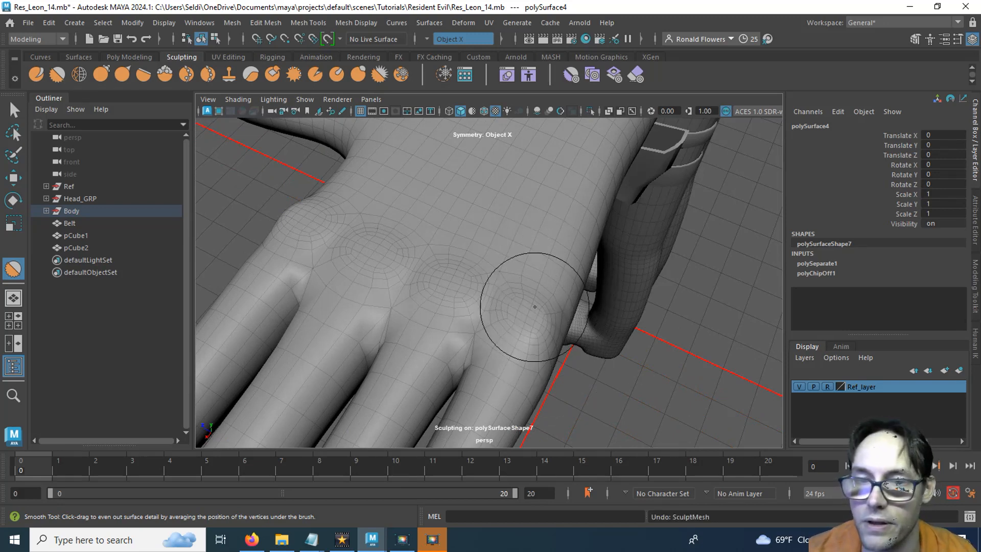
mouse_move(544, 357)
alt+mouse_down()
mouse_move(503, 303)
mouse_move(358, 344)
mouse_move(416, 306)
mouse_move(620, 274)
mouse_move(697, 280)
mouse_move(591, 339)
mouse_move(504, 292)
mouse_move(497, 277)
alt+mouse_up()
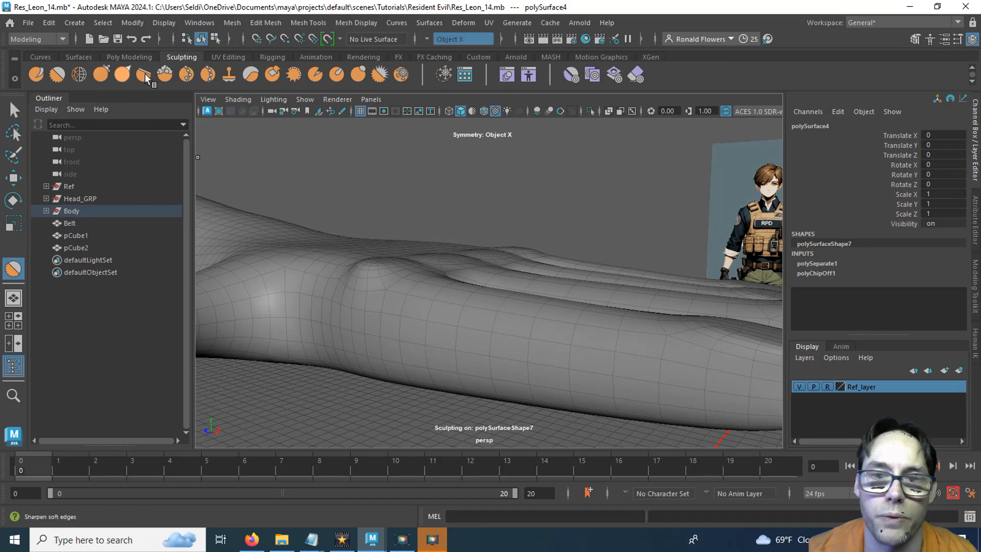
Switch to the Grab sculpting tool and shape the row of knuckles into rounded bumps, smoothing them between strokes
click(100, 73)
alt+drag(327, 225, 436, 278)
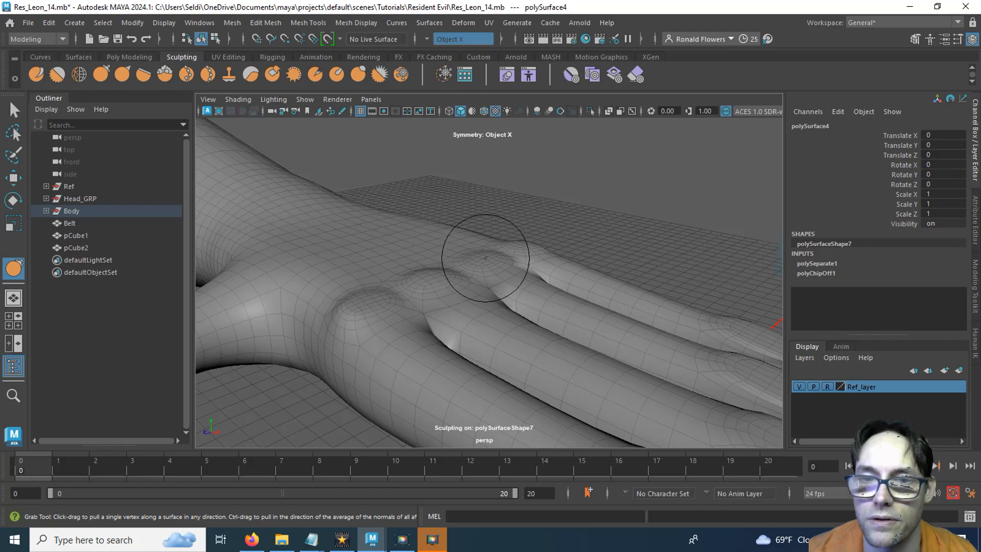
mouse_move(484, 254)
alt+mouse_down()
mouse_move(416, 247)
mouse_move(506, 261)
alt+mouse_up()
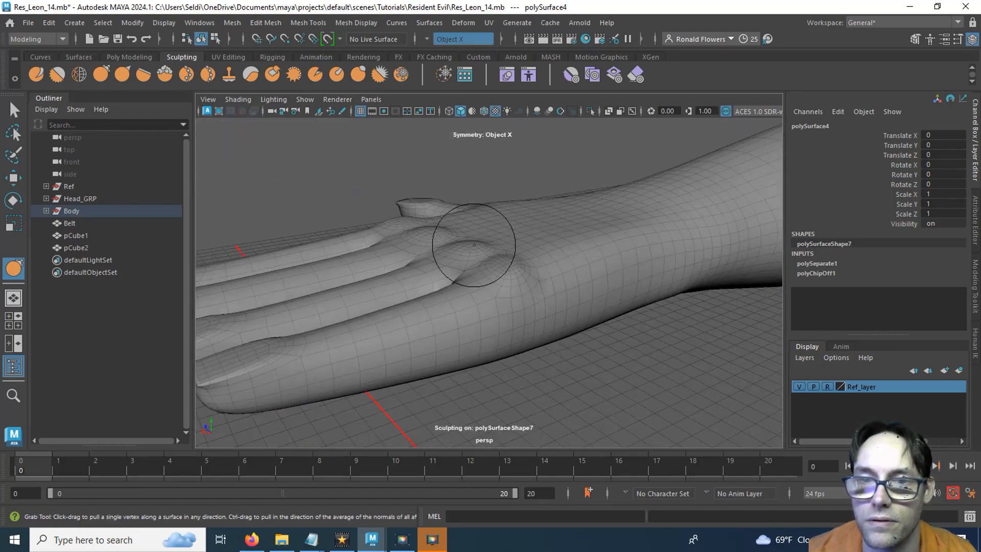
mouse_move(443, 247)
alt+mouse_down()
mouse_move(383, 252)
mouse_move(390, 339)
mouse_move(390, 329)
mouse_move(558, 343)
mouse_move(416, 324)
mouse_move(424, 327)
alt+mouse_up()
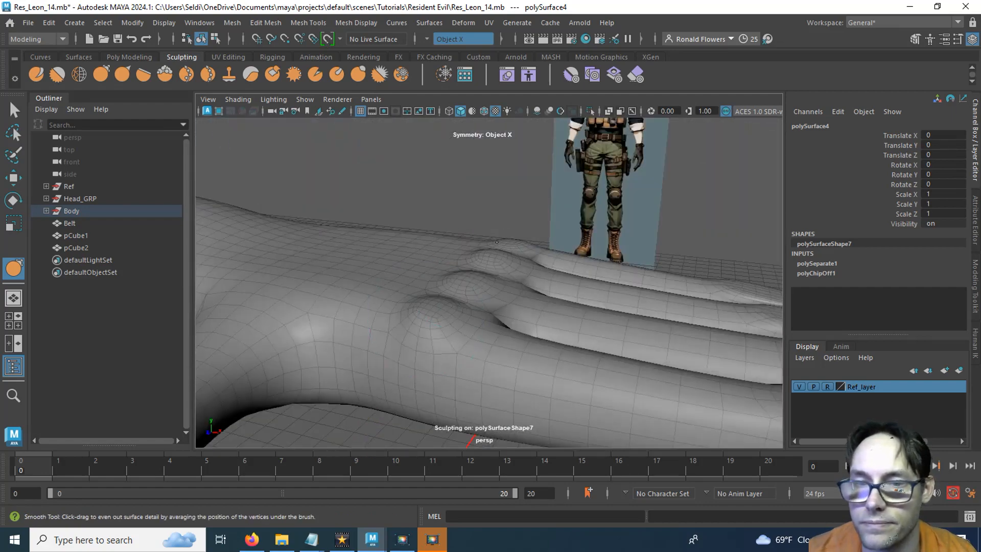
alt+drag(491, 298, 532, 271)
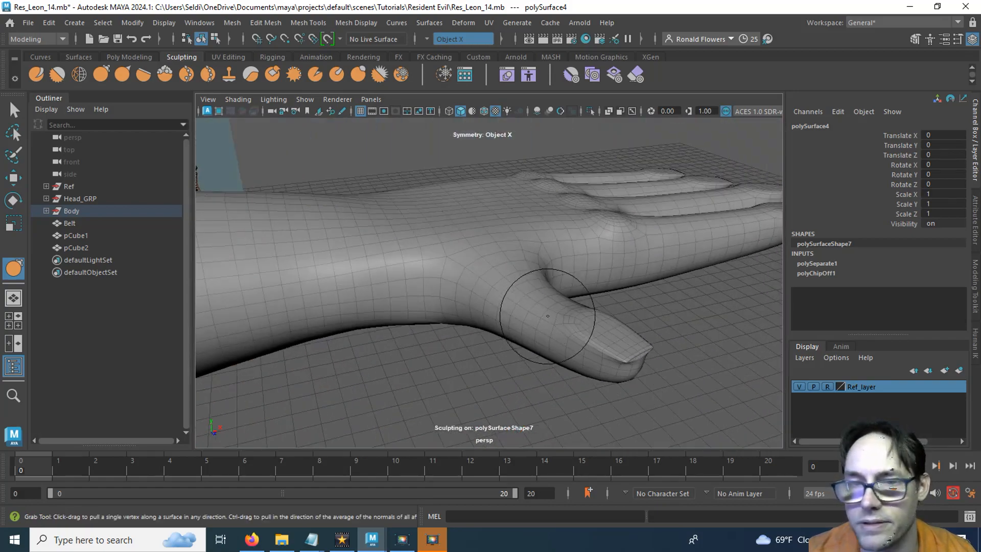
Adjust the Grab brush size for the thumb and begin reshaping the thumb tip around the nail
alt+middle_drag(559, 329, 327, 227)
alt+right_drag(327, 227, 346, 281)
mouse_move(353, 280)
alt+mouse_down()
mouse_move(410, 281)
mouse_move(418, 269)
mouse_move(407, 278)
alt+mouse_up()
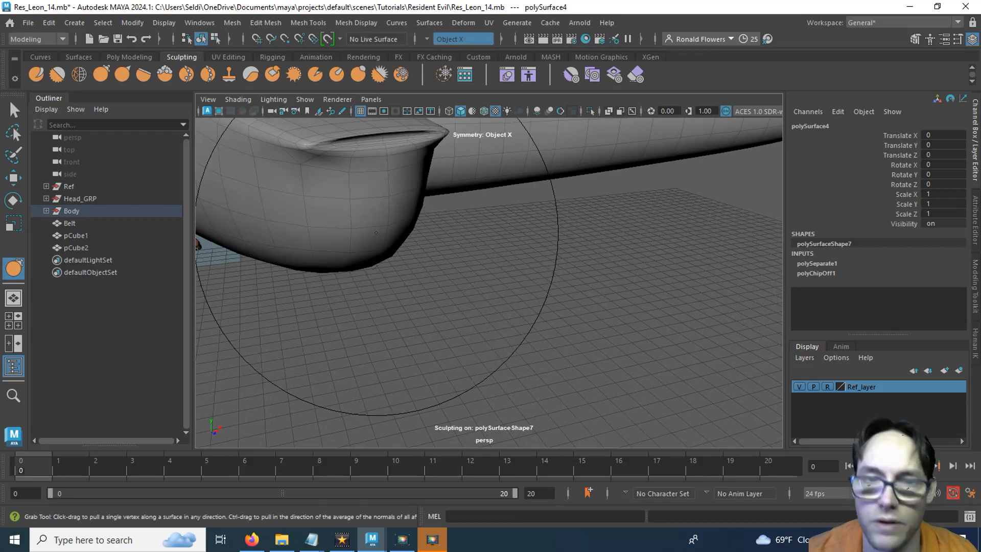
key(b)
mouse_move(381, 232)
mouse_down()
mouse_move(366, 244)
mouse_move(440, 326)
mouse_move(455, 326)
mouse_move(420, 322)
mouse_up()
scroll(373, 247, down, 3)
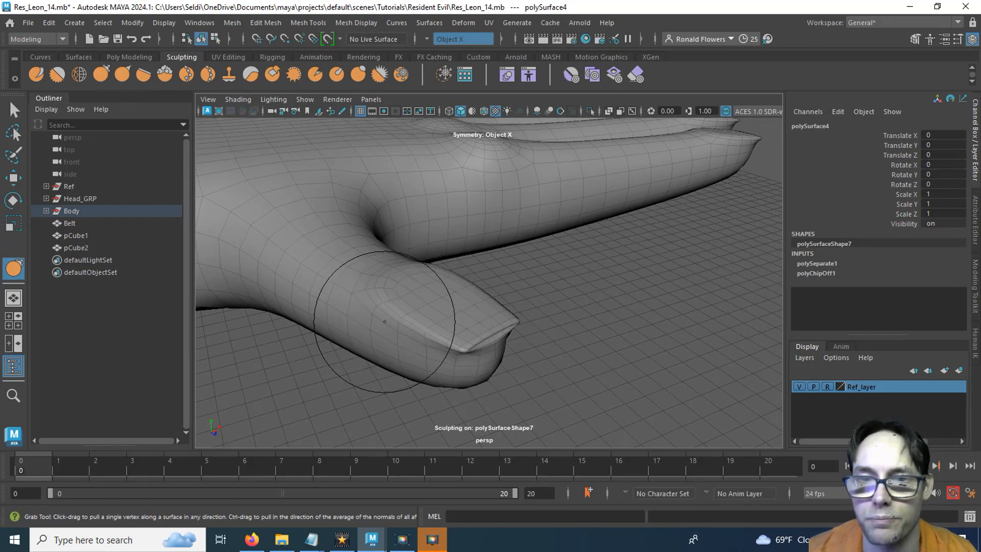
alt+drag(384, 322, 400, 295)
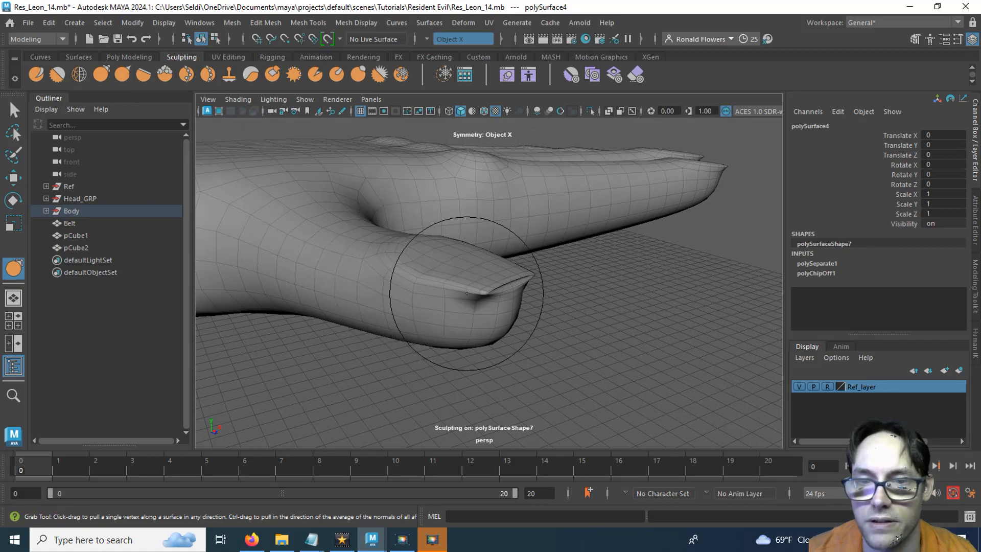
Refine the thumbnail's sides and the fingertip beneath it with Grab strokes and light smoothing
mouse_move(467, 301)
alt+mouse_down()
mouse_move(418, 287)
mouse_move(522, 319)
mouse_move(291, 237)
alt+mouse_up()
drag(315, 239, 295, 266)
alt+middle_drag(294, 267, 363, 278)
mouse_move(363, 278)
mouse_down()
mouse_move(327, 276)
mouse_move(454, 304)
mouse_move(439, 311)
mouse_move(405, 286)
mouse_move(408, 298)
mouse_up()
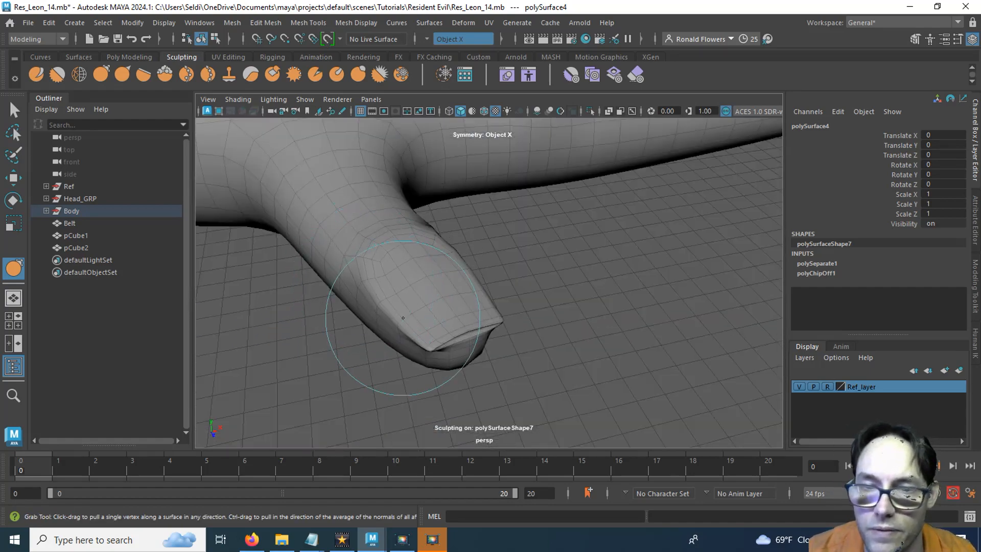
mouse_move(431, 349)
shift+mouse_down()
mouse_move(455, 338)
mouse_move(416, 324)
mouse_move(339, 262)
mouse_move(339, 290)
mouse_move(333, 284)
shift+mouse_up()
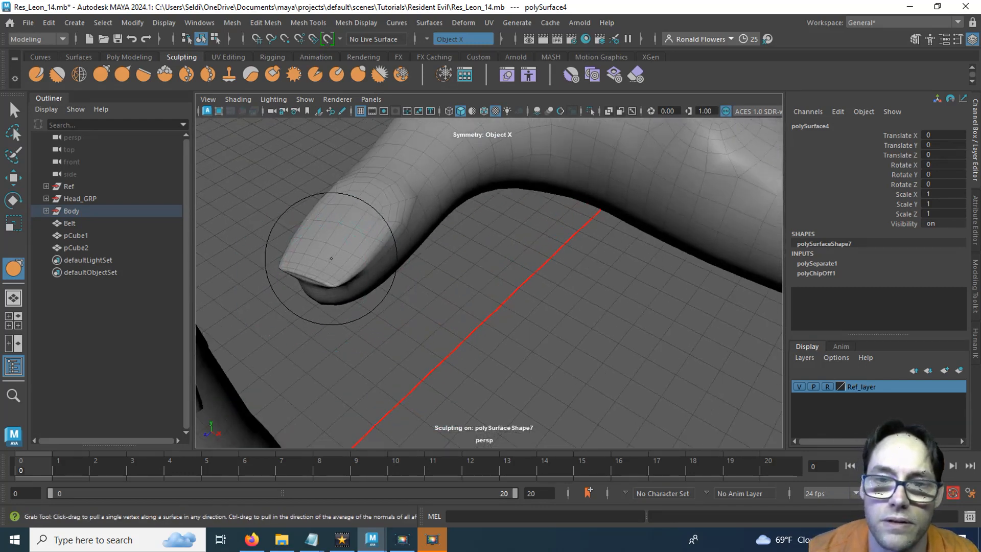
Reduce the Grab brush size and curve the thumbnail's front edge into a rounder shape
alt+middle_drag(331, 259, 363, 282)
key(b)
mouse_move(363, 284)
mouse_down()
mouse_move(349, 283)
mouse_move(352, 293)
mouse_move(417, 279)
mouse_move(432, 331)
mouse_move(446, 332)
mouse_move(439, 363)
mouse_move(541, 340)
mouse_move(504, 327)
mouse_move(437, 331)
mouse_move(575, 345)
mouse_move(563, 333)
mouse_move(460, 320)
mouse_move(385, 327)
mouse_move(440, 335)
mouse_move(521, 320)
mouse_move(492, 323)
mouse_move(510, 336)
mouse_move(546, 327)
mouse_move(566, 344)
mouse_move(455, 230)
mouse_move(457, 254)
mouse_up()
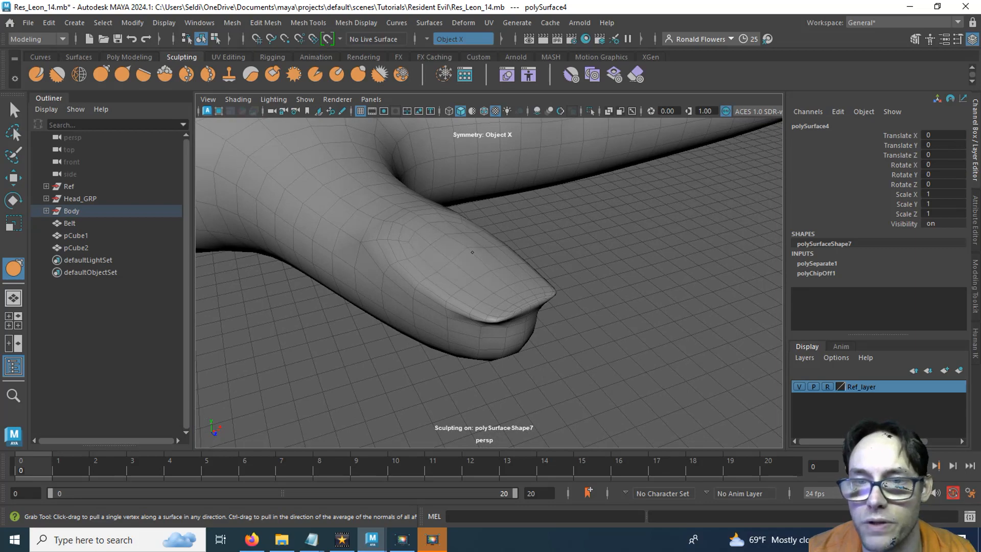
key(shift)
alt+drag(437, 234, 467, 235)
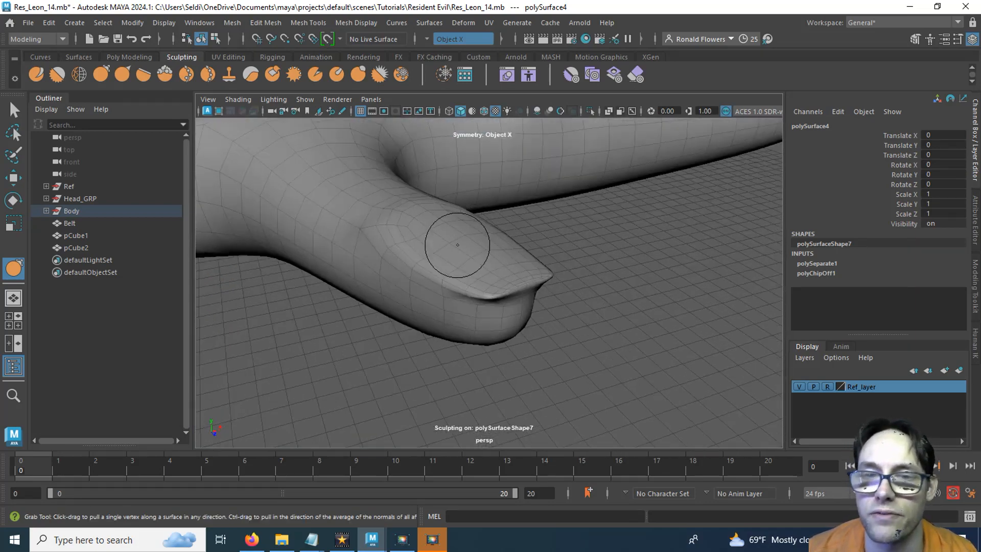
Activate the Bulge sculpting tool and set its brush strength to 0.080
click(360, 74)
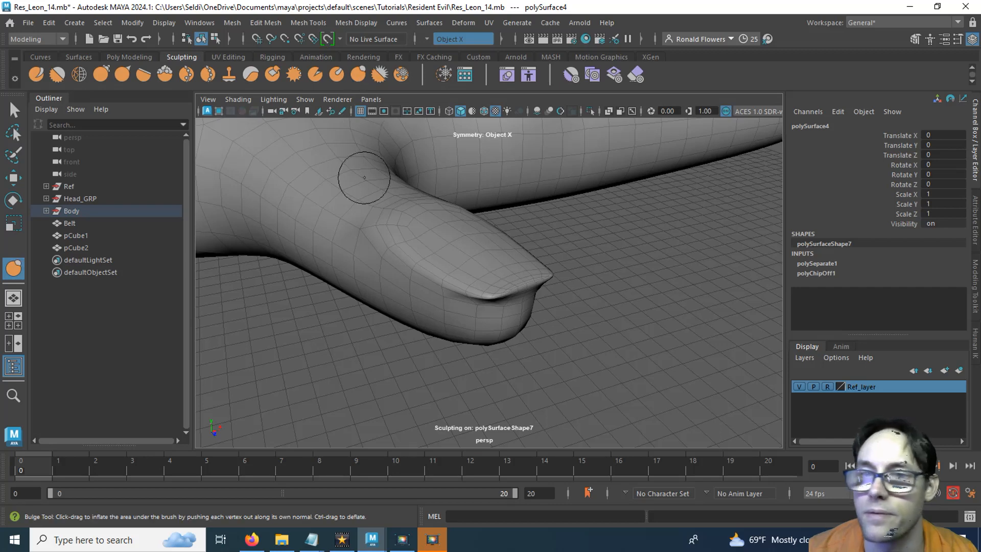
click(959, 40)
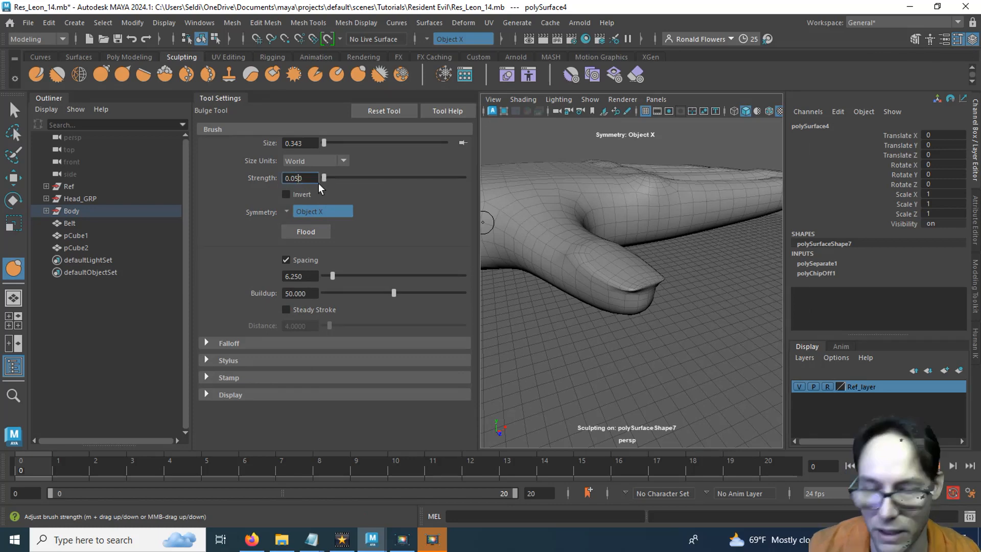
key(BackSpace)
text(8)
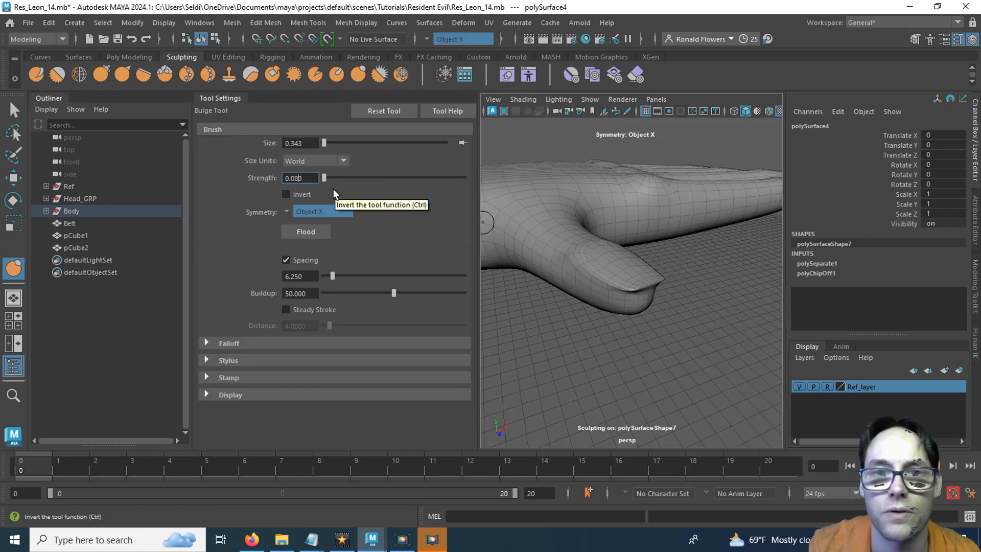
key(Return)
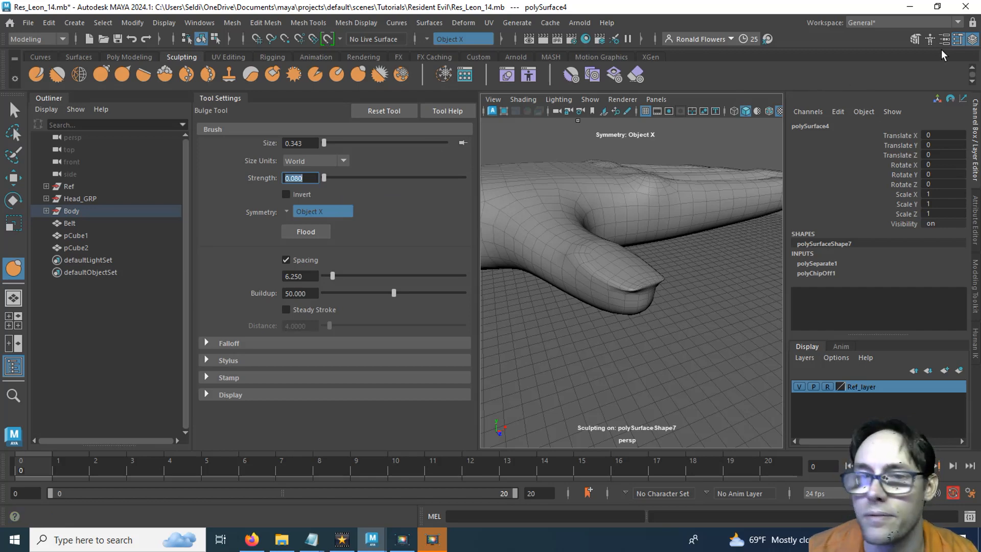
click(958, 39)
Resize the Bulge brush and inflate the thumbnail with light strokes, undoing unwanted ones
mouse_move(419, 249)
alt+mouse_down()
mouse_move(460, 323)
mouse_move(394, 278)
mouse_move(390, 240)
mouse_move(411, 261)
mouse_move(425, 250)
alt+mouse_up()
key(b)
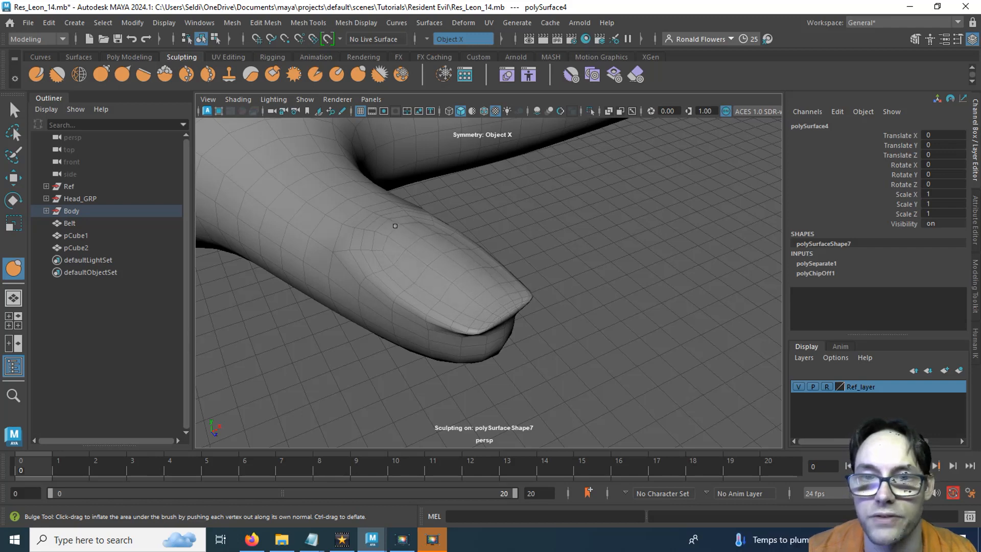
alt+drag(451, 266, 430, 228)
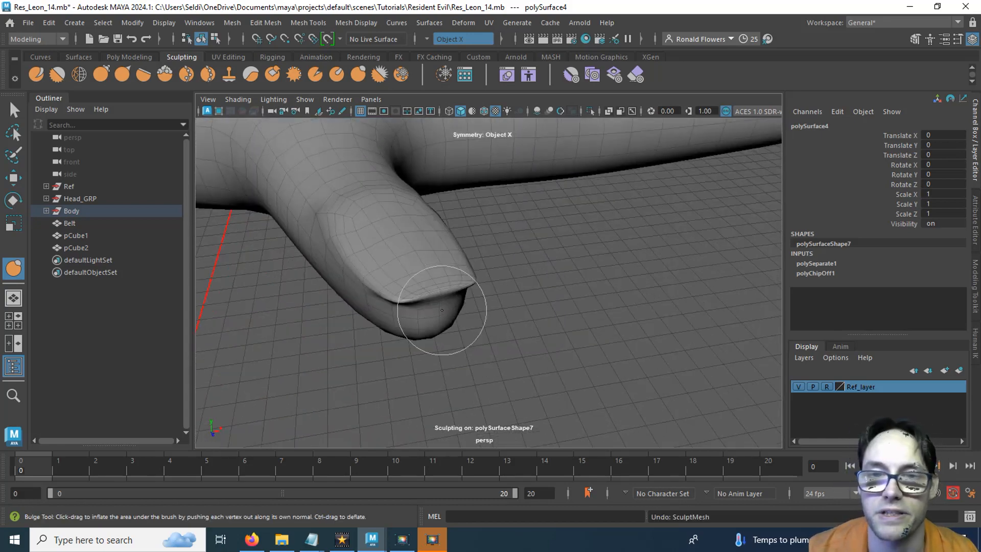
mouse_move(533, 297)
alt+mouse_down()
mouse_move(495, 294)
mouse_move(477, 270)
mouse_move(492, 291)
mouse_move(406, 230)
alt+mouse_up()
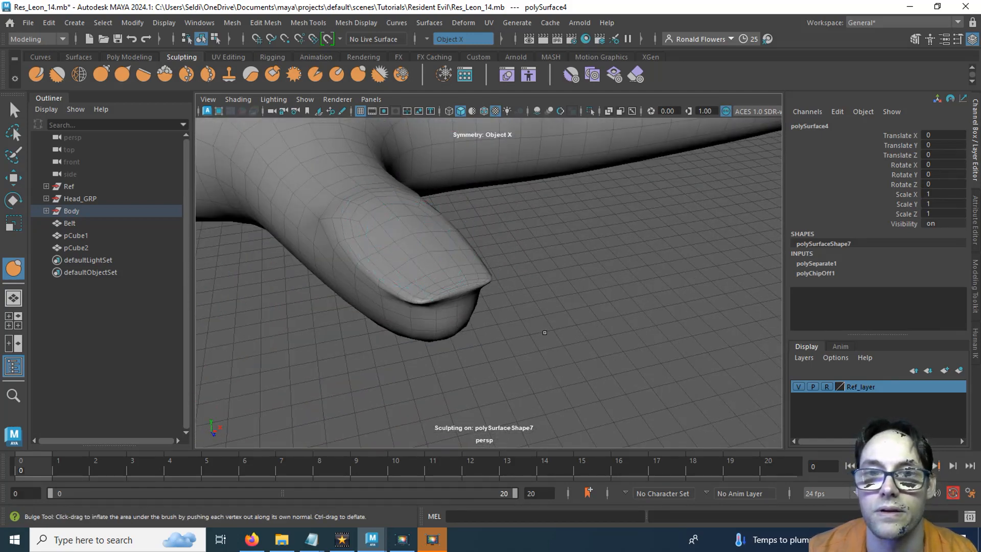
Reshape the index finger's nail and fingertip with the Grab sculpting tool
alt+drag(545, 333, 506, 302)
scroll(506, 303, down, 5)
alt+middle_drag(726, 205, 610, 264)
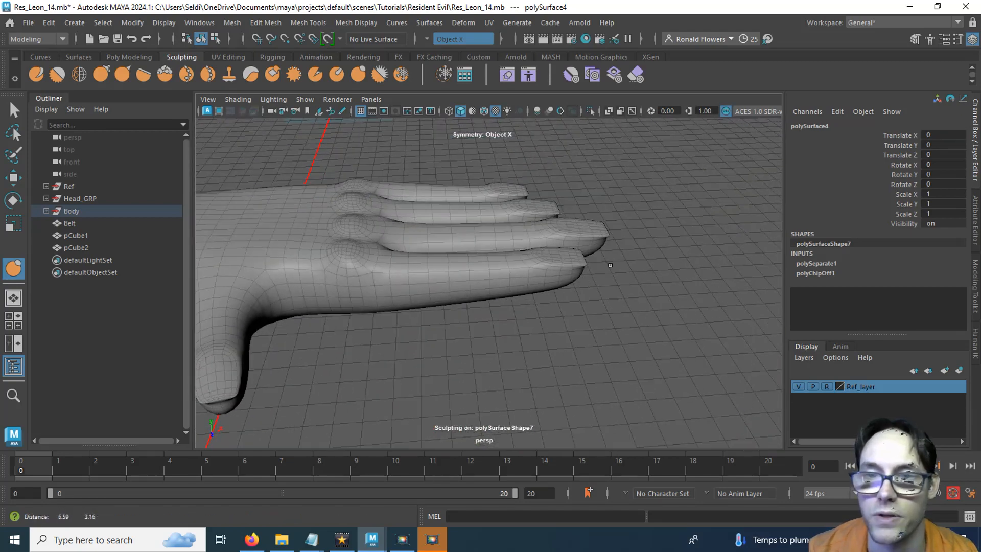
scroll(610, 265, up, 6)
alt+middle_drag(591, 307, 199, 276)
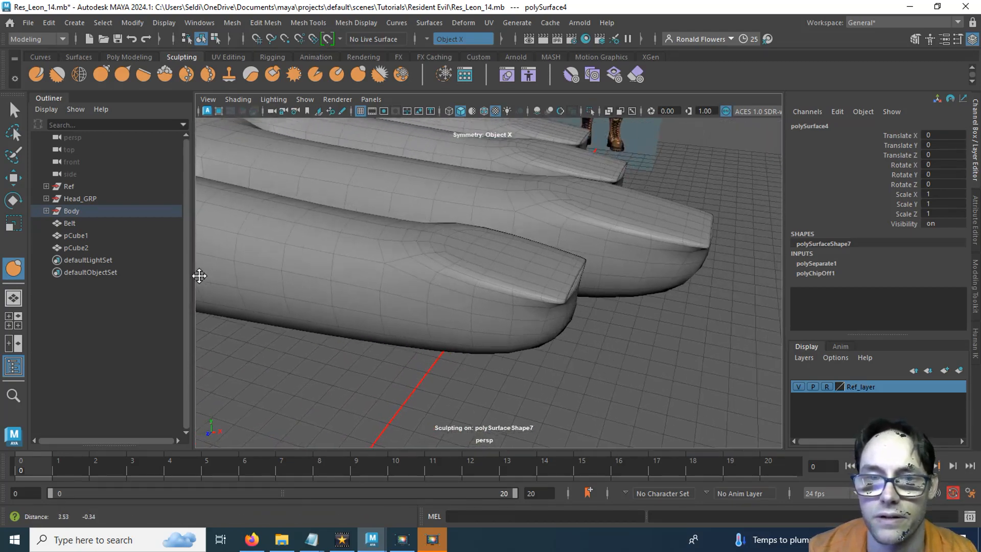
scroll(296, 307, down, 2)
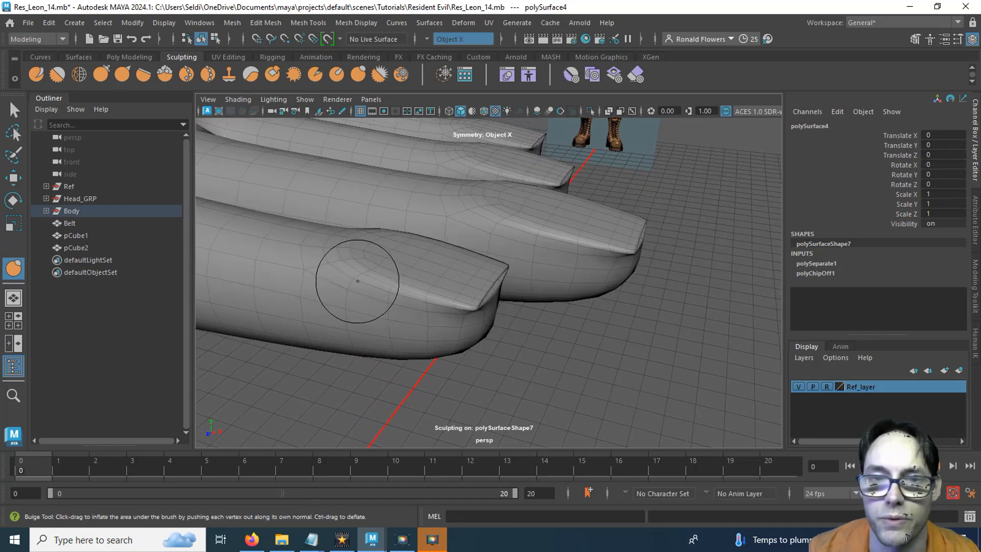
key(b)
drag(357, 281, 401, 278)
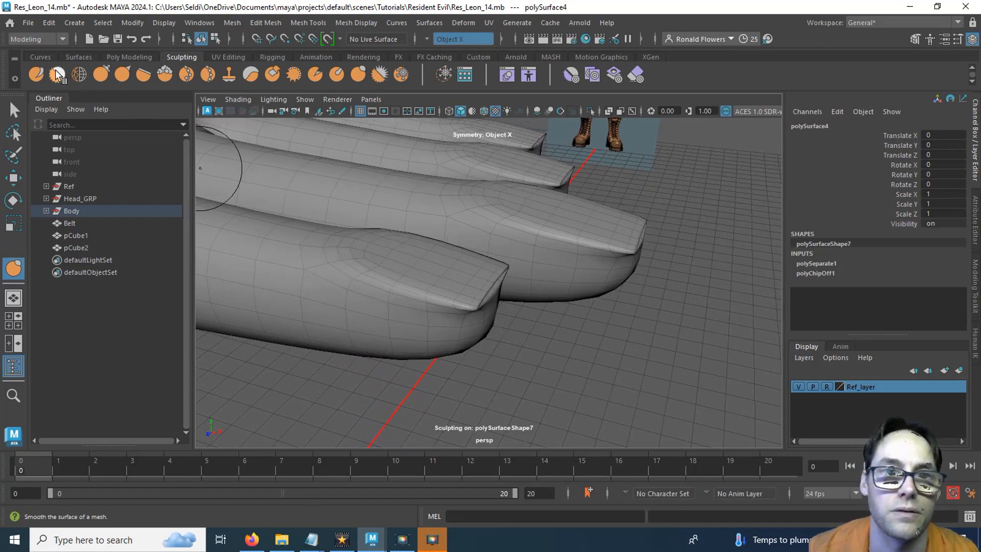
click(106, 68)
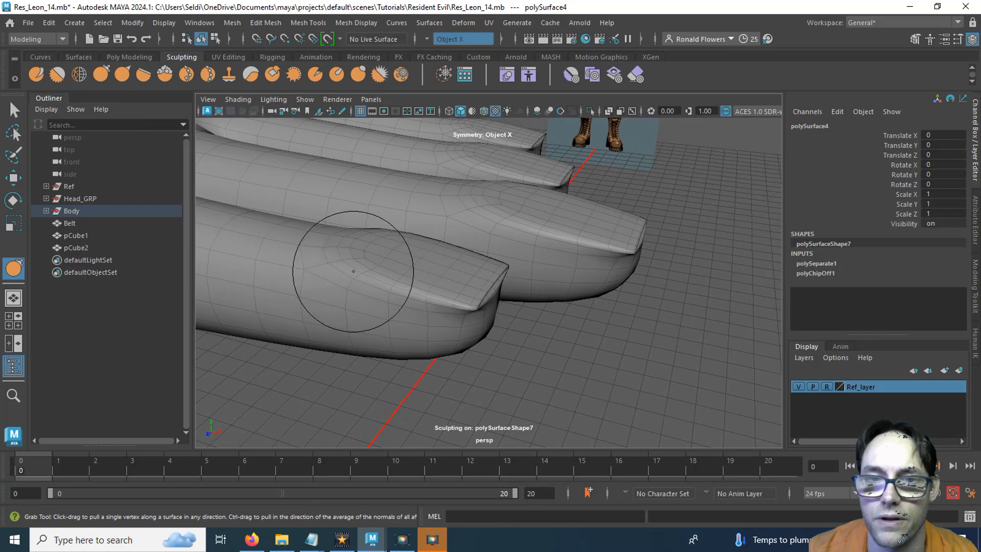
mouse_move(365, 281)
alt+mouse_down()
mouse_move(350, 280)
mouse_move(390, 317)
mouse_move(354, 277)
alt+mouse_up()
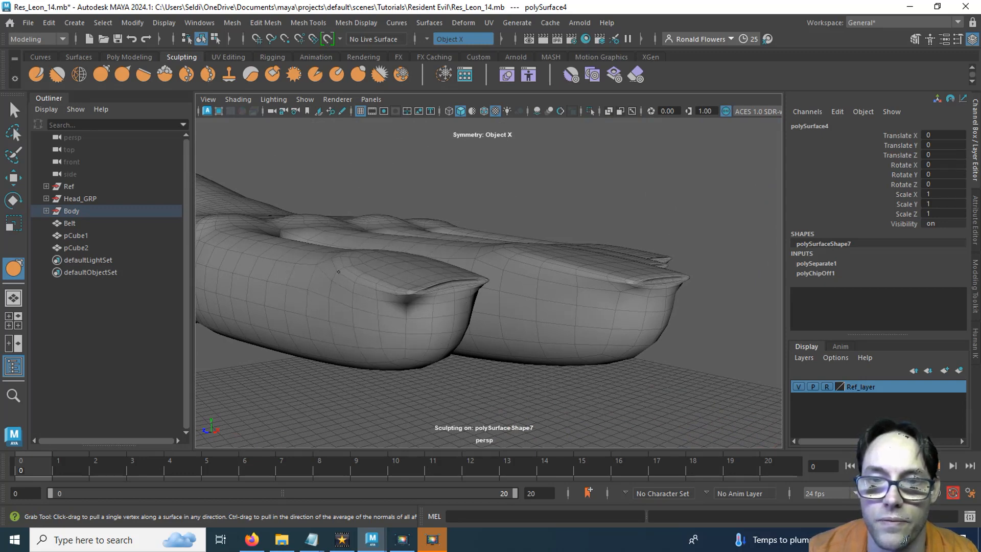
Undo the distorting stroke on the index fingertip, and arch the nail's front edge with the resized Grab brush
mouse_move(339, 275)
alt+mouse_down()
mouse_move(376, 296)
mouse_move(320, 285)
mouse_move(390, 320)
mouse_move(361, 314)
mouse_move(376, 282)
mouse_move(420, 312)
alt+mouse_up()
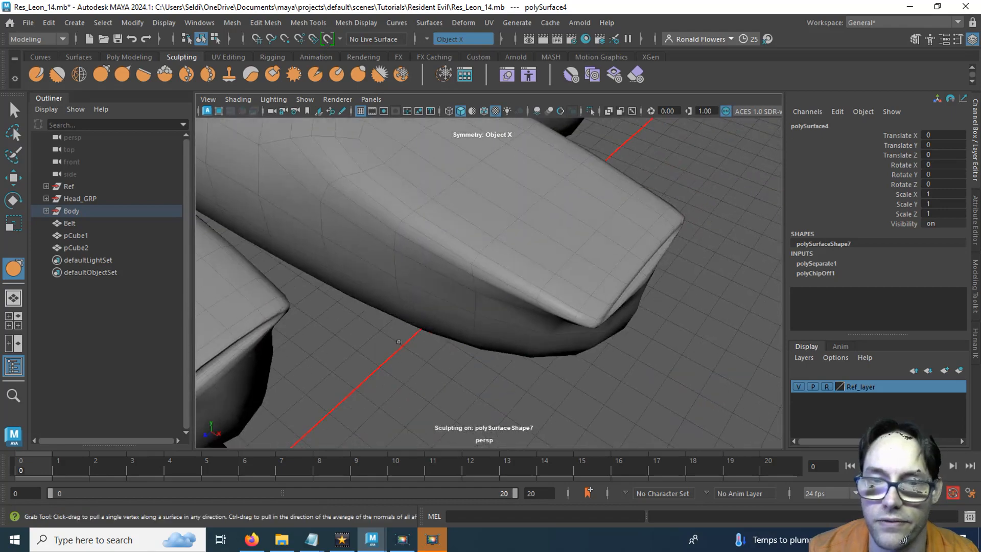
alt+middle_drag(286, 377, 372, 324)
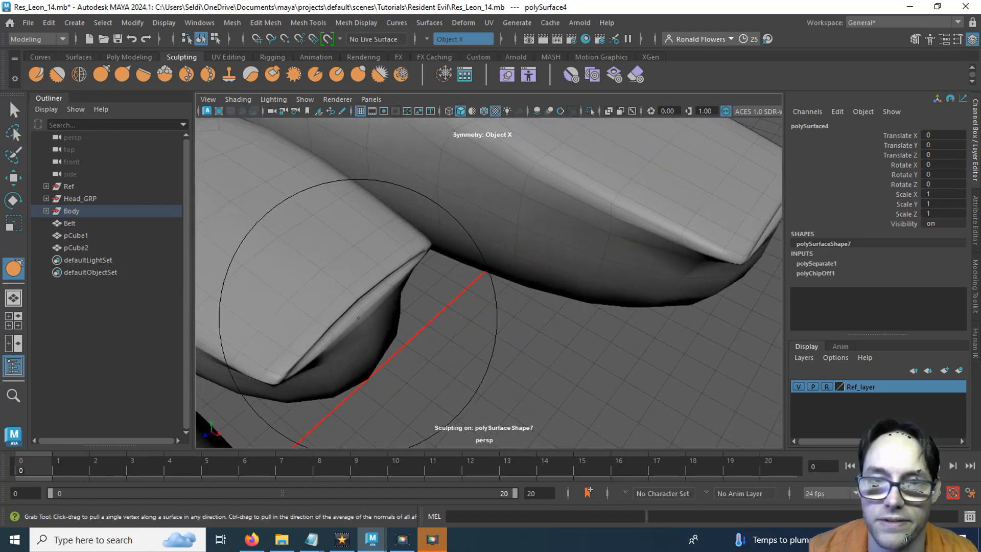
mouse_move(352, 322)
alt+mouse_down()
mouse_move(352, 269)
mouse_move(345, 437)
alt+mouse_up()
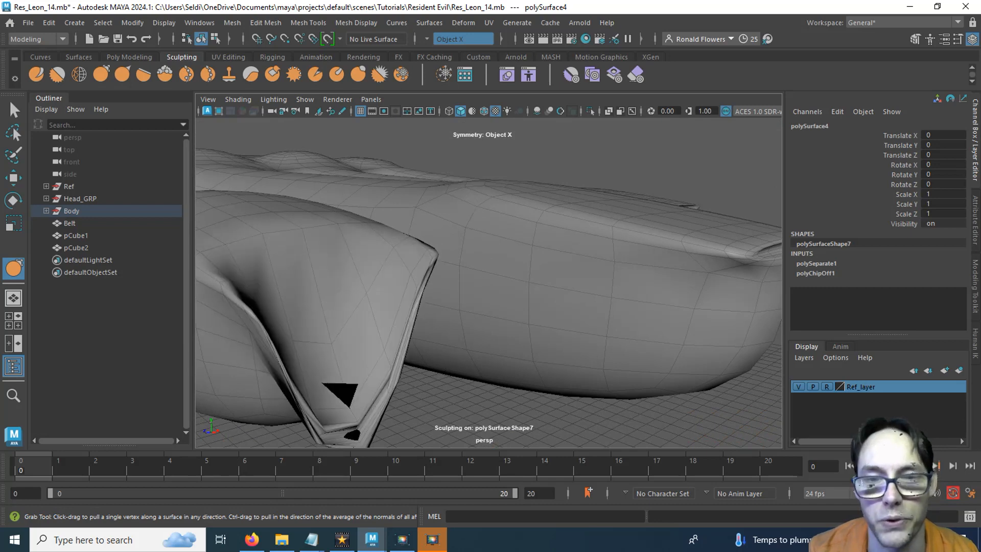
key(ctrl+z)
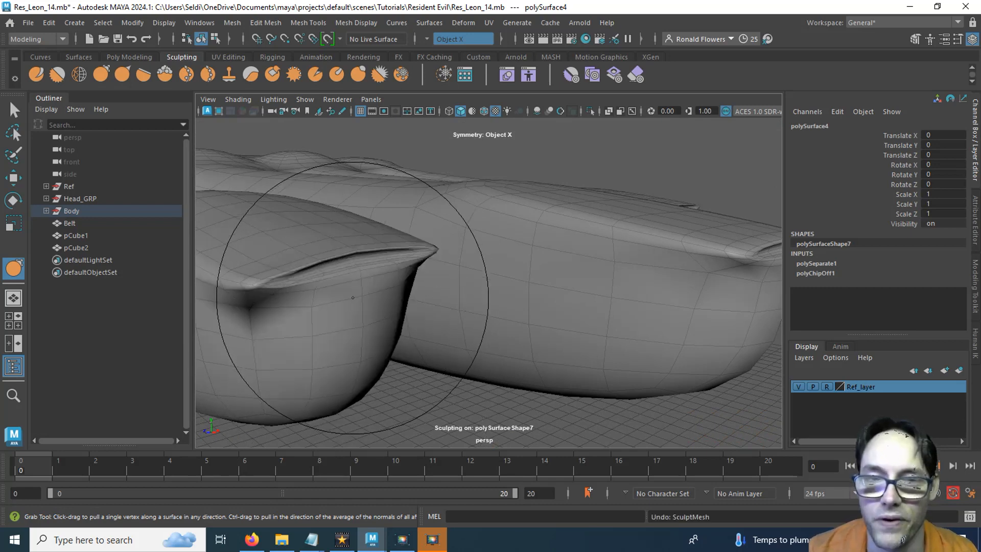
alt+drag(358, 299, 268, 271)
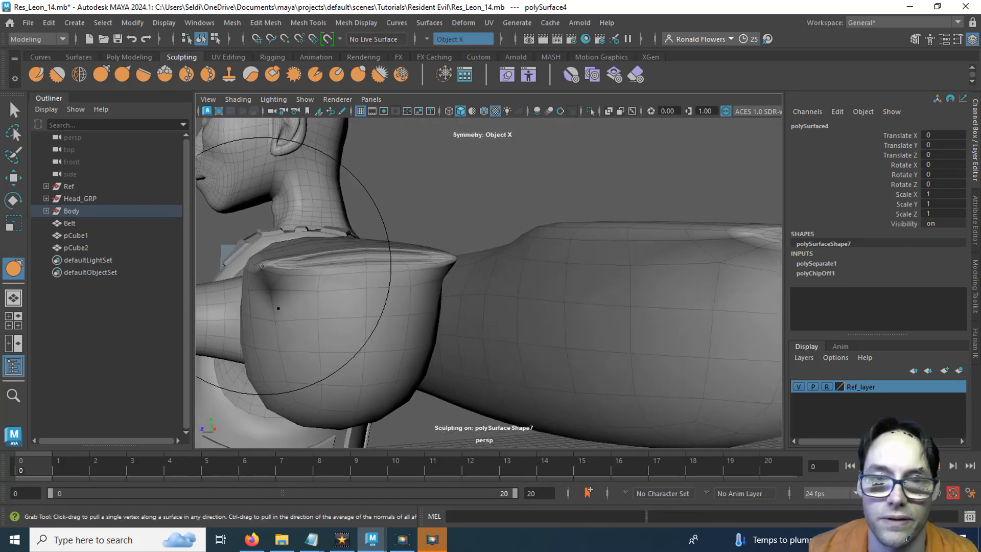
alt+drag(278, 308, 335, 285)
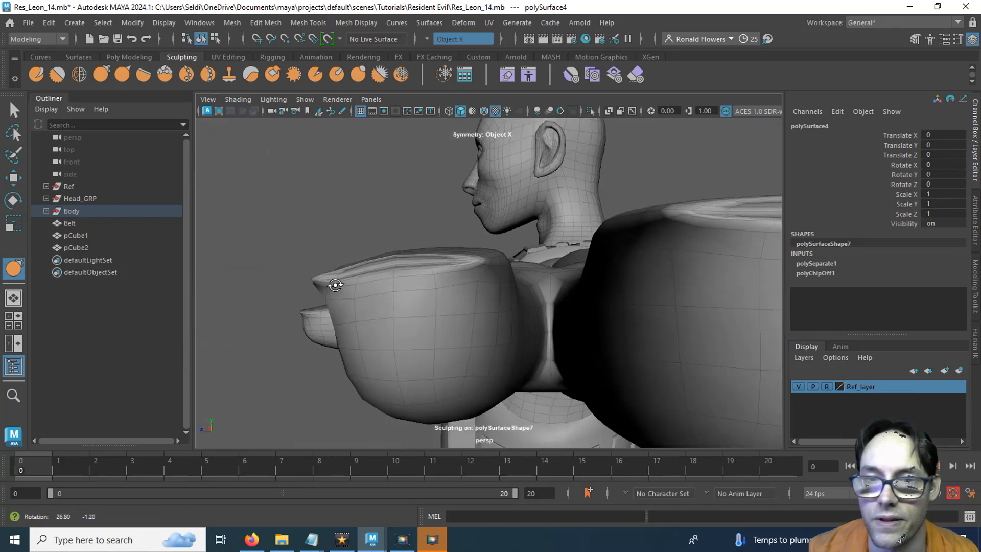
mouse_move(445, 276)
alt+mouse_down()
mouse_move(465, 287)
mouse_move(442, 311)
alt+mouse_up()
drag(573, 225, 577, 233)
mouse_move(612, 194)
mouse_down()
mouse_move(615, 208)
mouse_move(462, 234)
mouse_move(456, 301)
mouse_move(404, 240)
mouse_up()
key(b)
Round the front corners and edge of the index fingernail with Grab strokes, smoothing the surface around it
alt+drag(500, 278, 473, 294)
alt+middle_drag(473, 294, 525, 281)
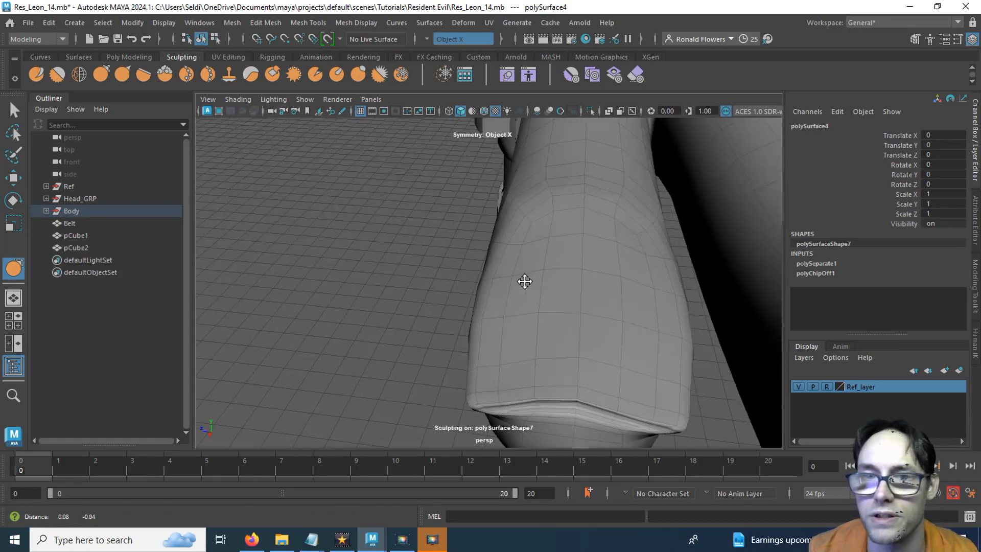
alt+drag(525, 282, 450, 186)
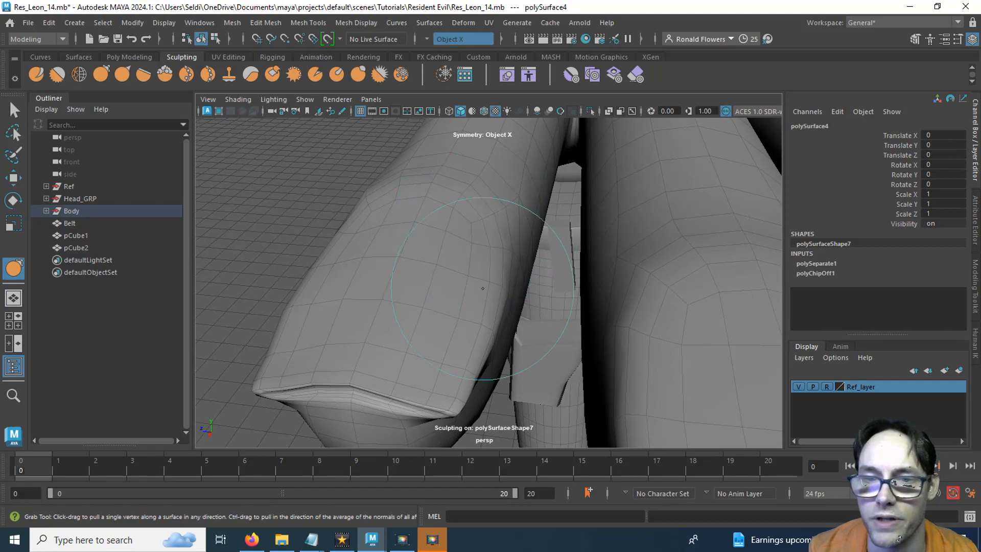
mouse_move(377, 301)
alt+mouse_down()
mouse_move(465, 306)
mouse_move(395, 265)
mouse_move(432, 274)
mouse_move(399, 285)
alt+mouse_up()
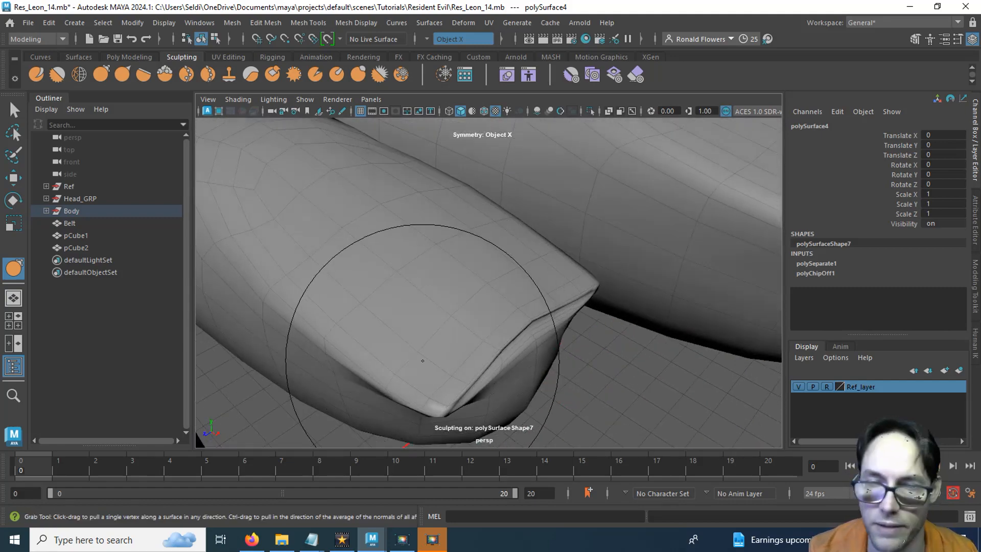
mouse_move(422, 361)
alt+mouse_down()
mouse_move(435, 300)
mouse_move(450, 345)
mouse_move(440, 357)
alt+mouse_up()
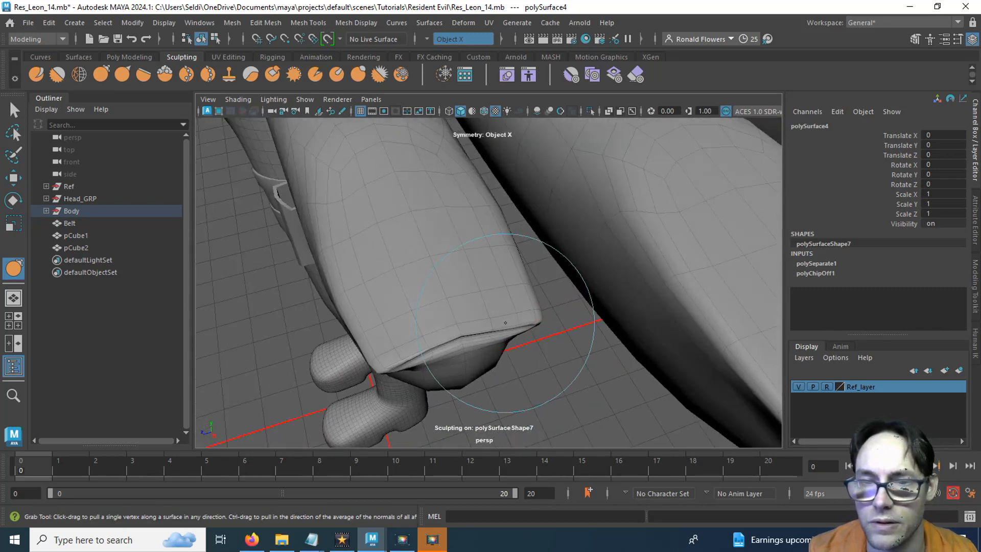
key(b)
mouse_move(439, 314)
mouse_down()
mouse_move(419, 314)
mouse_move(449, 329)
mouse_move(449, 318)
mouse_up()
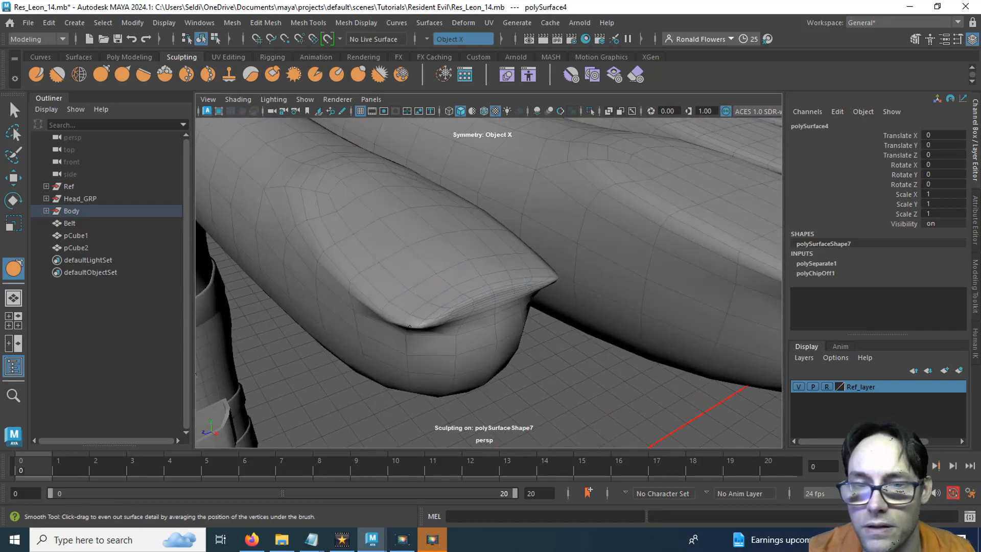
Examine the reshaped thumb and index fingernails from several angles and compare them with the other fingers
alt+drag(534, 289, 385, 302)
scroll(385, 302, down, 5)
alt+middle_drag(386, 302, 590, 361)
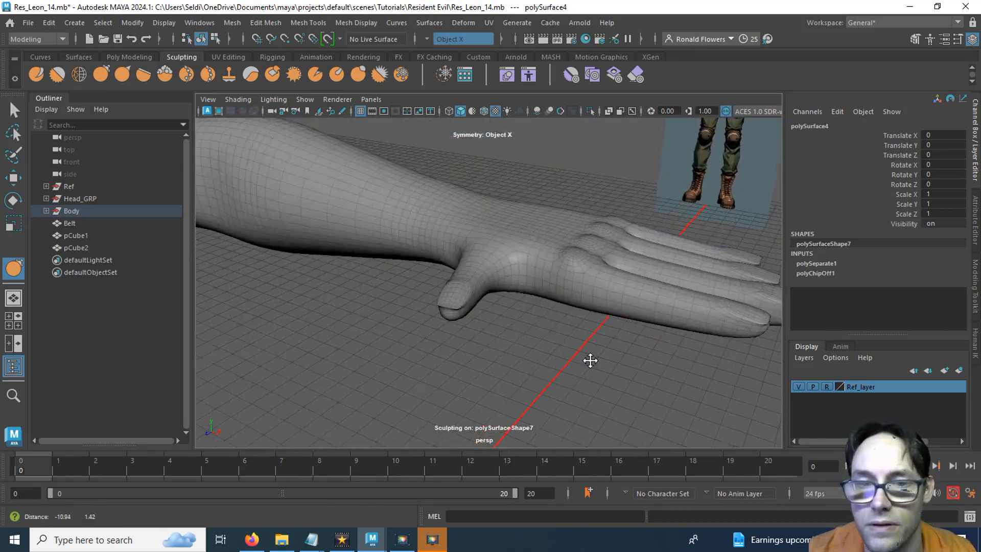
scroll(443, 298, up, 6)
scroll(443, 298, up, 3)
alt+drag(442, 298, 526, 274)
alt+middle_drag(526, 274, 582, 276)
alt+drag(423, 336, 454, 349)
scroll(490, 346, down, 5)
alt+middle_drag(490, 346, 405, 357)
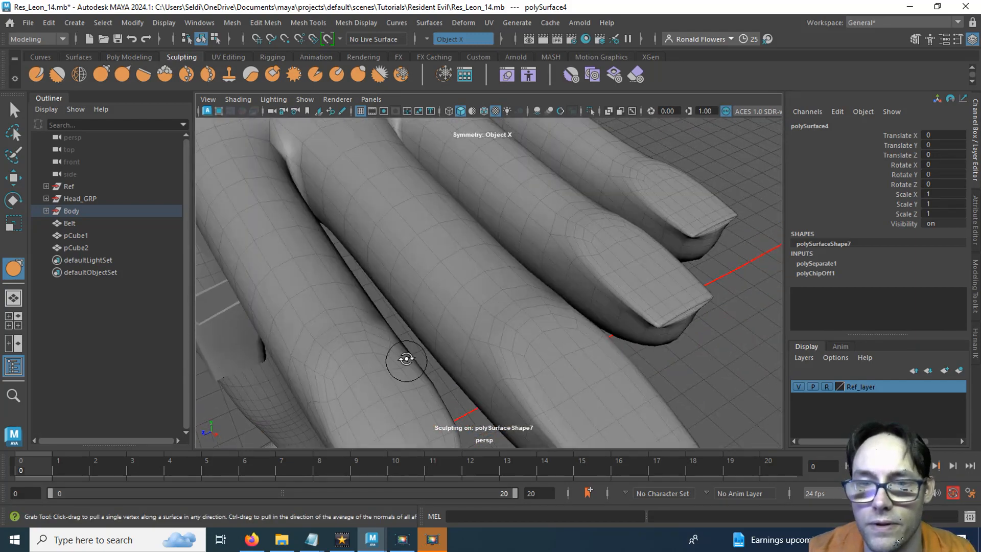
scroll(405, 358, up, 5)
alt+drag(406, 357, 370, 312)
alt+drag(444, 288, 373, 316)
scroll(373, 316, down, 3)
alt+middle_drag(337, 351, 357, 335)
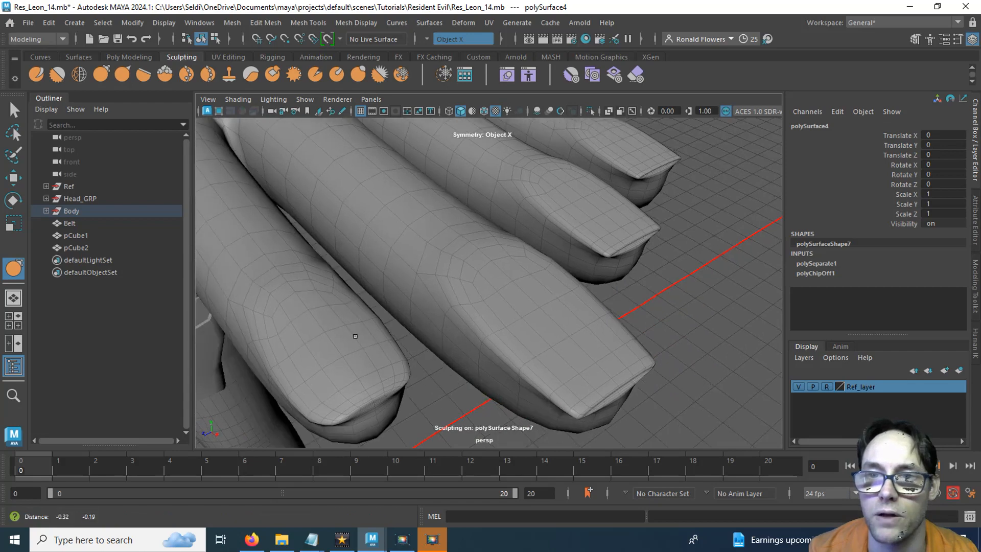
scroll(519, 300, down, 3)
scroll(494, 351, up, 3)
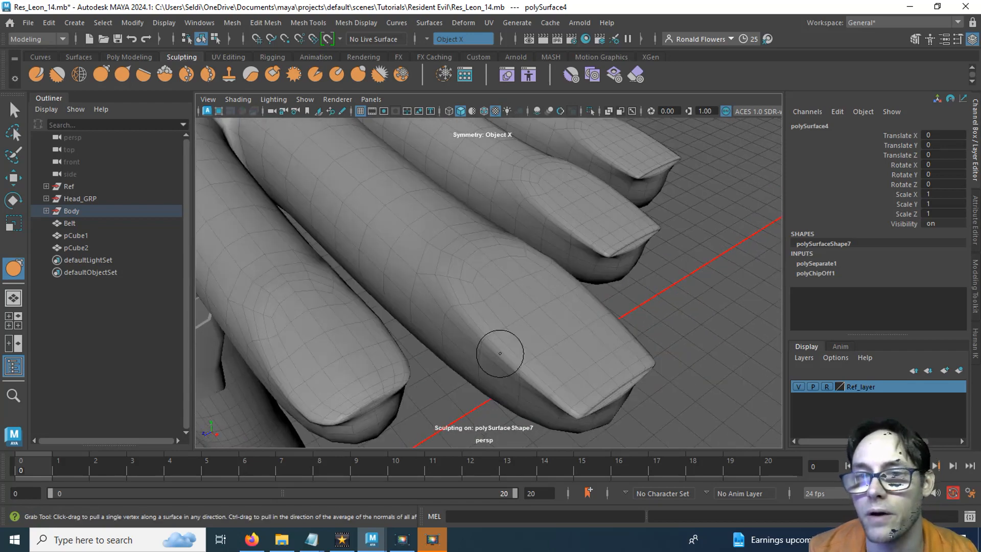
mouse_move(495, 350)
alt+mouse_down()
mouse_move(478, 328)
mouse_move(462, 329)
mouse_move(463, 284)
alt+mouse_up()
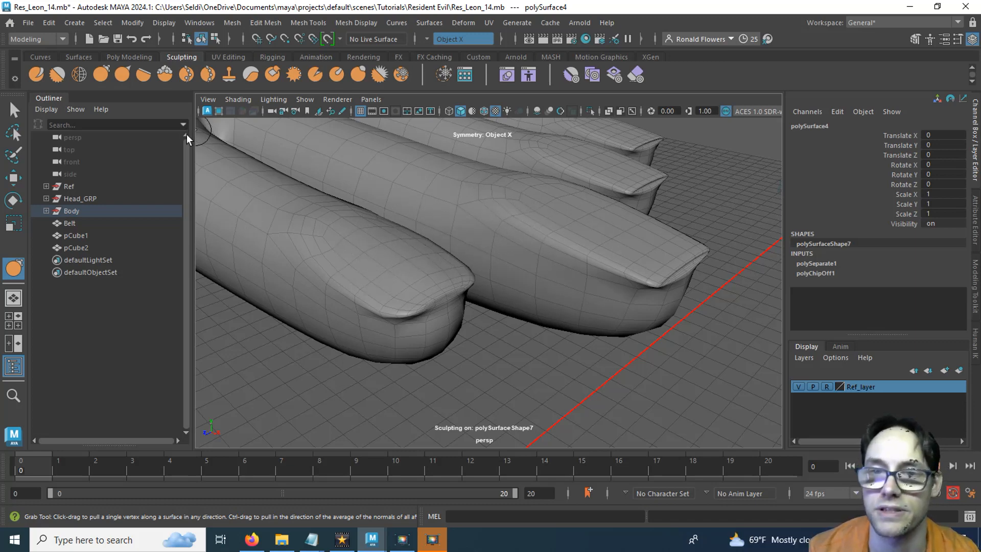
Switch to the top view, put the hand mesh in face selection mode and turn off soft selection
key(space)
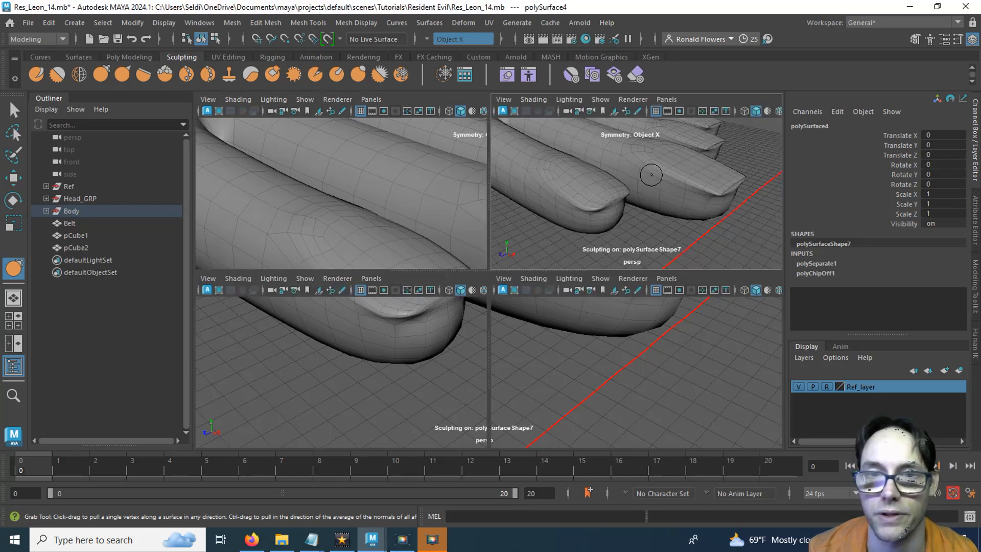
key(space)
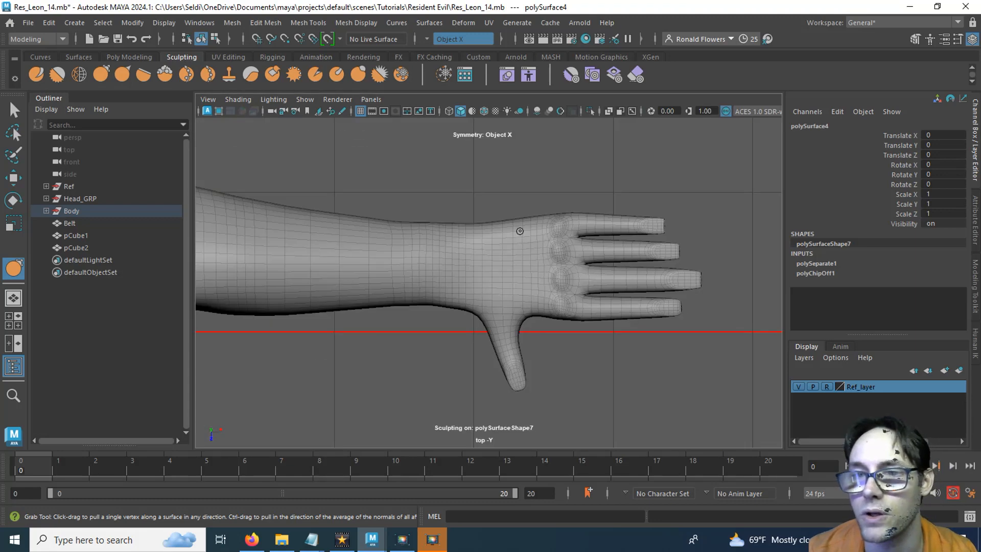
scroll(520, 231, up, 6)
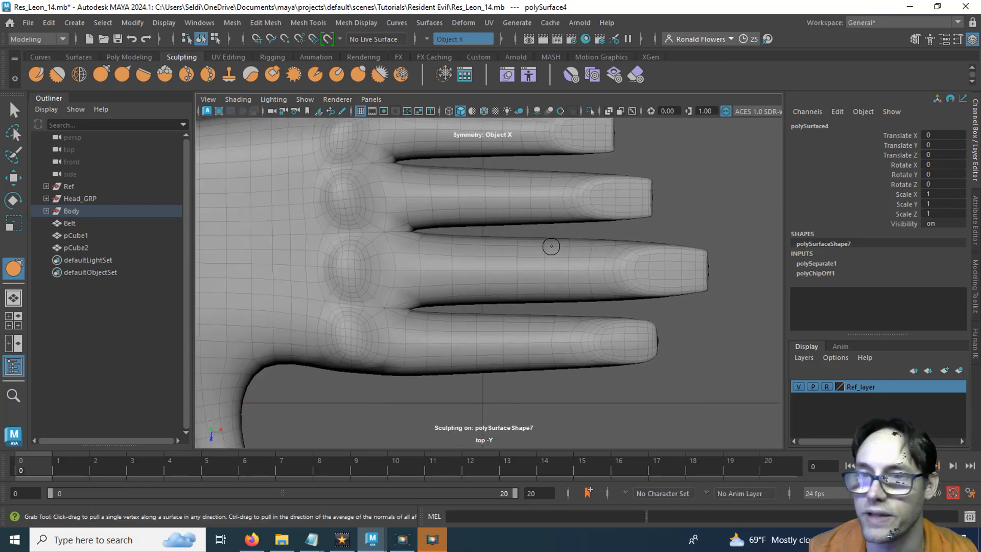
right_click(705, 192)
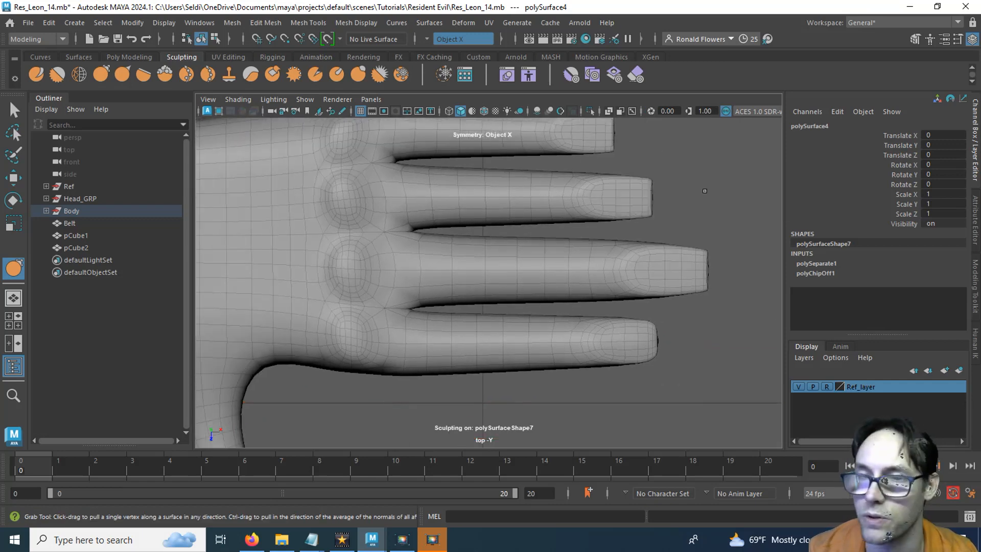
key(q)
right_click(704, 192)
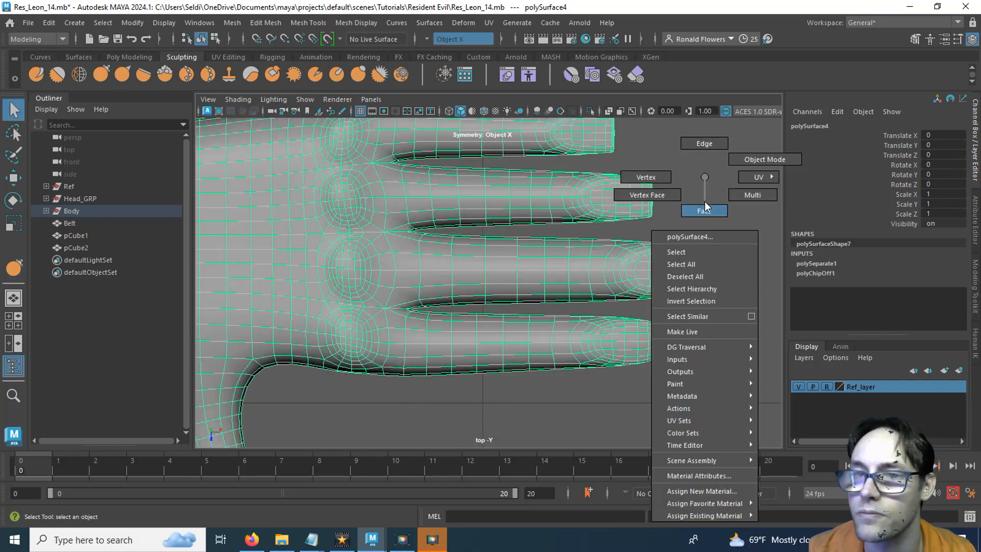
click(704, 203)
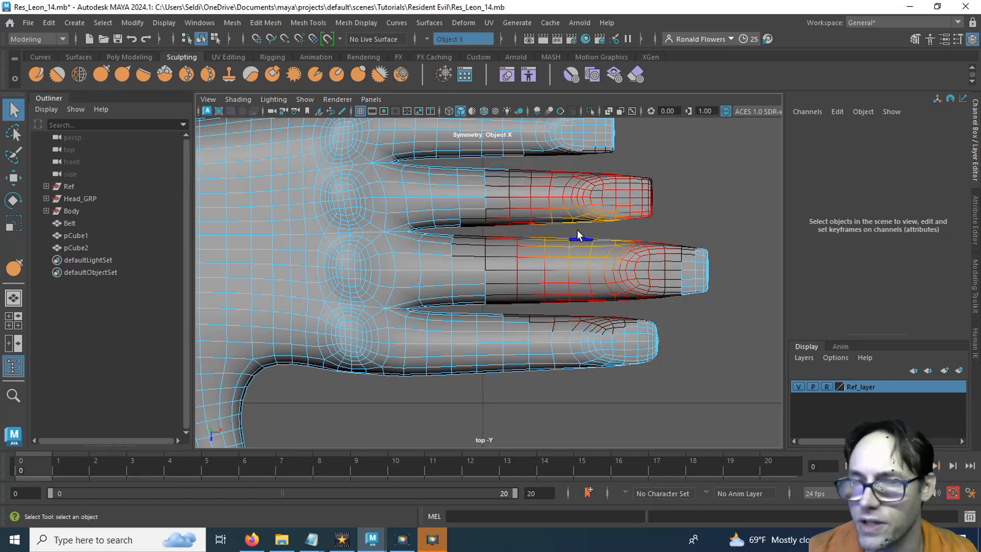
key(b)
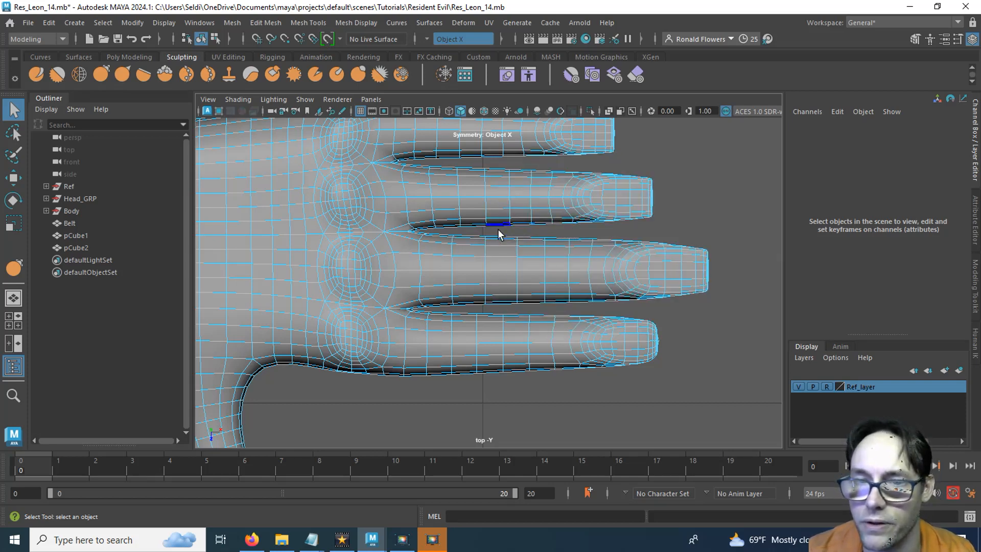
Isolate the front part of the middle finger by selecting its faces, inverting the selection and hiding the rest, and return to the perspective view
drag(715, 310, 732, 314)
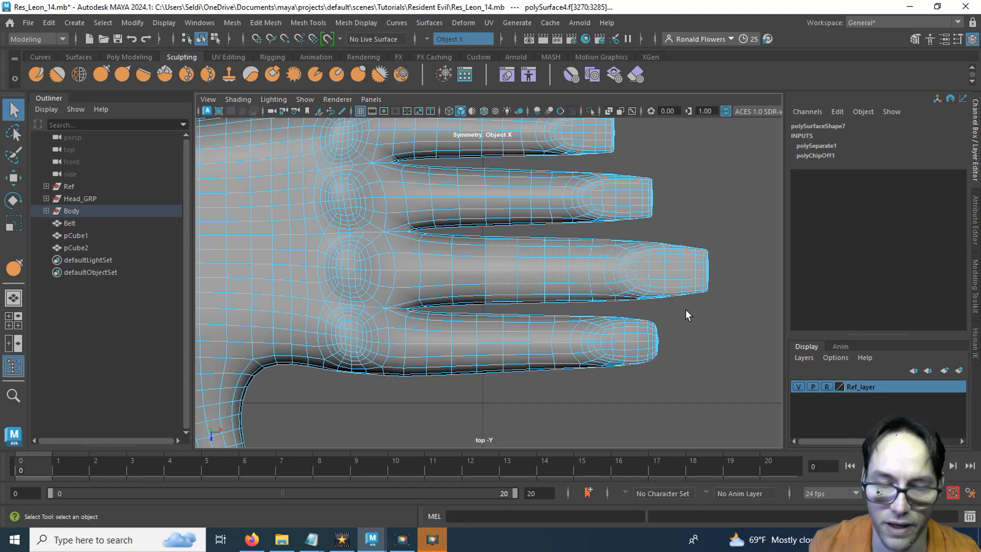
key(ctrl+shift+i)
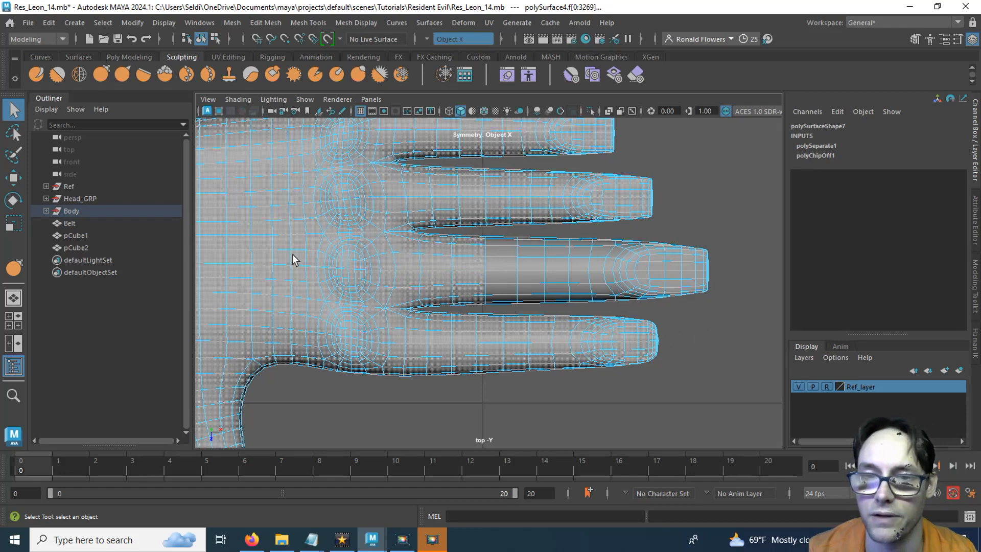
key(ctrl+h)
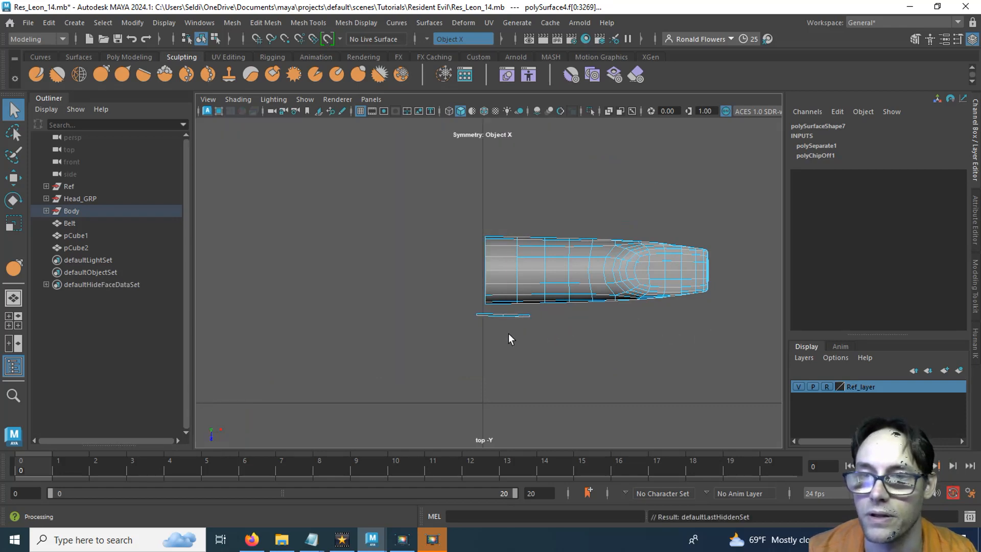
key(space)
key(space)
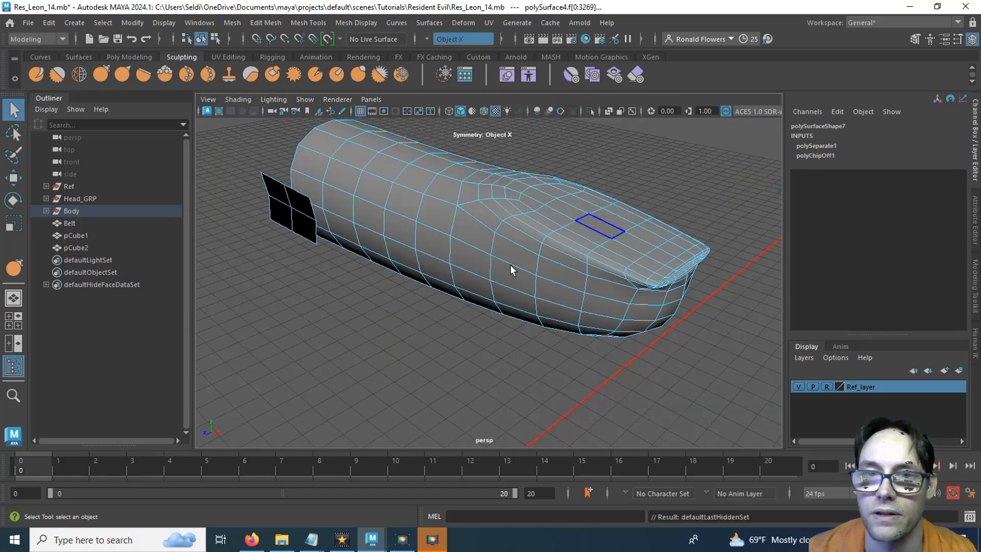
Activate the Grab sculpting tool and adjust its brush size for the isolated middle finger
alt+drag(511, 270, 460, 256)
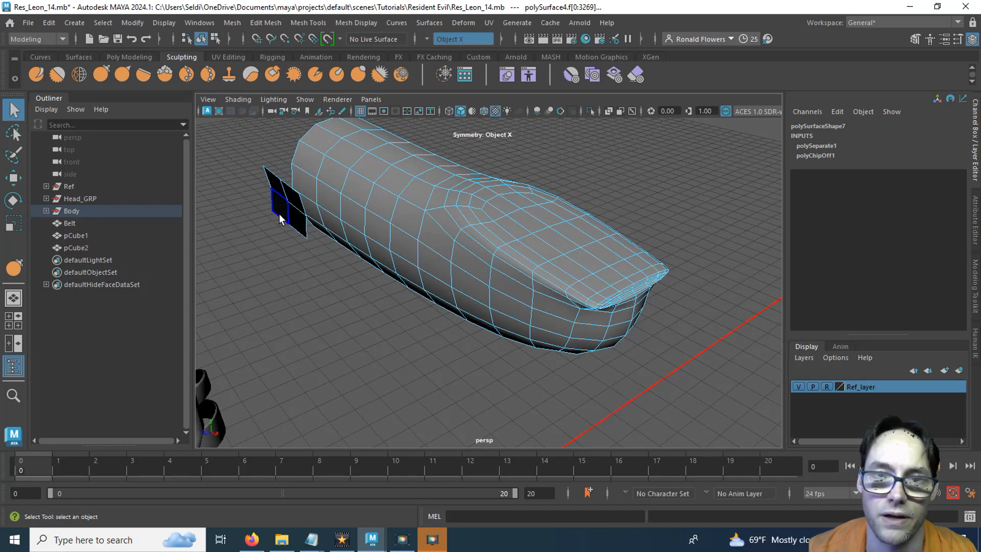
scroll(388, 333, down, 3)
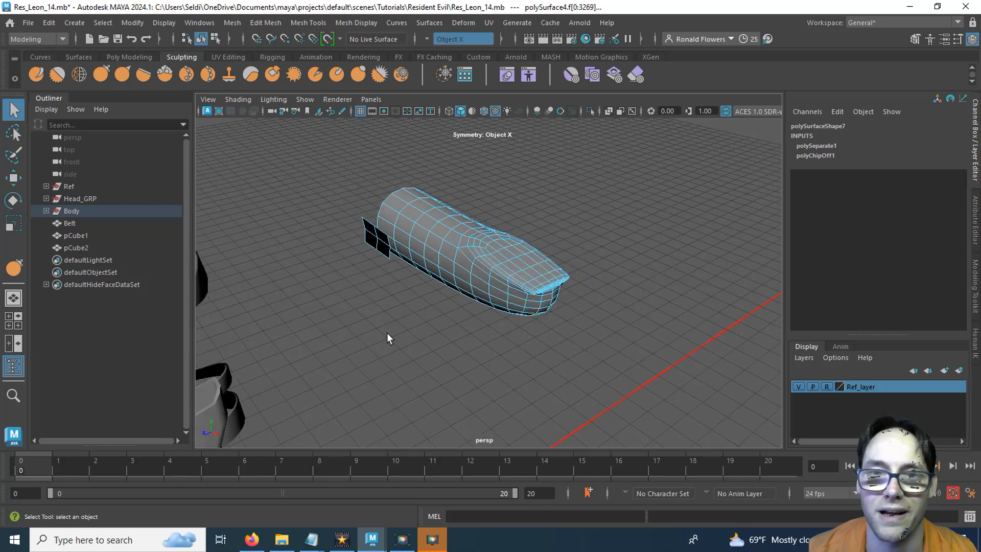
scroll(421, 331, up, 2)
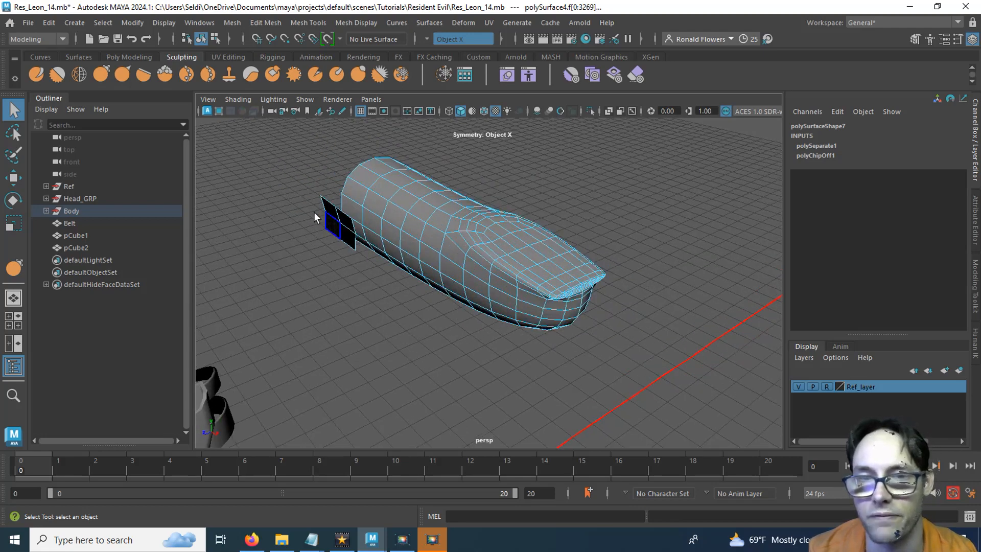
alt+drag(401, 286, 436, 300)
alt+middle_drag(436, 300, 309, 298)
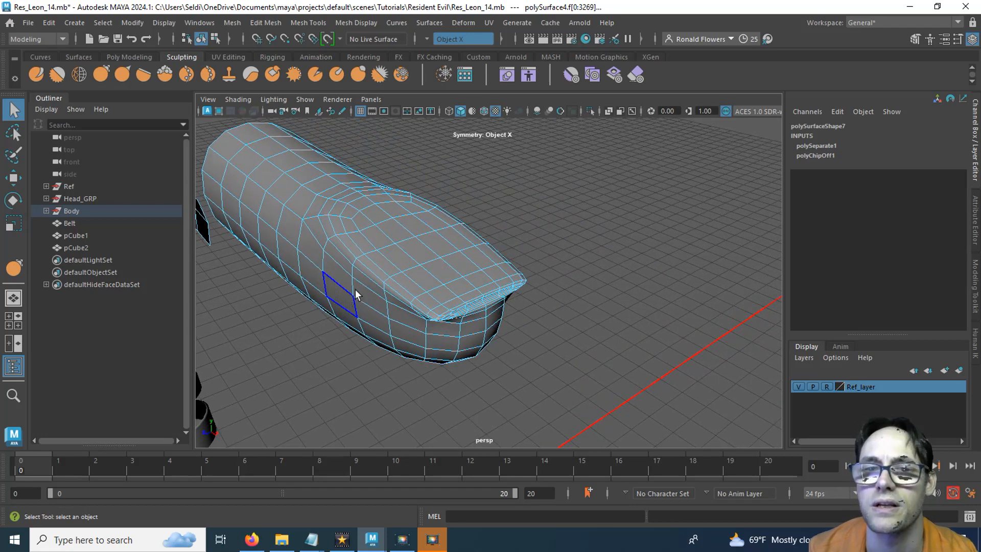
alt+drag(357, 293, 387, 253)
alt+middle_drag(387, 253, 367, 311)
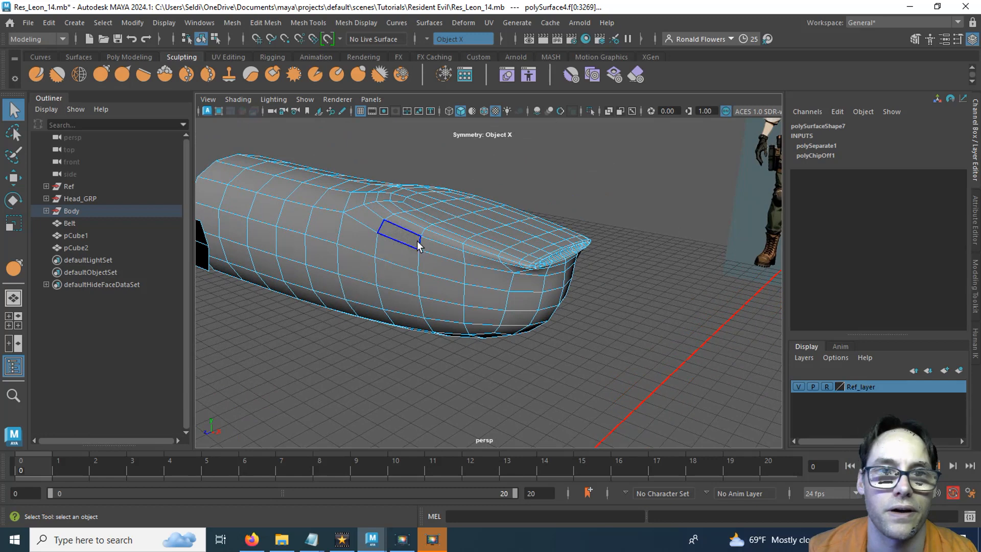
click(105, 75)
key(b)
mouse_move(392, 234)
mouse_down()
mouse_move(422, 234)
mouse_move(402, 220)
mouse_move(429, 221)
mouse_move(392, 228)
mouse_move(493, 271)
mouse_move(484, 305)
mouse_move(399, 194)
mouse_up()
key(b)
Pull the sides and corners of the isolated middle finger's nail and tip into a rounder shape with the Grab tool
scroll(506, 266, up, 4)
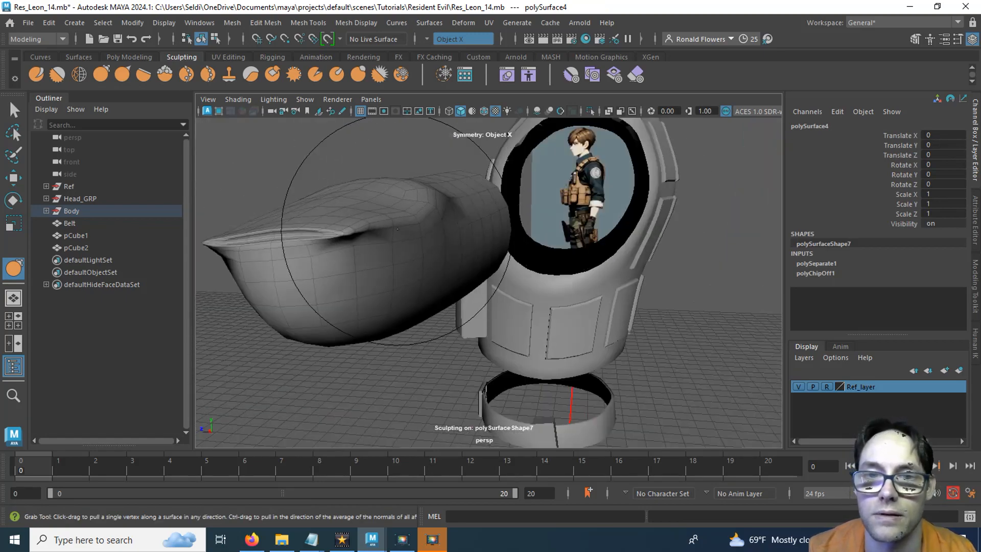
alt+drag(400, 236, 481, 227)
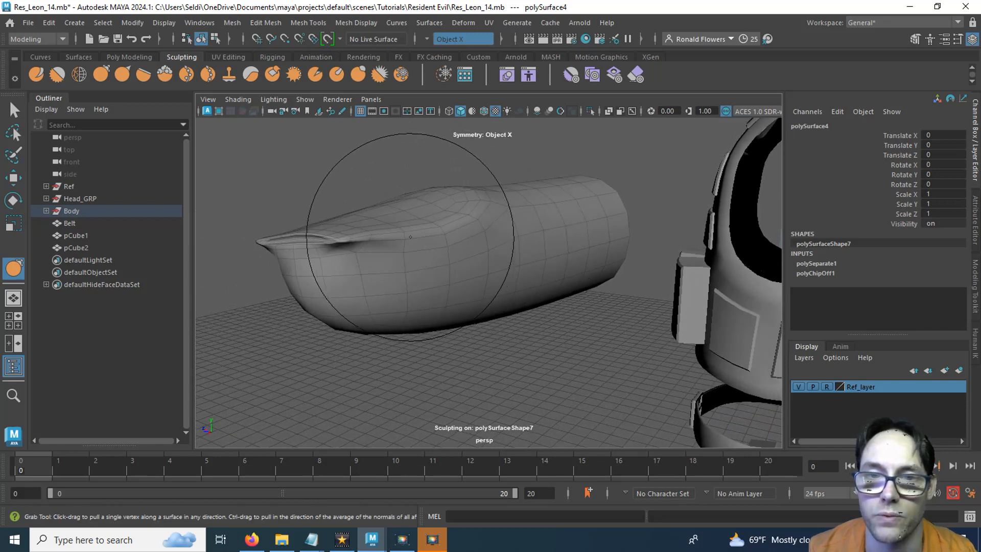
mouse_move(351, 246)
mouse_down()
mouse_move(342, 252)
mouse_move(416, 237)
mouse_move(419, 251)
mouse_move(573, 263)
mouse_move(523, 256)
mouse_move(528, 244)
mouse_up()
key(b)
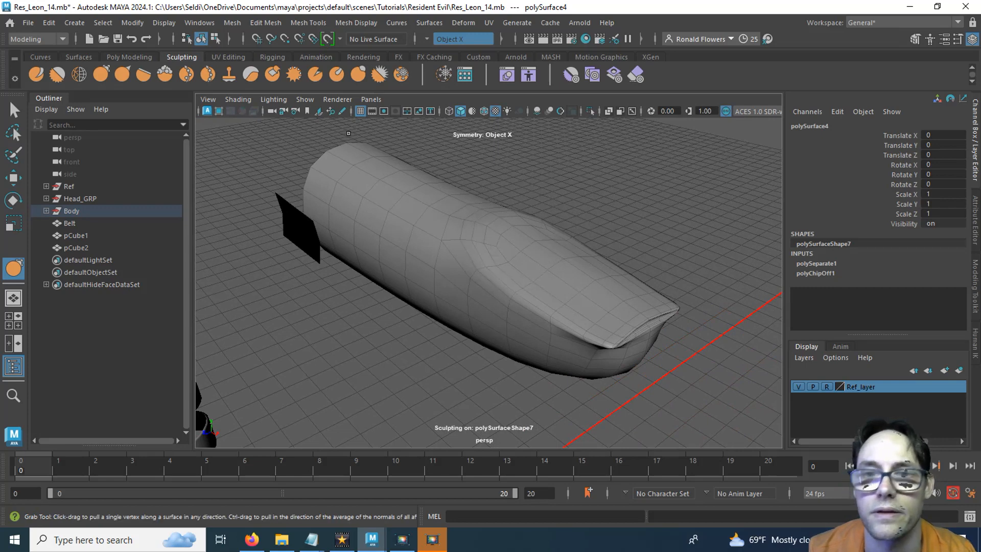
Fill out the middle fingertip around the nail with the Bulge tool at an adjusted brush size, and smooth the nail's front edge
click(358, 75)
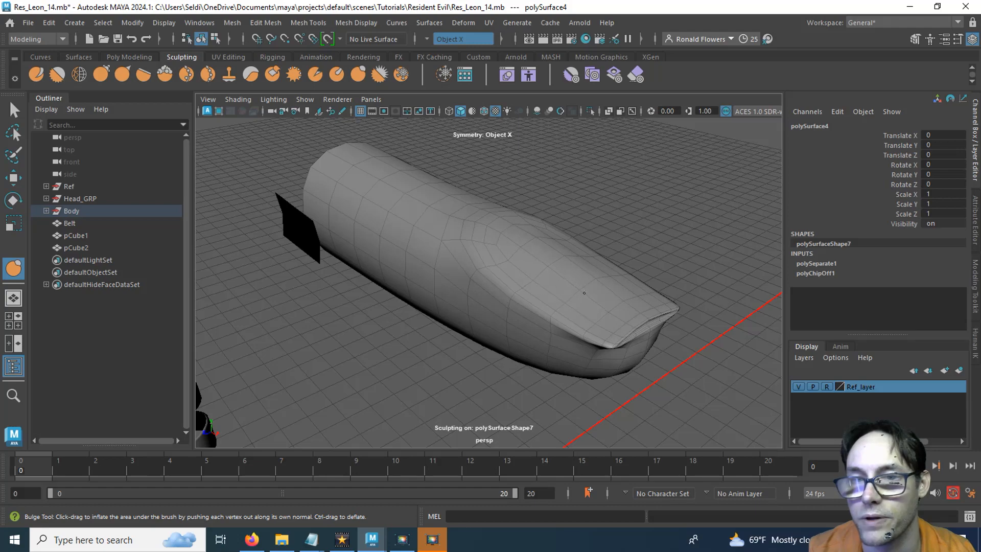
alt+drag(547, 289, 434, 284)
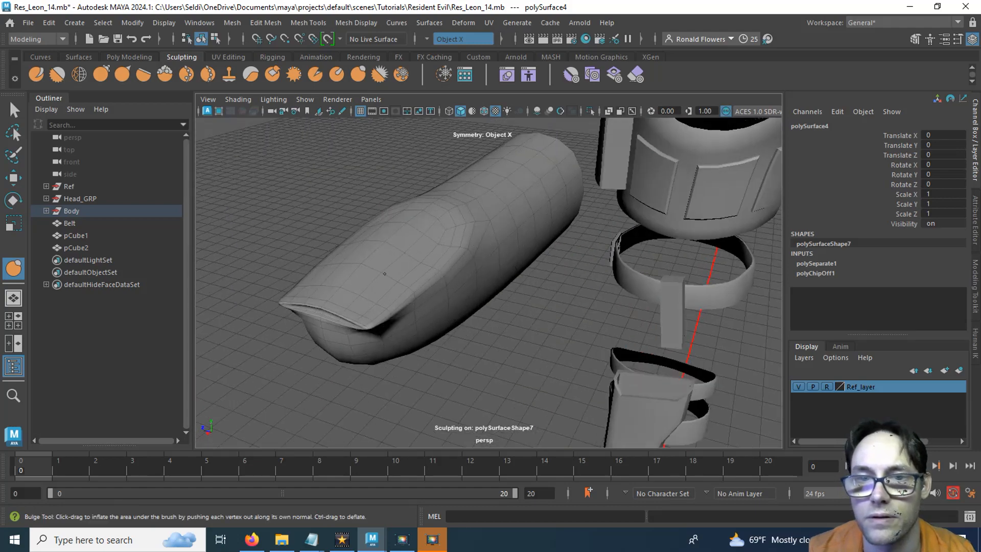
mouse_move(438, 222)
alt+mouse_down()
mouse_move(458, 219)
mouse_move(484, 247)
mouse_move(508, 305)
mouse_move(399, 263)
mouse_move(427, 231)
alt+mouse_up()
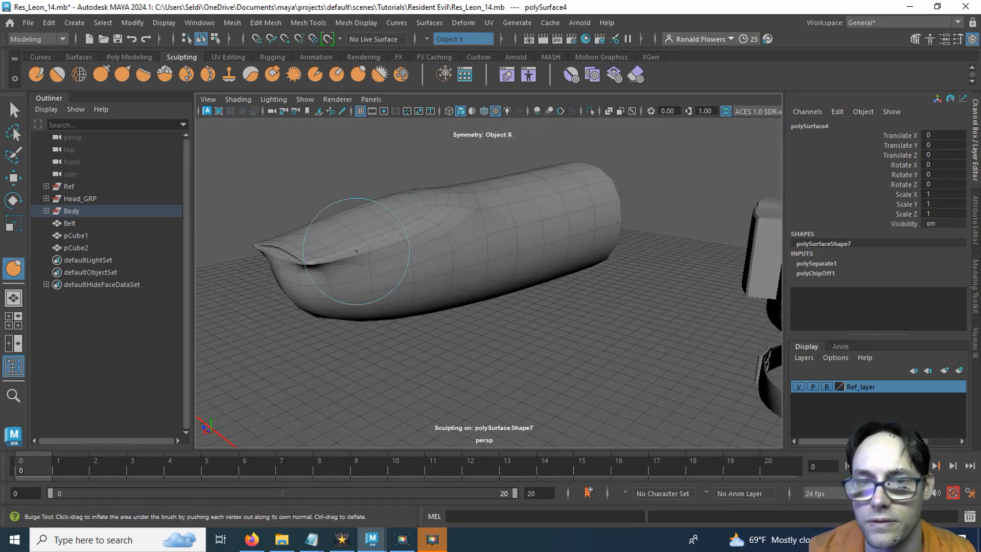
alt+drag(428, 233, 554, 316)
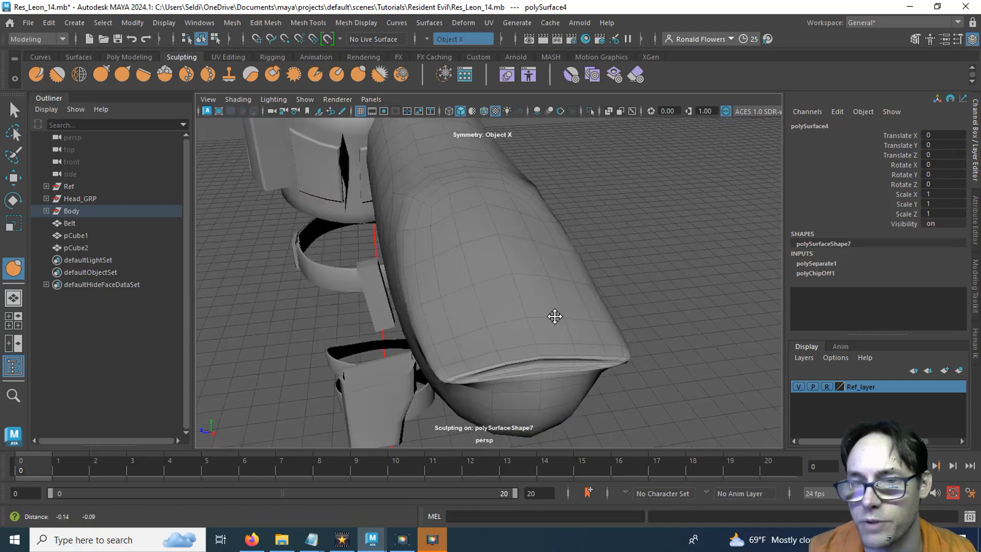
alt+right_drag(554, 316, 565, 300)
alt+drag(565, 300, 605, 311)
alt+middle_drag(604, 310, 442, 276)
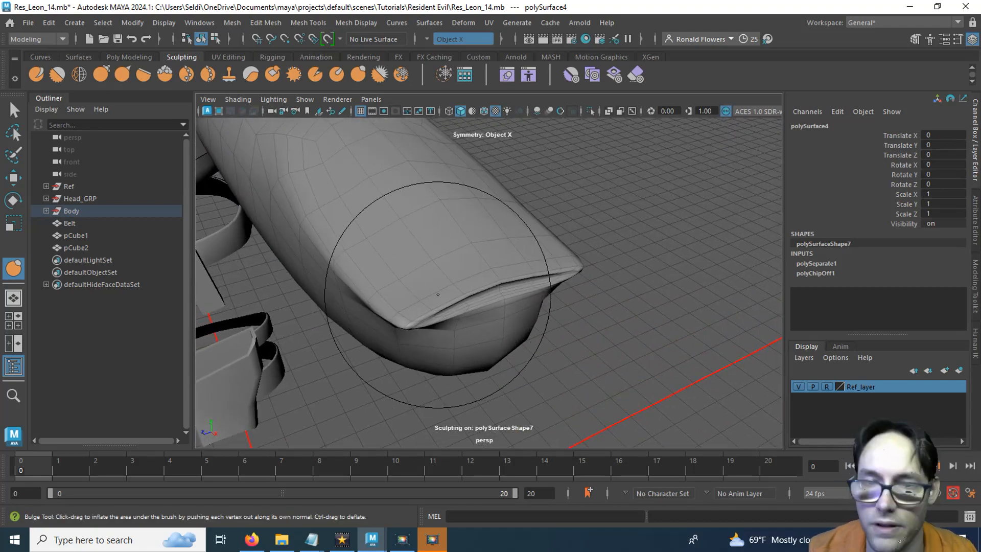
key(b)
drag(438, 295, 397, 304)
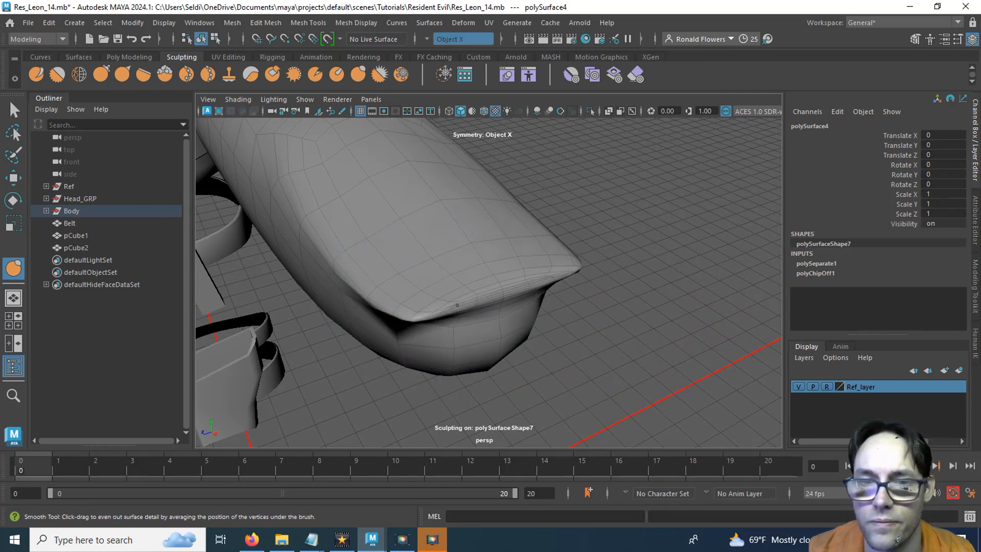
mouse_move(475, 300)
alt+mouse_down()
mouse_move(344, 332)
mouse_move(552, 364)
mouse_move(451, 357)
mouse_move(445, 296)
mouse_move(437, 312)
mouse_move(506, 324)
mouse_move(511, 280)
mouse_move(464, 289)
alt+mouse_up()
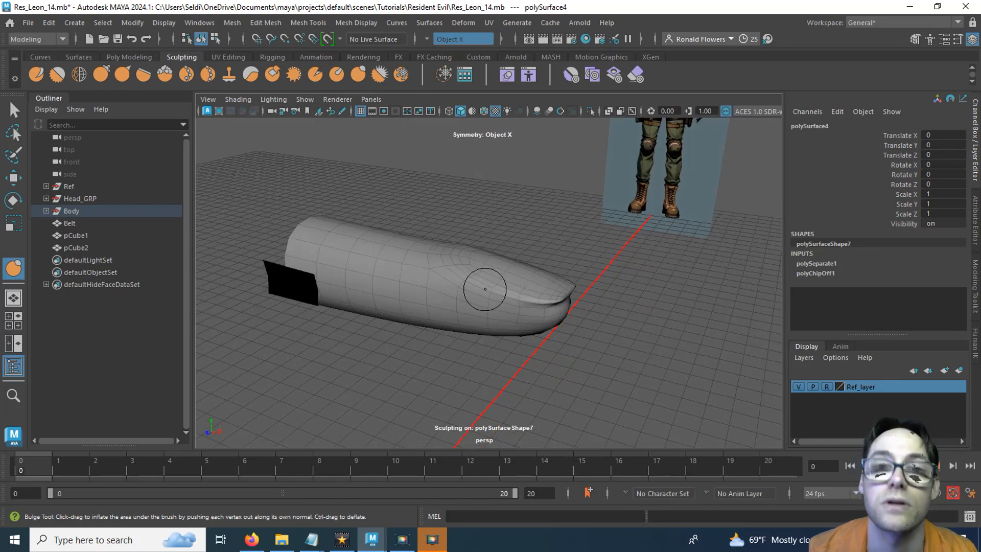
Unhide the rest of the hand mesh around the finished middle finger
click(163, 23)
mouse_move(193, 103)
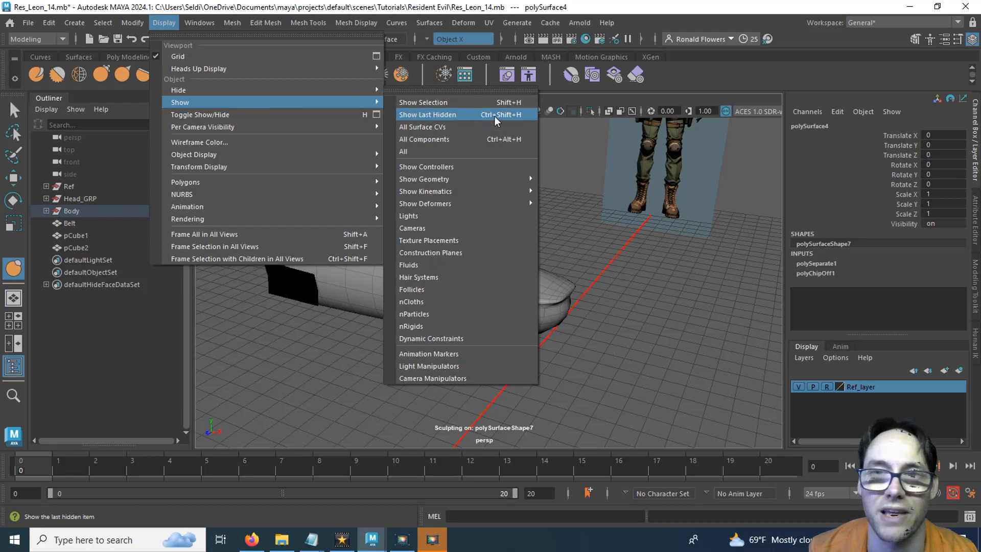
click(530, 117)
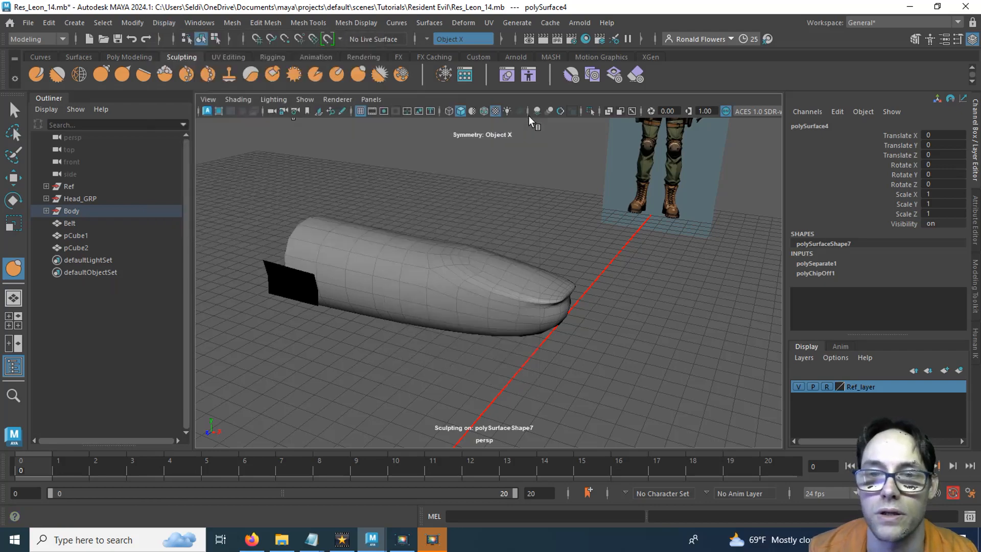
alt+drag(511, 204, 541, 200)
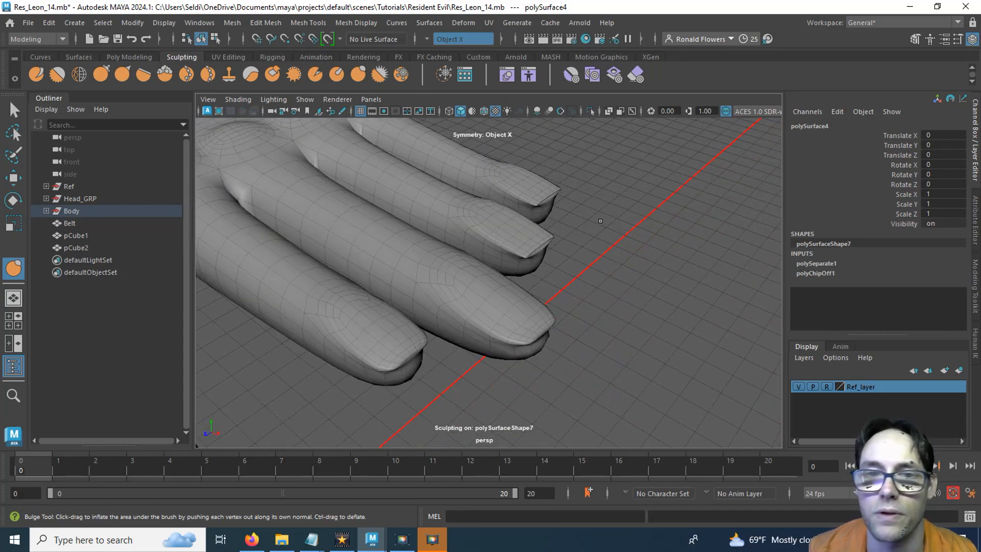
Switch to the top view of the fingers and put the hand mesh in face selection mode
key(space)
key(space)
alt+middle_drag(429, 184, 430, 250)
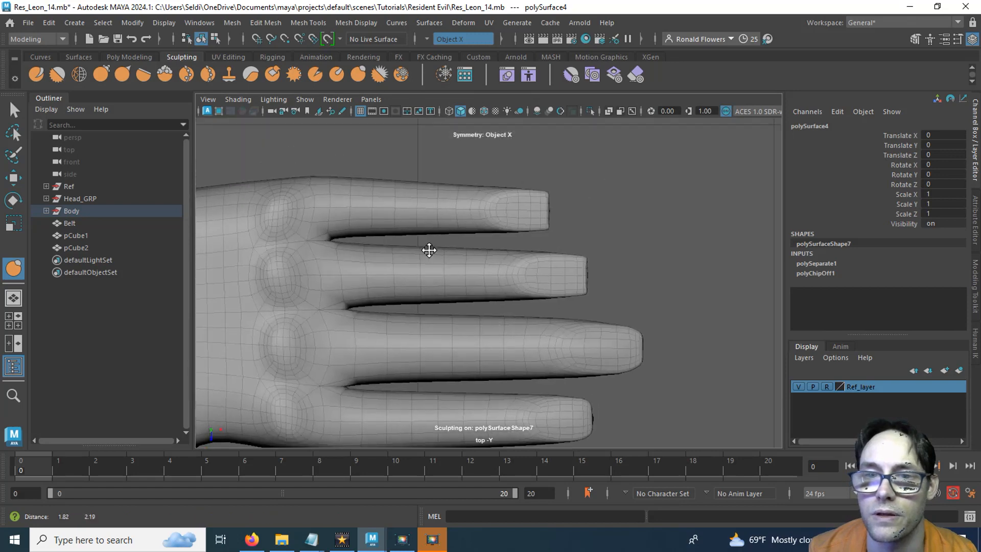
scroll(412, 241, up, 2)
key(q)
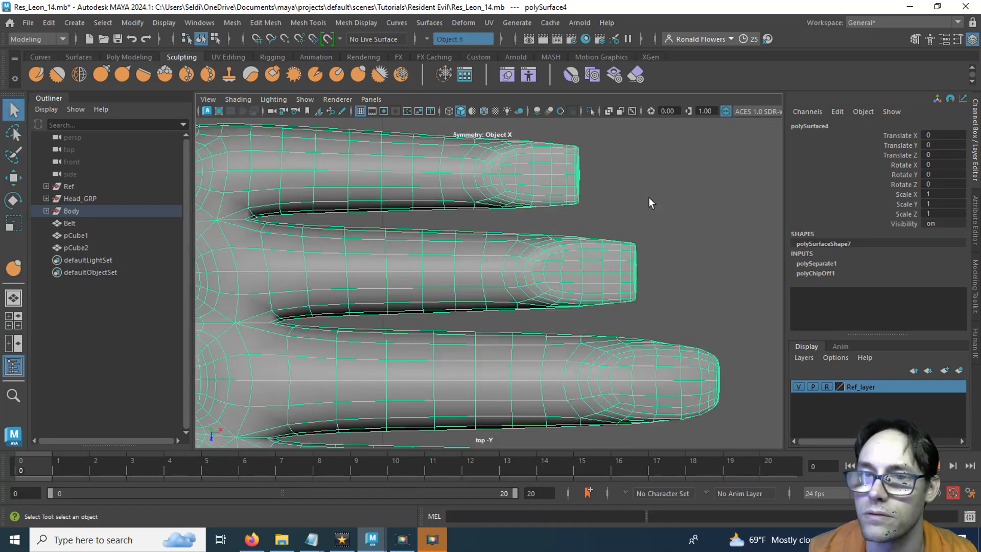
right_drag(649, 197, 639, 217)
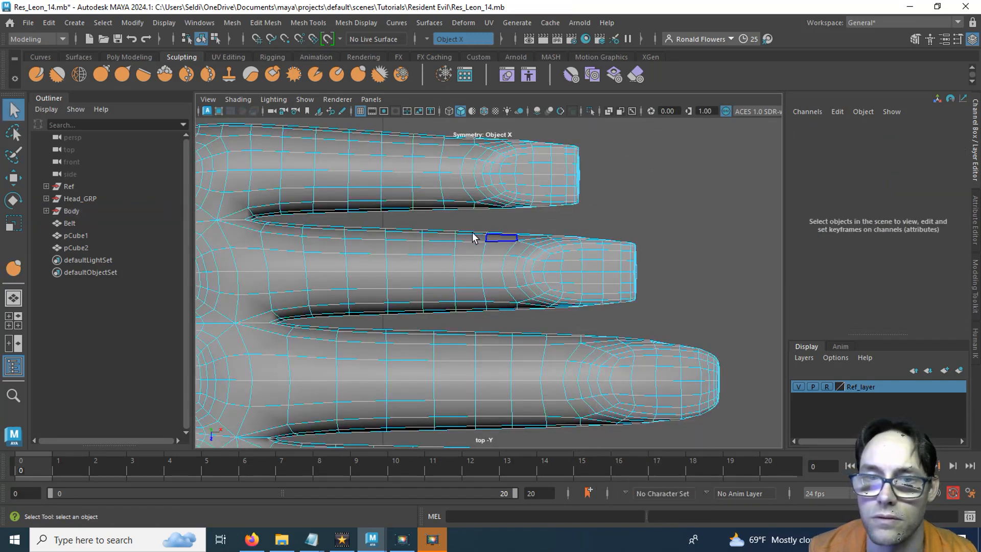
Isolate the front part of the ring finger in the perspective view by selecting its faces, inverting the selection and hiding the rest
drag(369, 221, 537, 296)
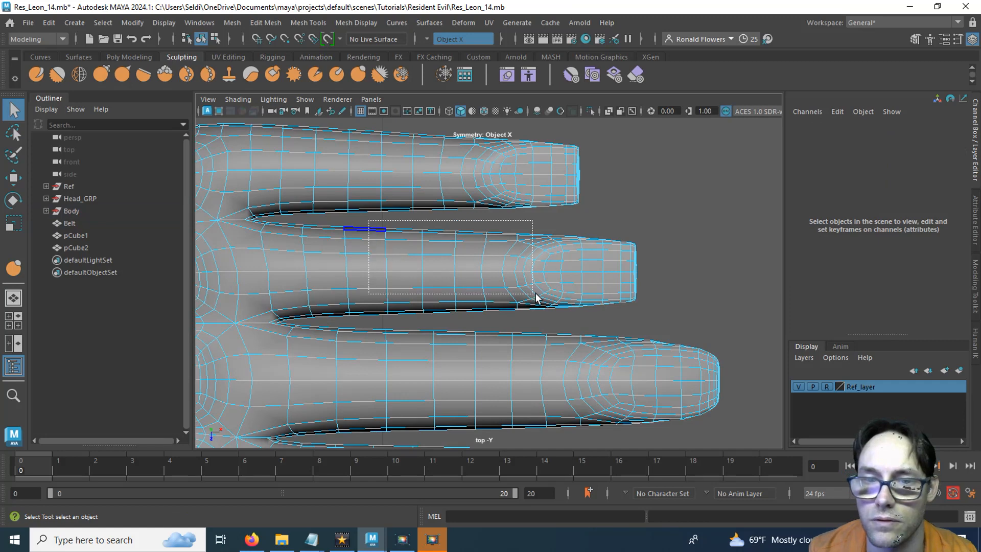
drag(661, 315, 664, 317)
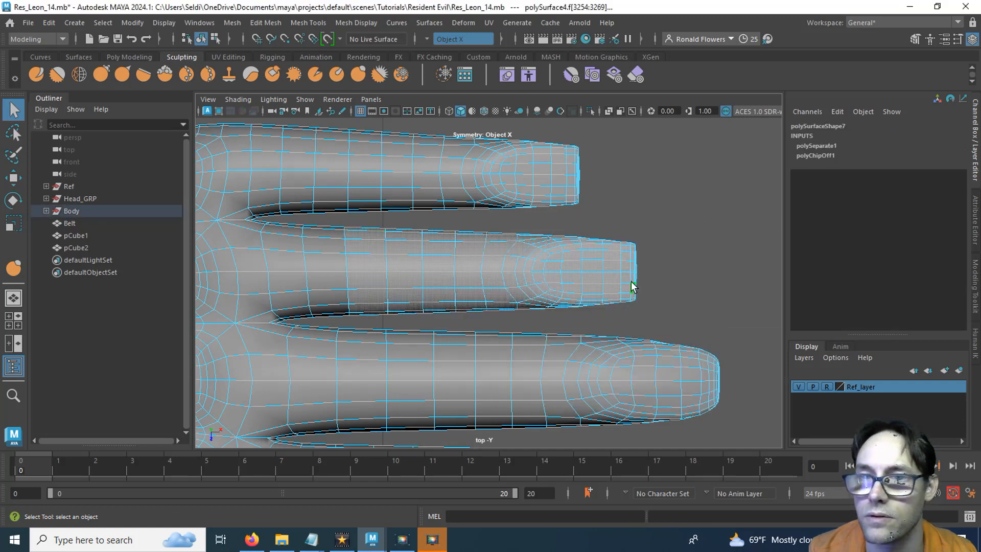
key(space)
key(space)
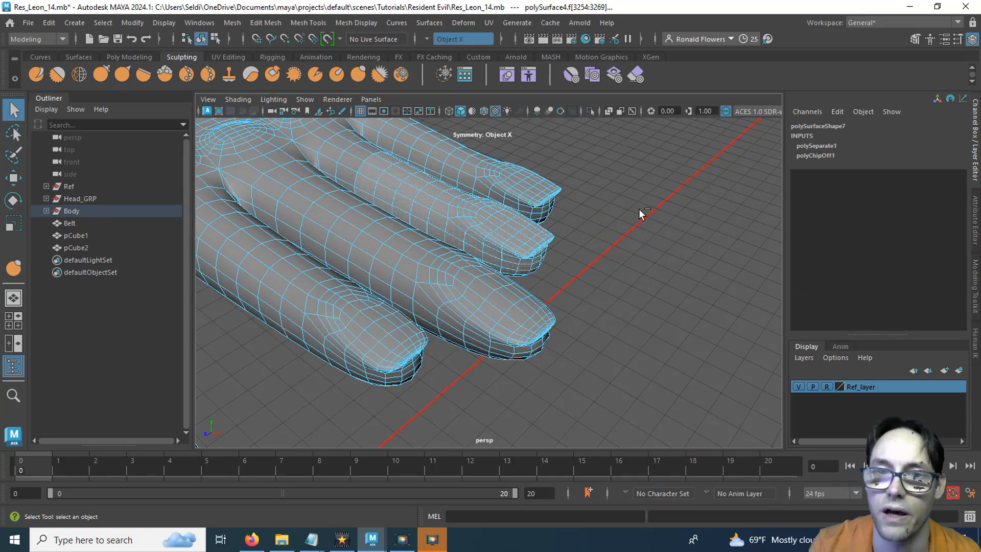
key(ctrl+shift+i)
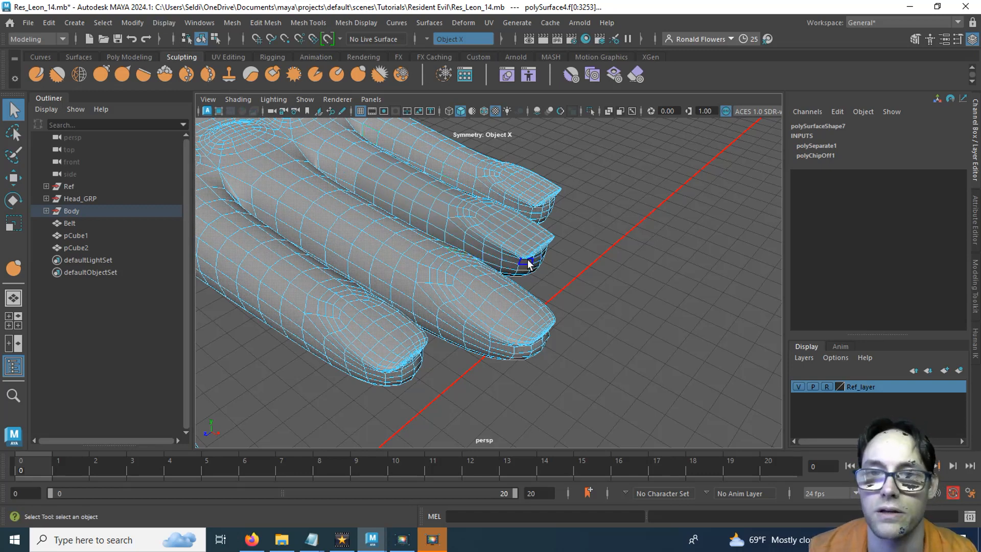
key(ctrl+h)
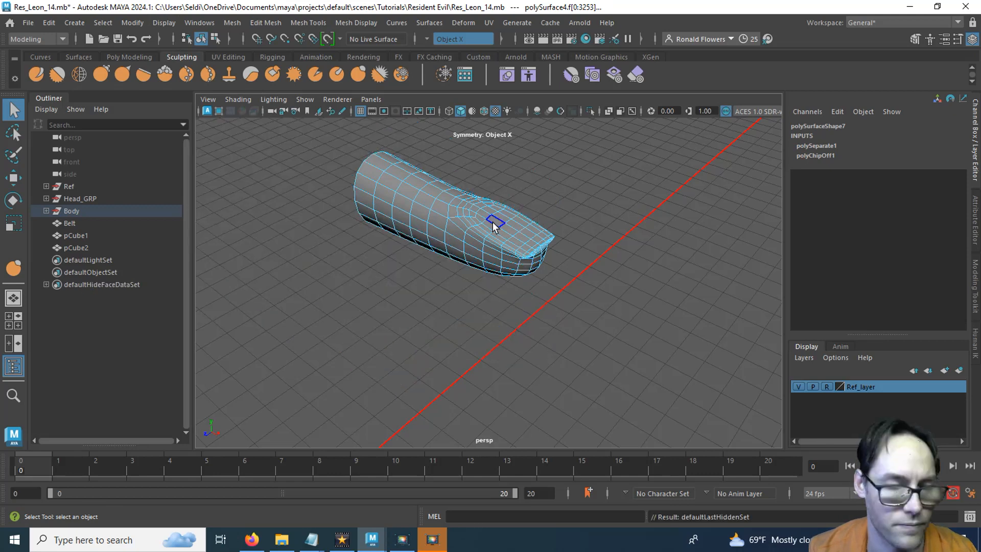
Reshape the sides and tip of the isolated ring finger's nail with the Grab tool
scroll(432, 227, up, 3)
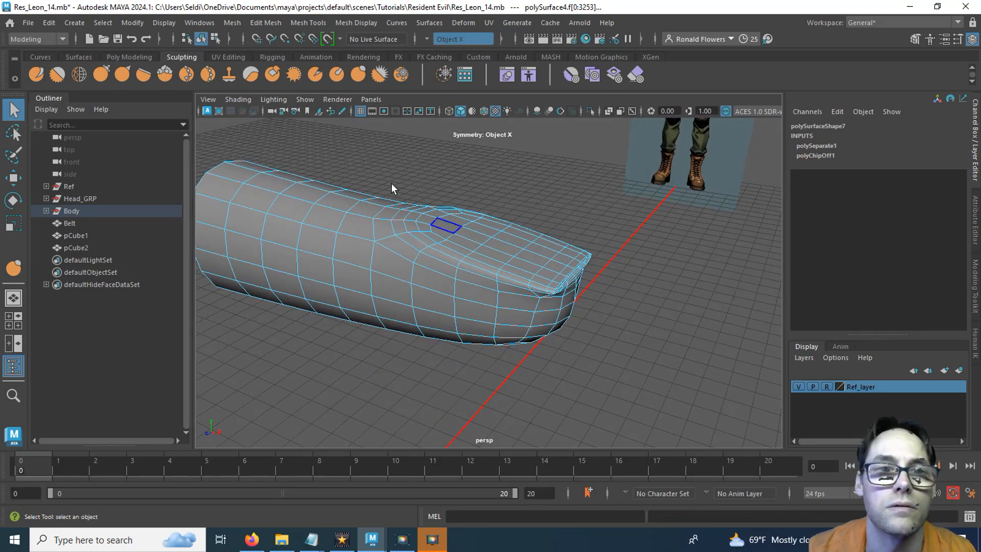
click(98, 74)
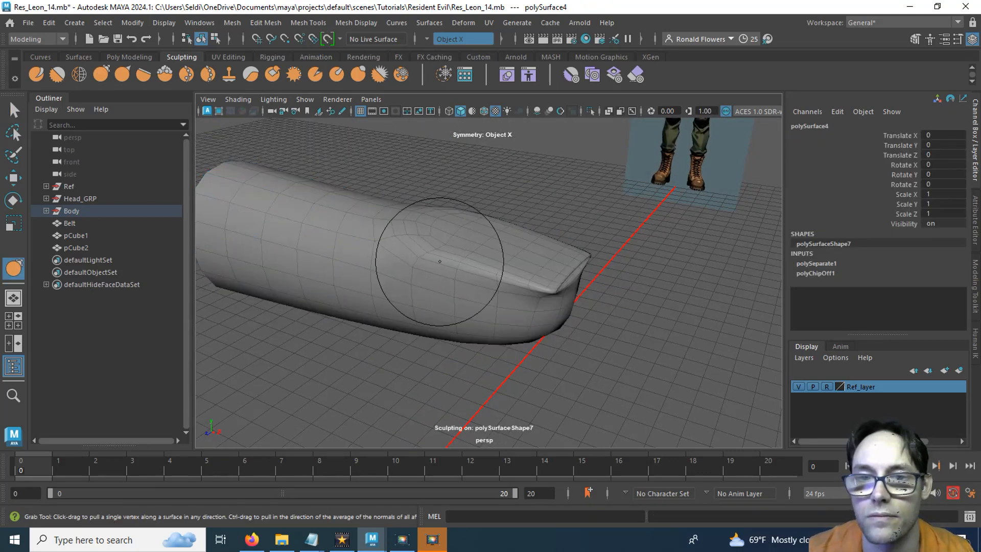
mouse_move(503, 276)
alt+mouse_down()
mouse_move(445, 274)
mouse_move(442, 264)
alt+mouse_up()
mouse_move(485, 290)
mouse_down()
mouse_move(493, 286)
mouse_move(416, 278)
mouse_move(619, 259)
mouse_up()
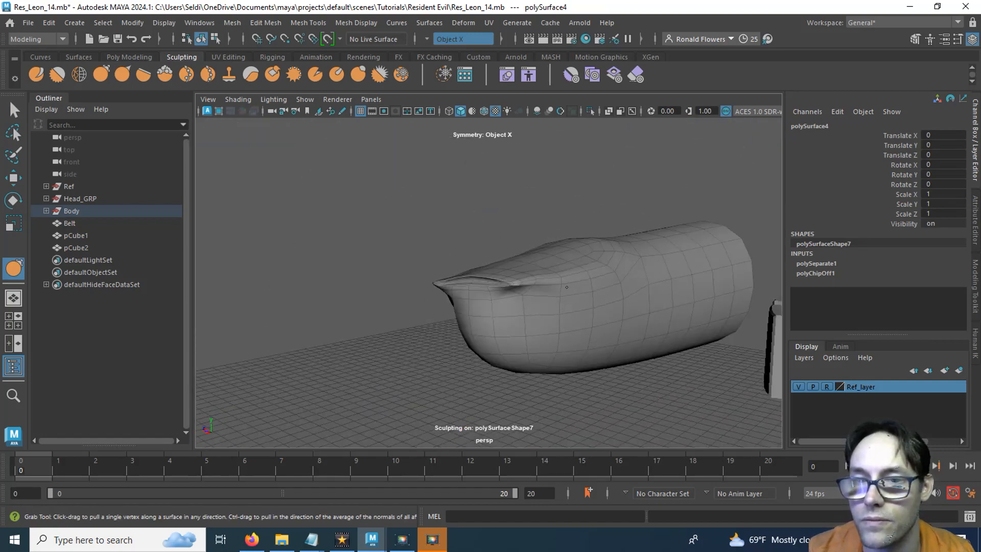
mouse_move(504, 284)
alt+mouse_down()
mouse_move(592, 291)
mouse_move(495, 283)
mouse_move(453, 248)
alt+mouse_up()
Bulge the ring fingertip around the nail with a resized brush and smooth the nail's front edge and corners
click(358, 74)
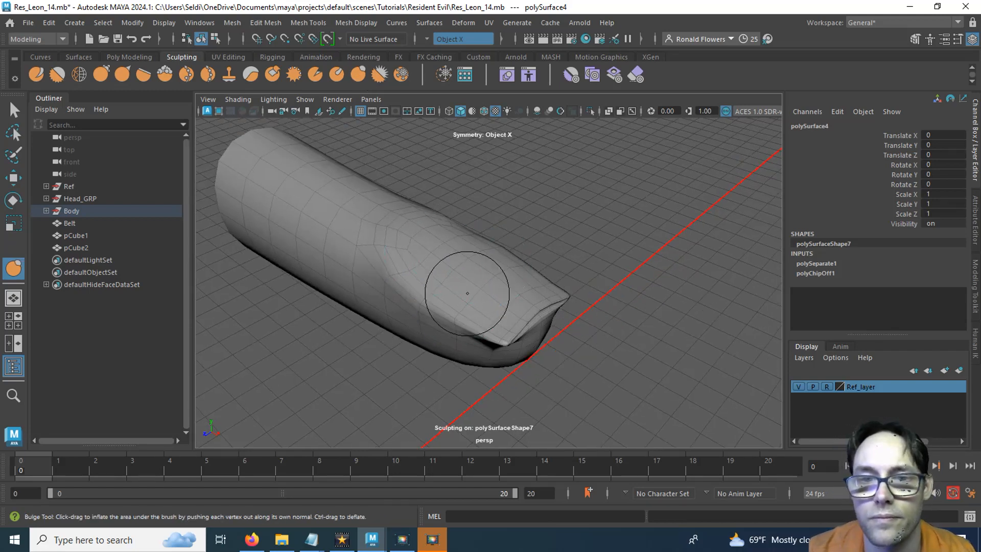
alt+drag(470, 284, 570, 299)
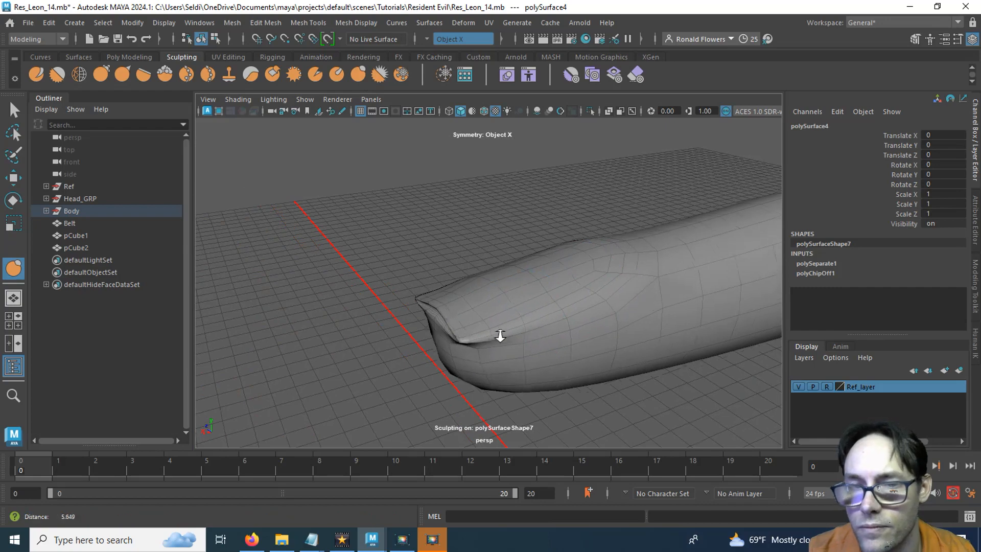
alt+drag(499, 332, 581, 302)
alt+middle_drag(581, 301, 562, 342)
key(b)
mouse_move(483, 342)
mouse_down()
mouse_move(440, 343)
mouse_move(455, 371)
mouse_move(538, 318)
mouse_move(453, 355)
mouse_move(406, 305)
mouse_move(480, 327)
mouse_move(536, 328)
mouse_up()
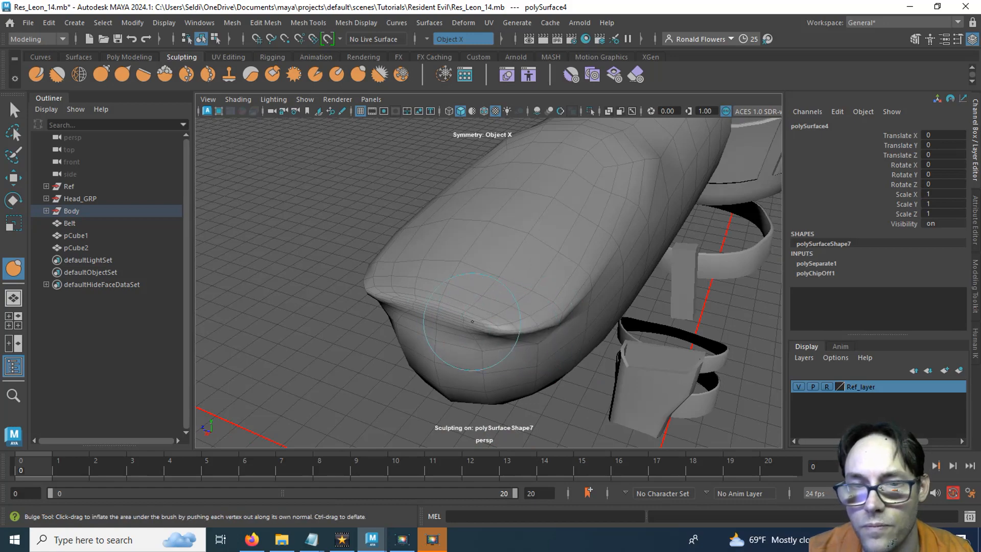
alt+drag(395, 317, 435, 266)
alt+drag(337, 278, 446, 291)
scroll(571, 276, down, 4)
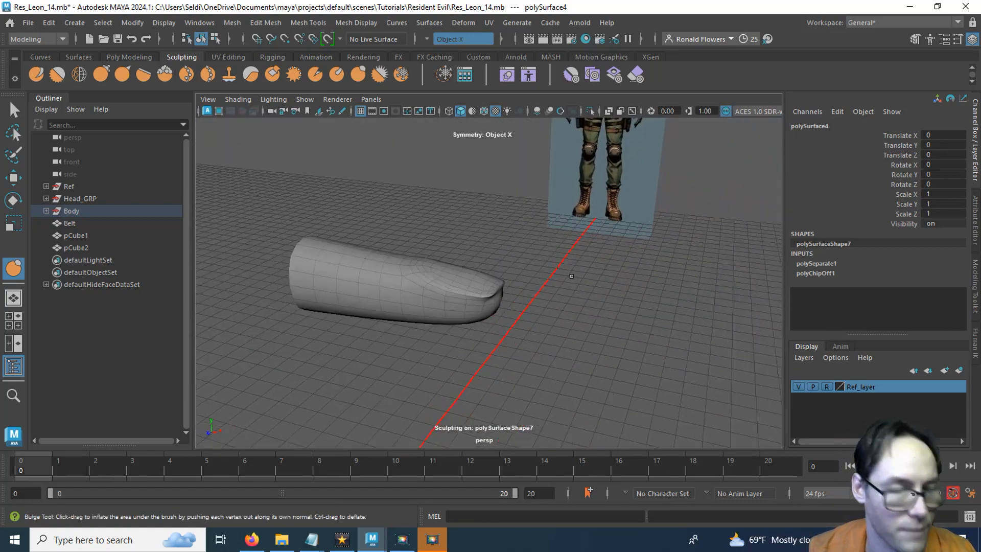
Leave sculpting and unhide the rest of the hand mesh around the ring finger
key(q)
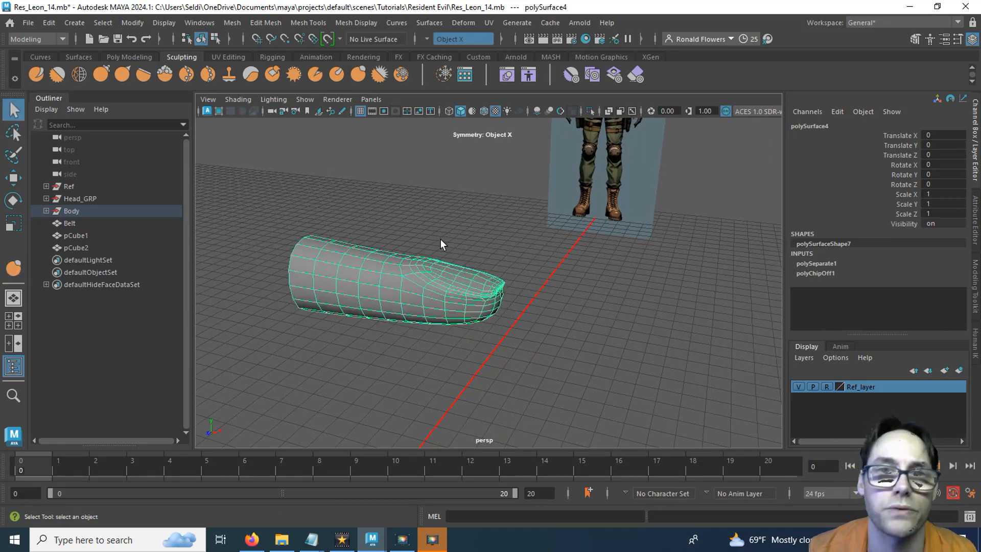
click(173, 23)
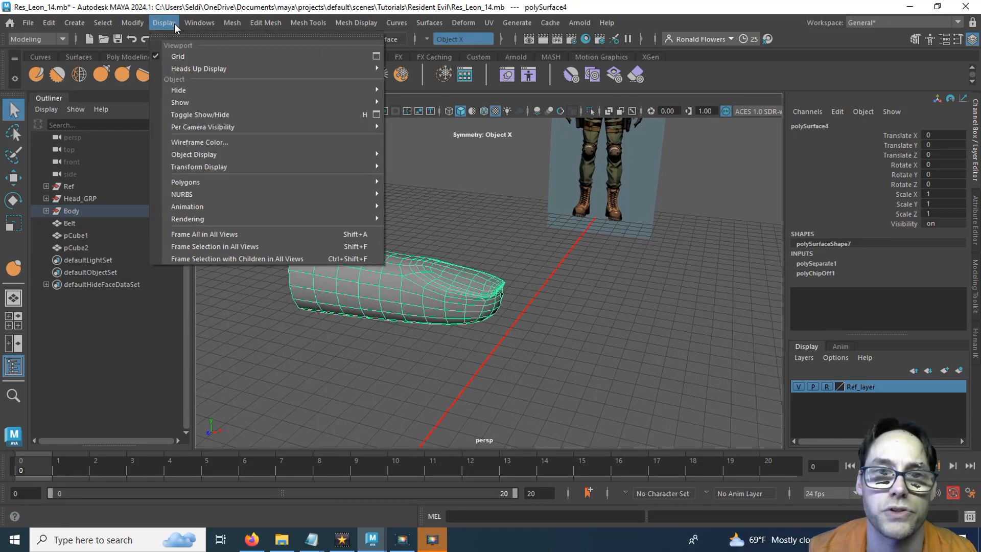
mouse_move(328, 103)
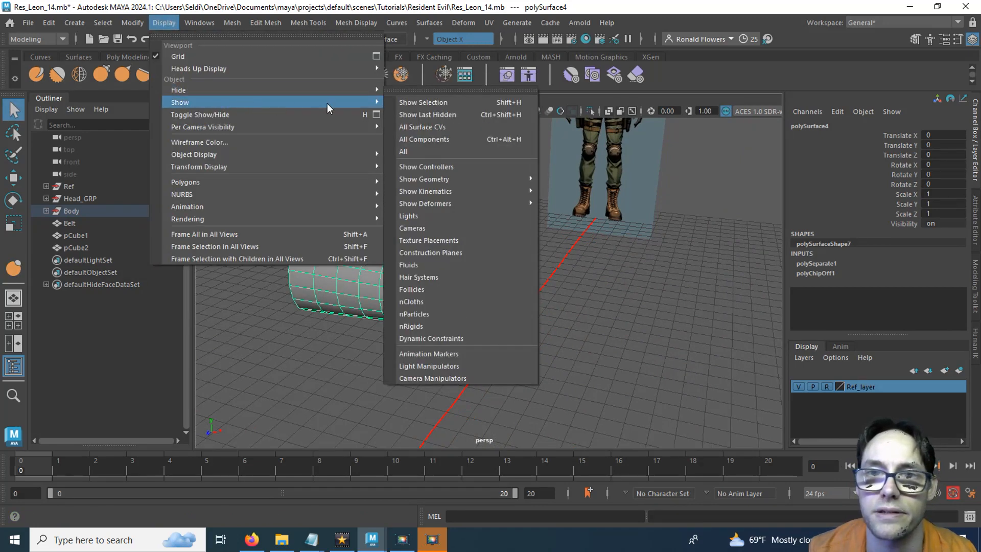
click(456, 115)
Return to the top view at the little finger and switch the hand mesh to face selection mode
key(space)
key(space)
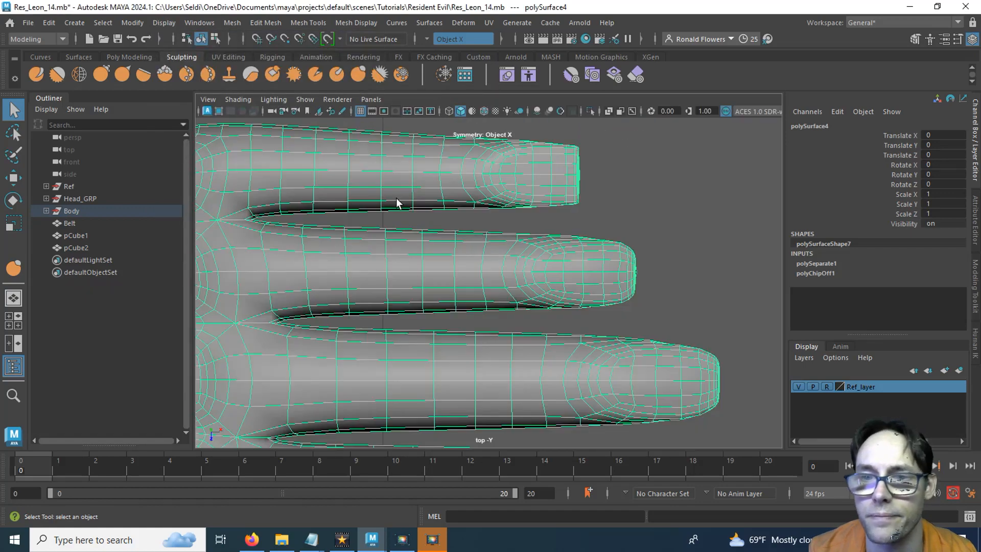
alt+middle_drag(436, 214, 436, 314)
right_drag(456, 220, 463, 201)
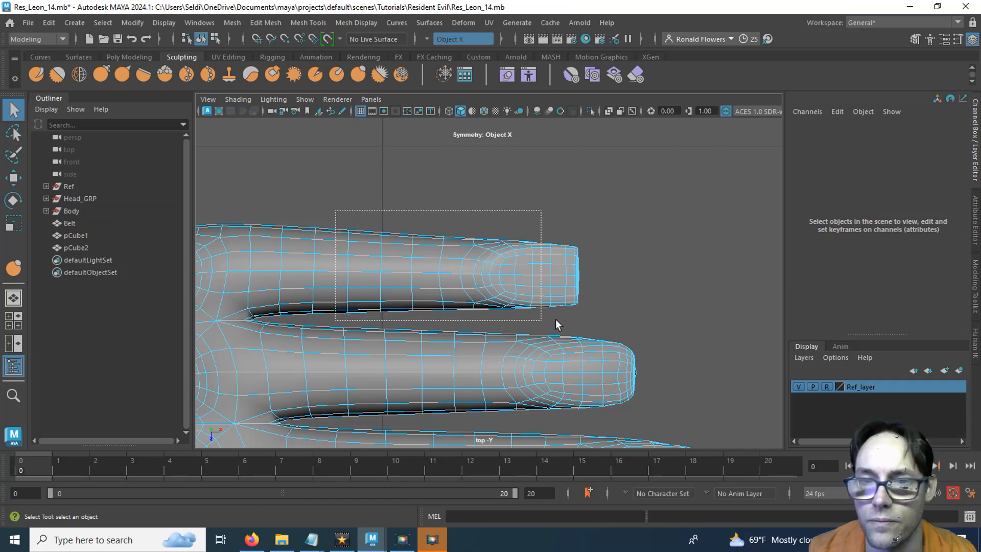
Select the little finger's faces in the top view, invert the selection and hide the rest of the hand mesh
drag(556, 319, 600, 321)
key(space)
key(space)
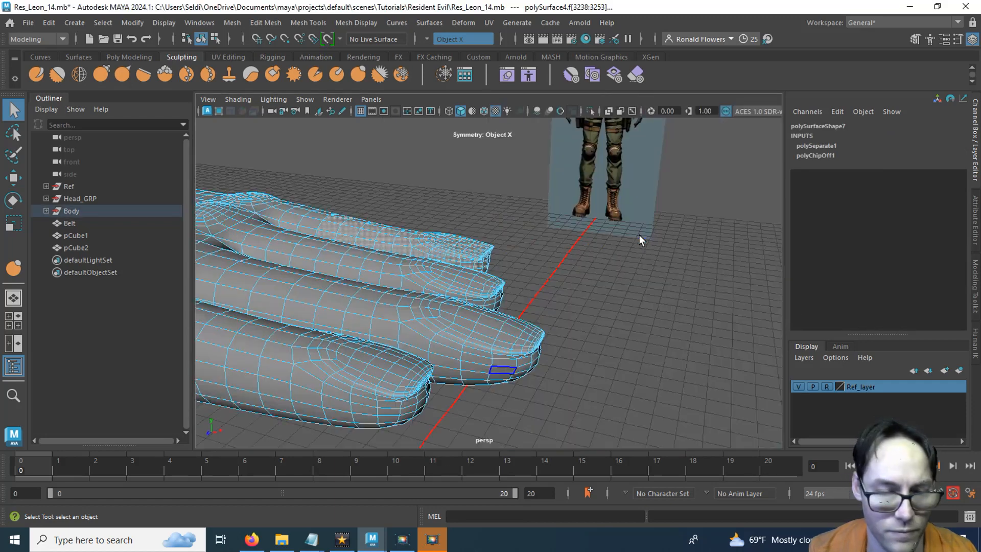
key(ctrl+h)
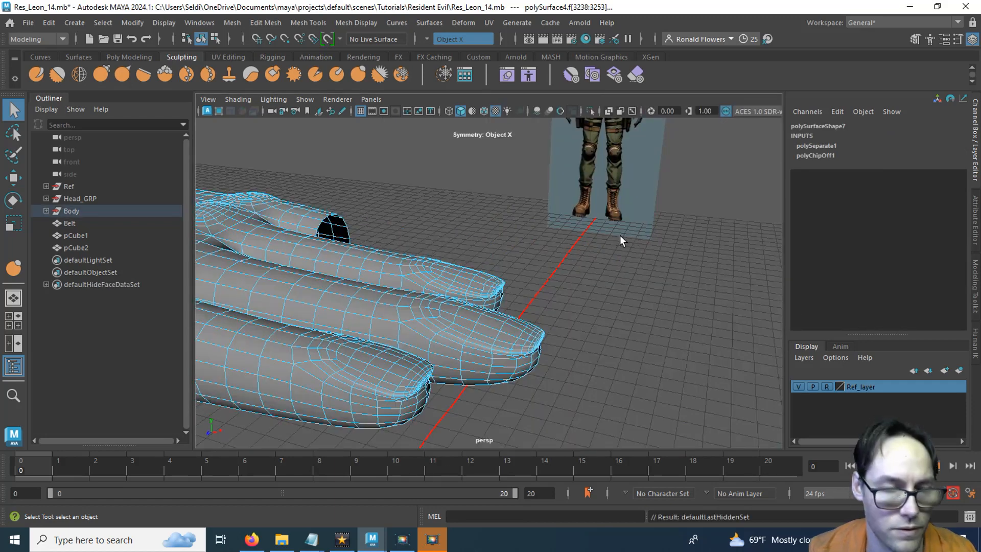
key(ctrl+z)
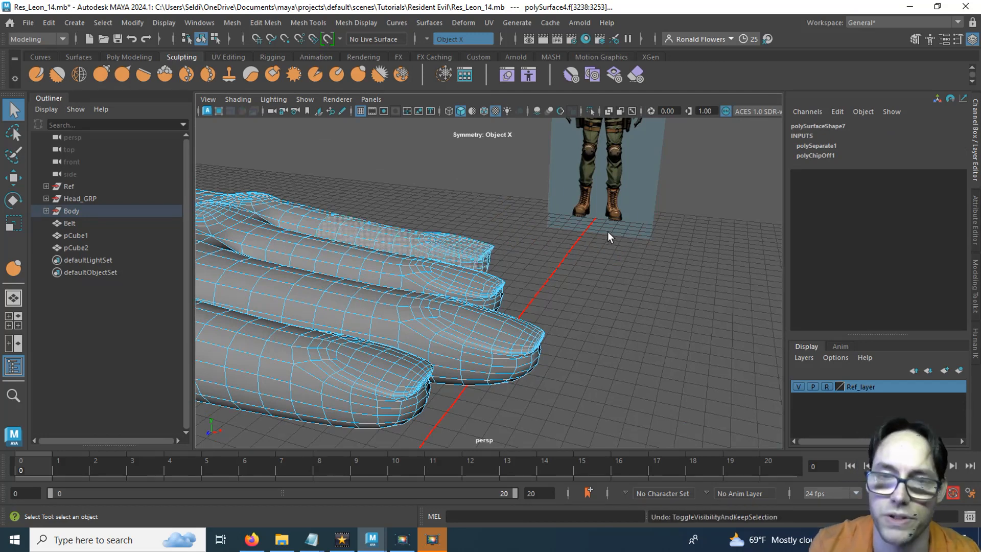
key(ctrl+shift+i)
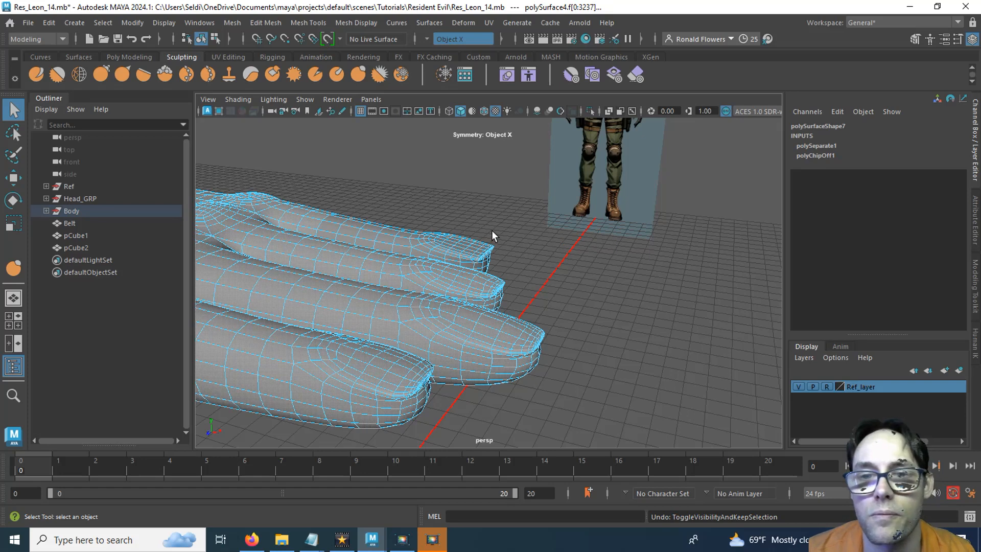
key(ctrl+h)
Return to object mode and reshape the isolated little finger's nail and tip with a resized Grab brush
mouse_move(447, 177)
right_down()
mouse_move(446, 211)
mouse_move(480, 157)
mouse_move(456, 210)
right_up()
click(101, 75)
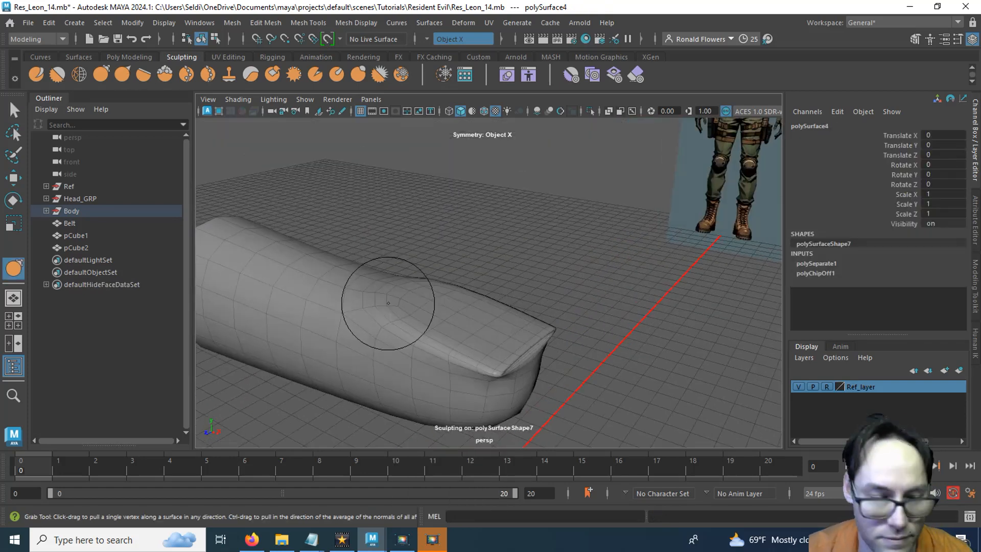
key(b)
drag(398, 320, 483, 365)
mouse_move(493, 366)
alt+mouse_down()
mouse_move(416, 314)
mouse_move(466, 329)
mouse_move(508, 285)
mouse_move(554, 274)
mouse_move(550, 299)
mouse_move(493, 324)
mouse_move(505, 327)
mouse_move(471, 366)
mouse_move(459, 353)
alt+mouse_up()
alt+drag(444, 225, 431, 198)
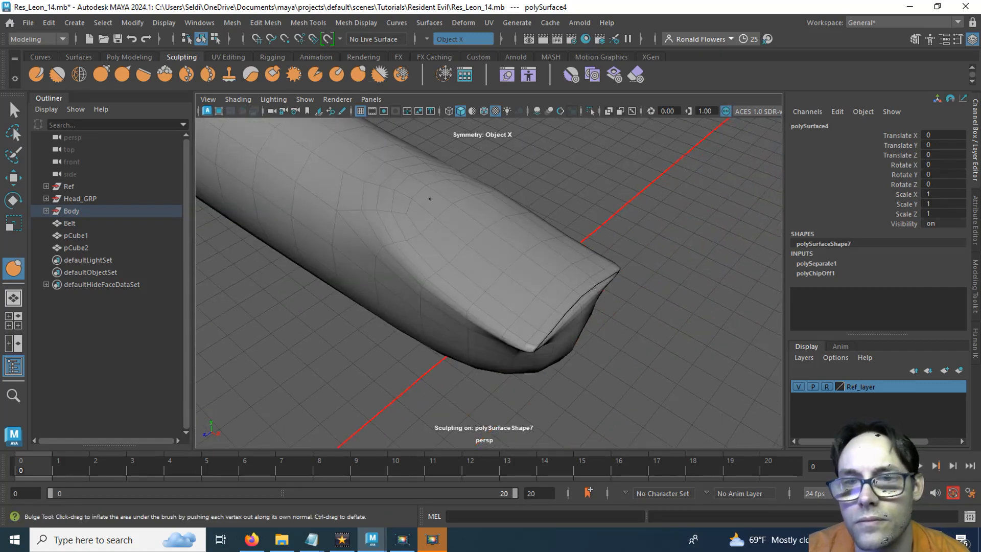
Bulge the little fingertip around the nail and smooth the nail's front edge and corners from several sides
alt+drag(540, 260, 517, 228)
alt+drag(450, 253, 515, 217)
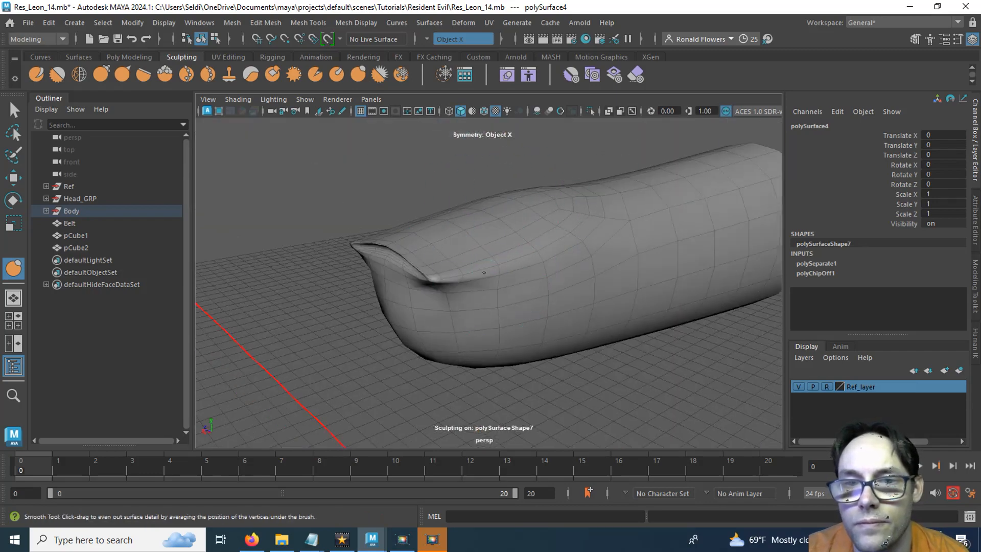
mouse_move(463, 279)
alt+mouse_down()
mouse_move(449, 281)
mouse_move(482, 324)
mouse_move(462, 247)
alt+mouse_up()
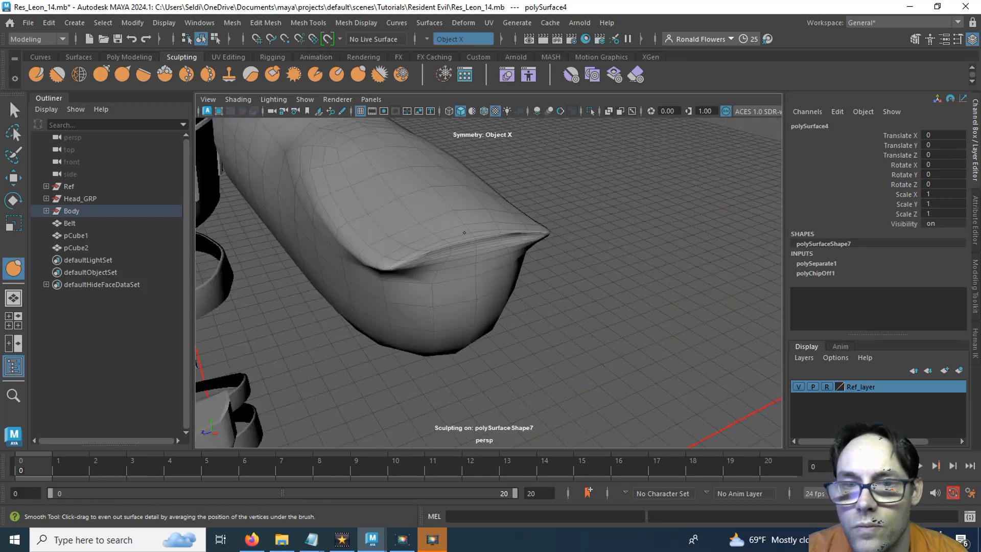
alt+drag(389, 268, 460, 276)
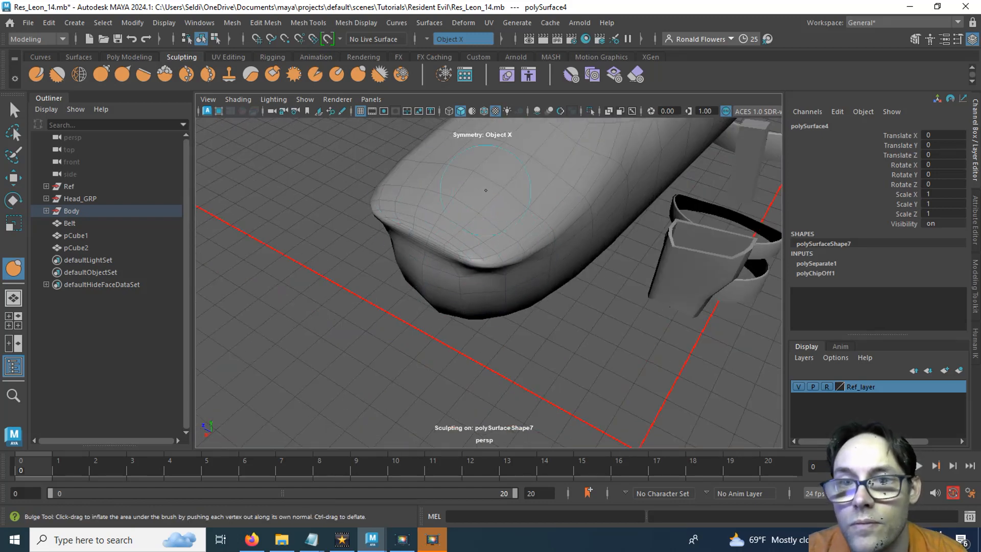
alt+drag(449, 176, 533, 308)
Leave sculpting, show the last hidden faces around the little finger and deselect the hand mesh
key(q)
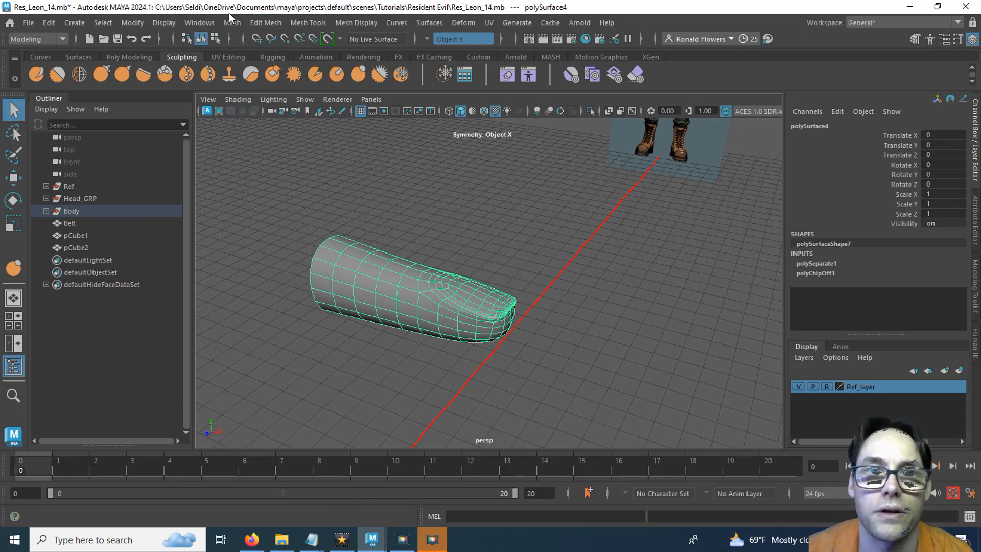
click(160, 23)
mouse_move(204, 103)
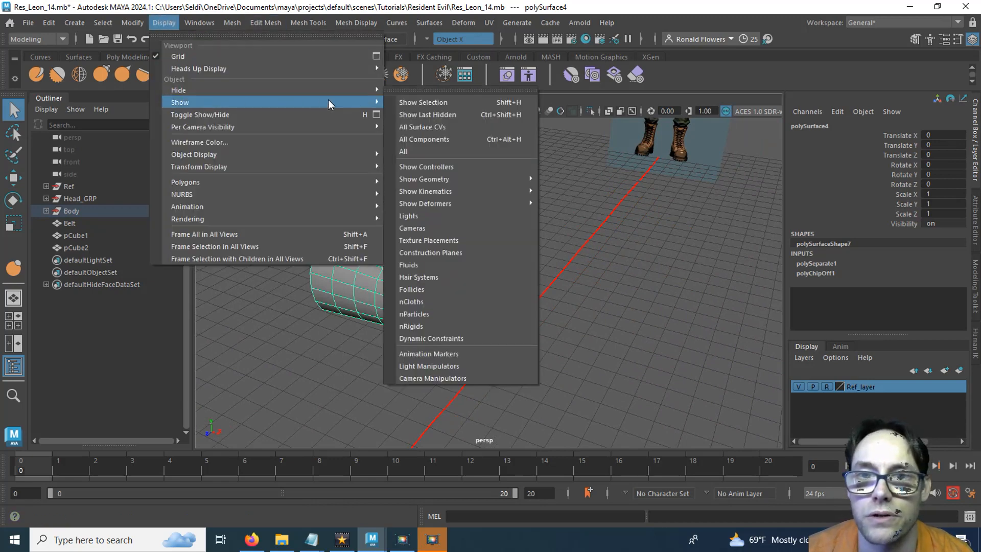
click(422, 114)
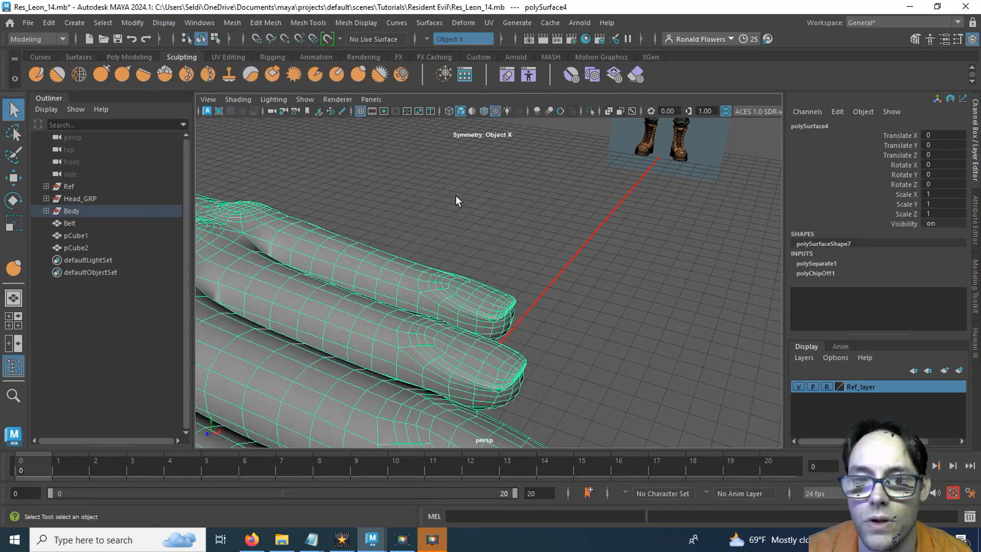
scroll(472, 263, down, 7)
alt+middle_drag(323, 284, 351, 277)
alt+drag(412, 313, 474, 315)
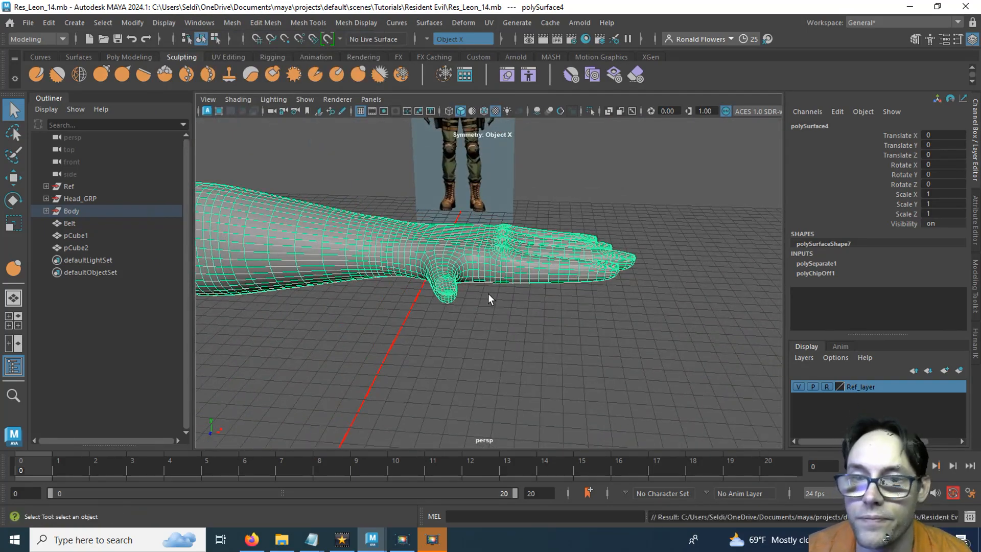
click(496, 306)
scroll(499, 327, up, 3)
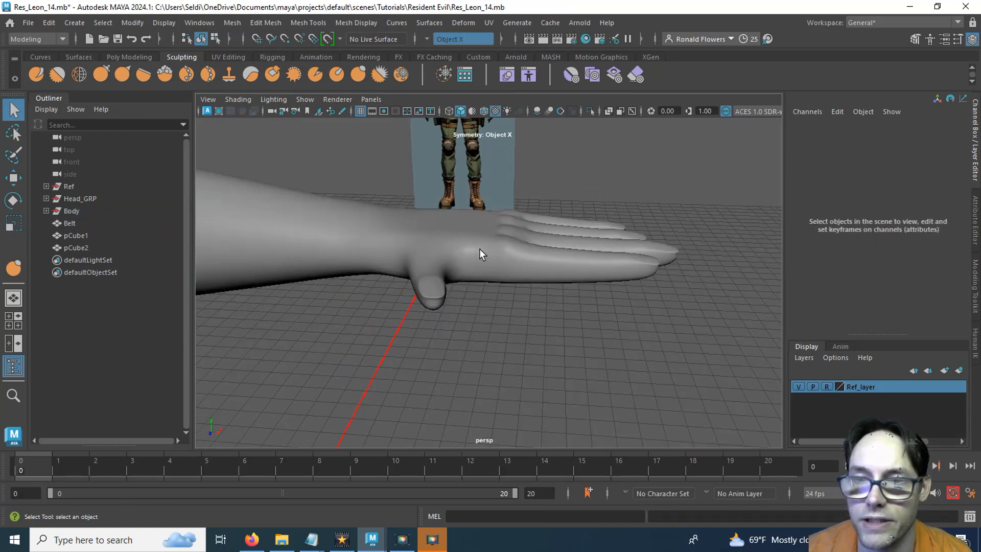
In the top view, select the hand mesh's faces from the wrist to partway along the fingers and thumb
alt+drag(481, 254, 487, 314)
key(space)
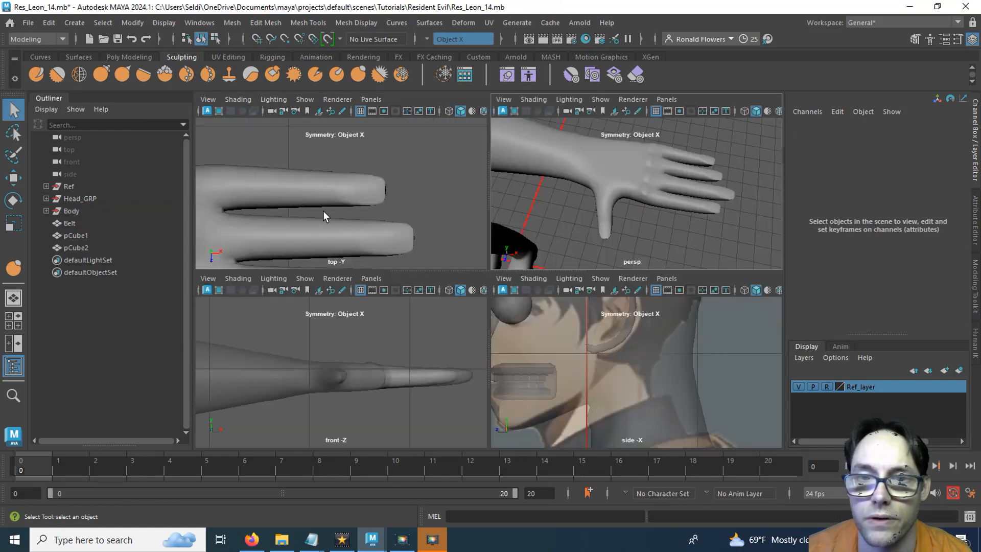
key(space)
scroll(369, 280, down, 2)
scroll(384, 273, down, 4)
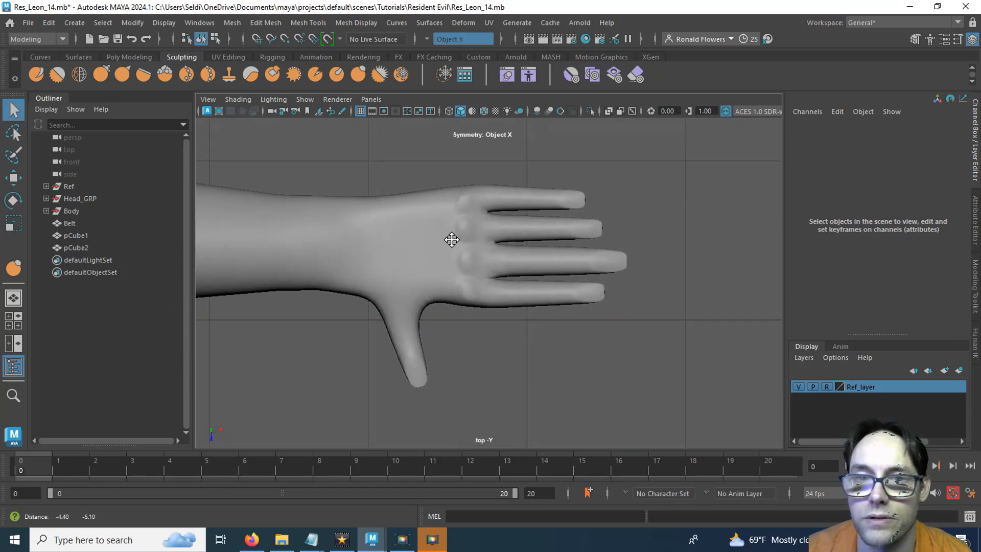
right_click(366, 179)
right_drag(366, 179, 368, 214)
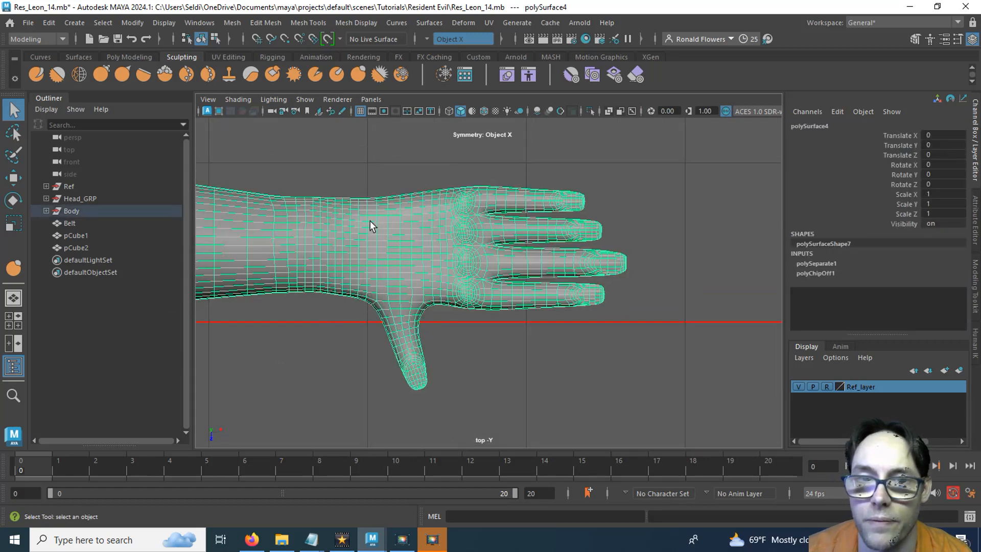
right_drag(370, 177, 375, 210)
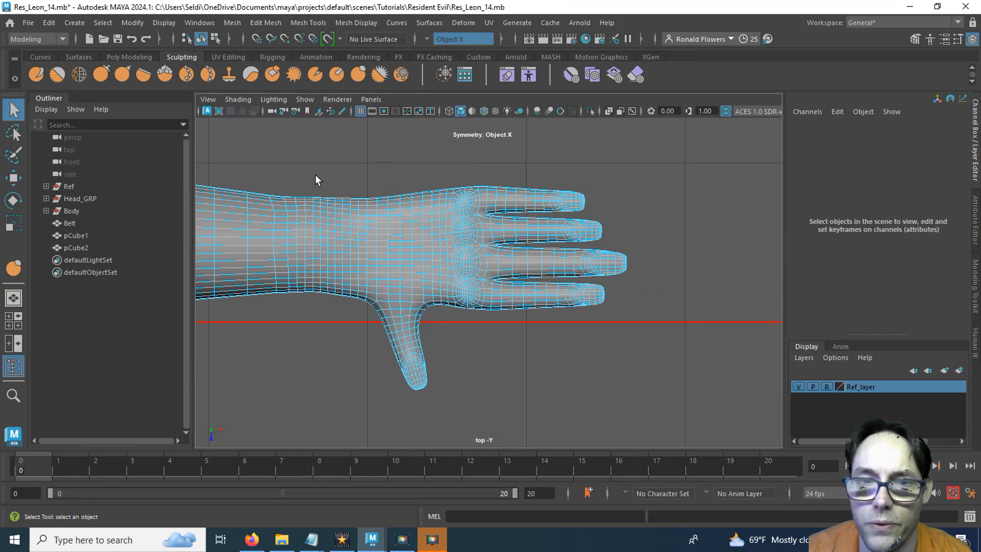
drag(318, 175, 538, 336)
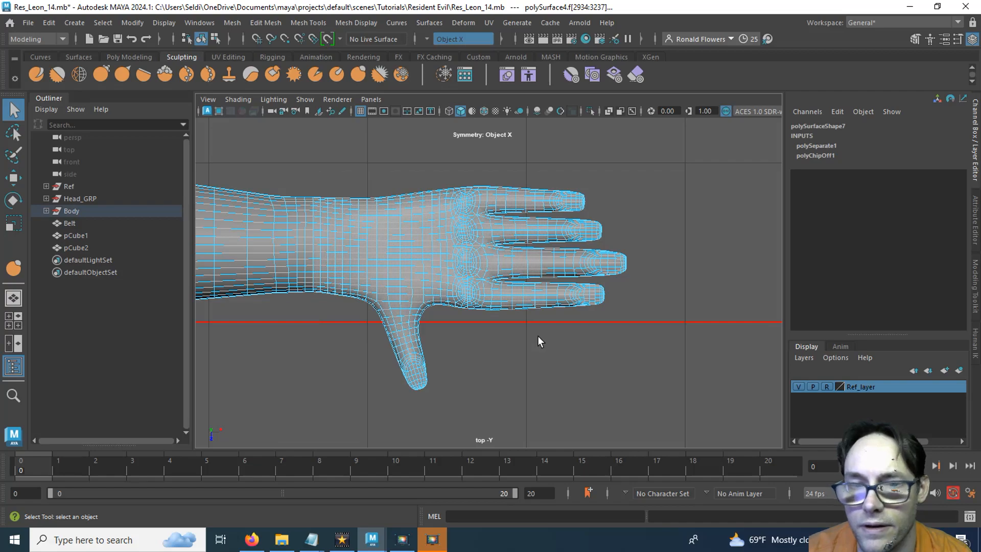
Examine the face selection around the wrist and thumb in the perspective view
key(space)
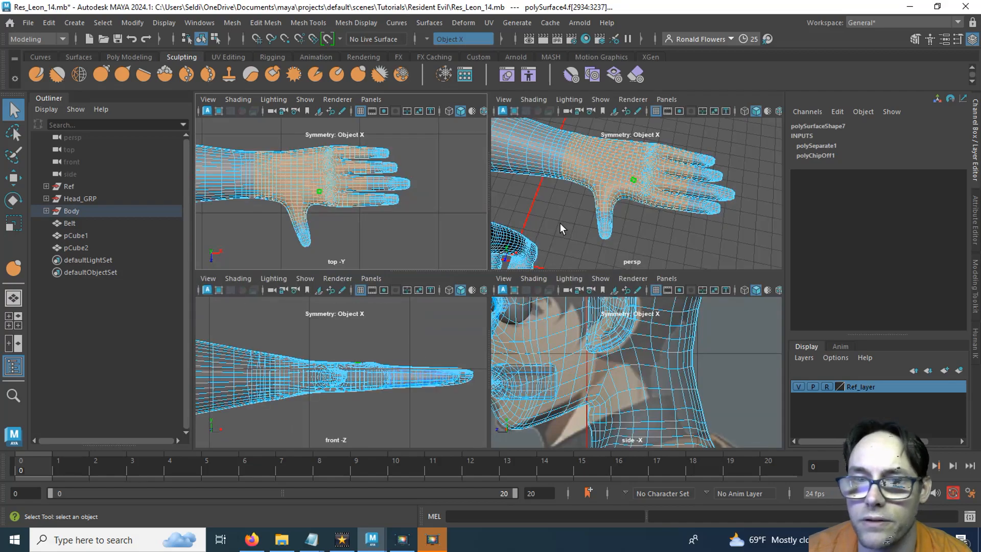
key(space)
scroll(442, 280, up, 5)
alt+drag(319, 305, 384, 258)
alt+middle_drag(383, 258, 395, 278)
alt+drag(394, 277, 375, 291)
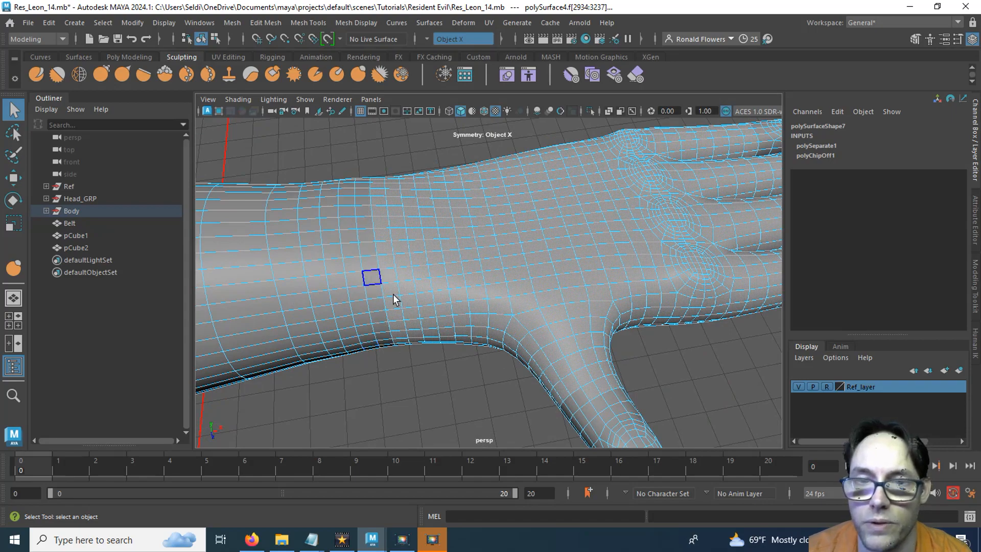
alt+drag(393, 293, 425, 307)
alt+middle_drag(425, 306, 357, 317)
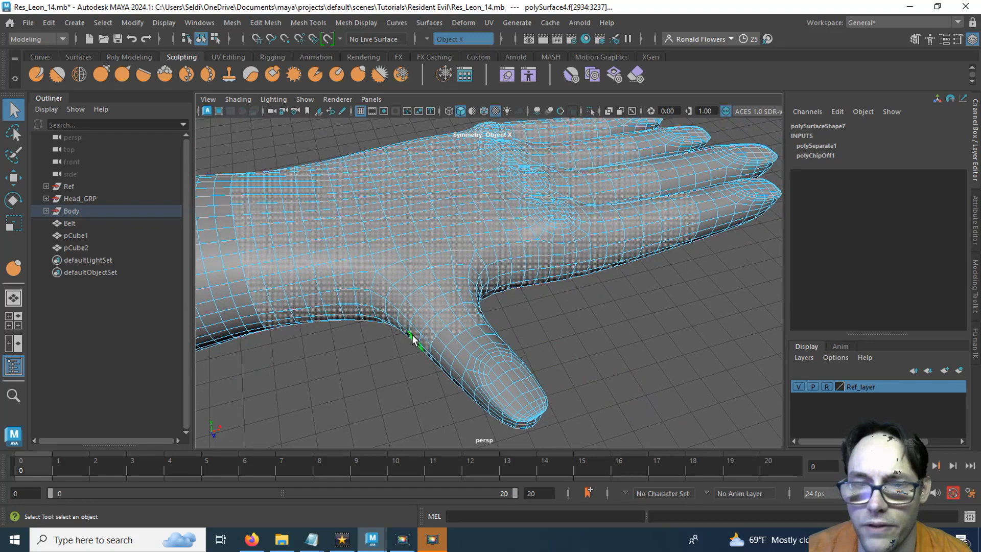
alt+drag(412, 335, 436, 363)
alt+middle_drag(437, 363, 413, 312)
scroll(416, 315, up, 3)
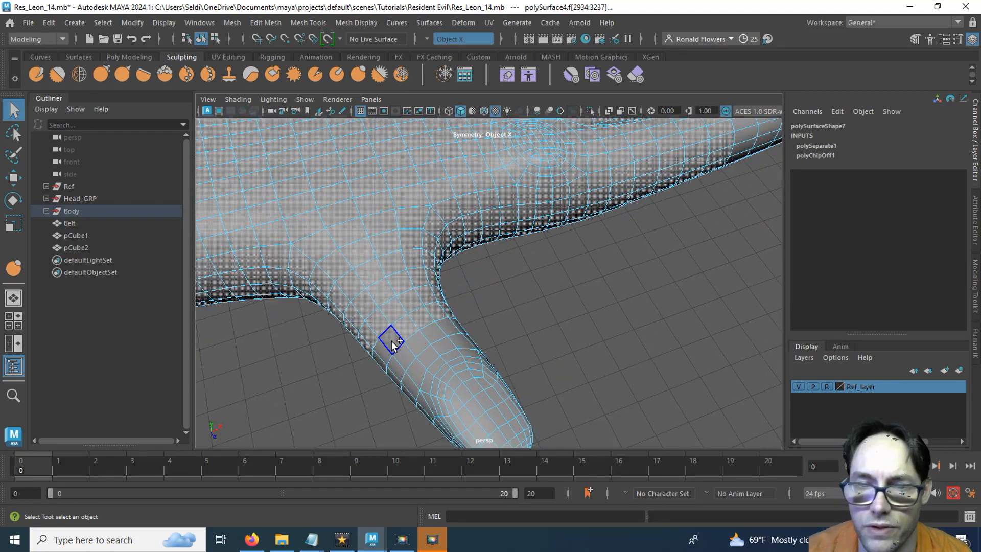
alt+drag(390, 351, 346, 289)
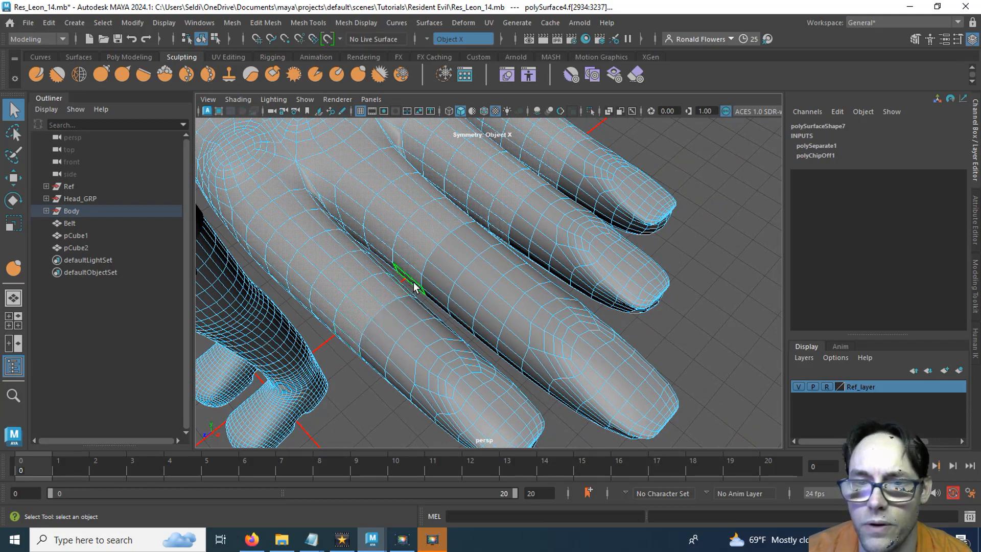
Examine the face selection along the four fingers from the back of the hand and the palm side
alt+drag(415, 287, 427, 297)
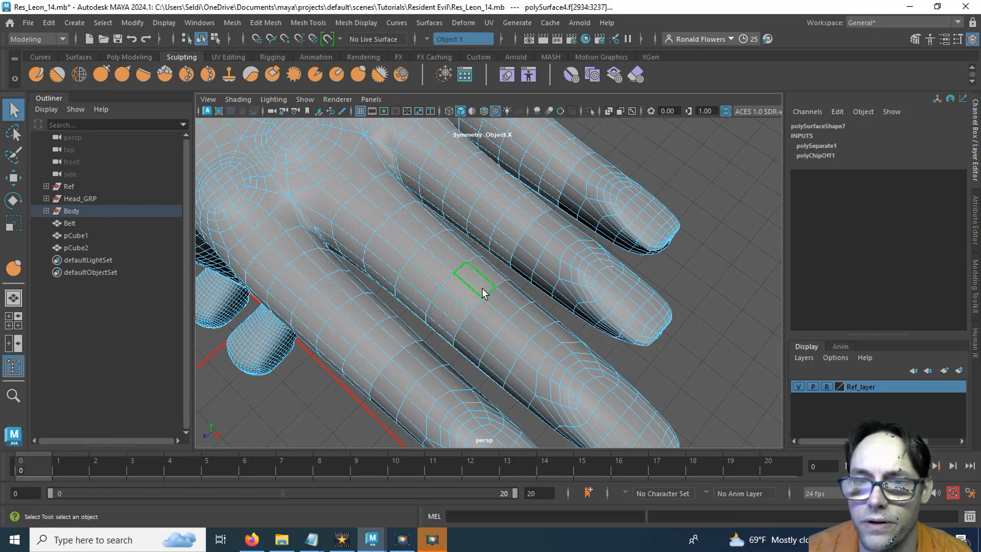
alt+drag(502, 280, 463, 318)
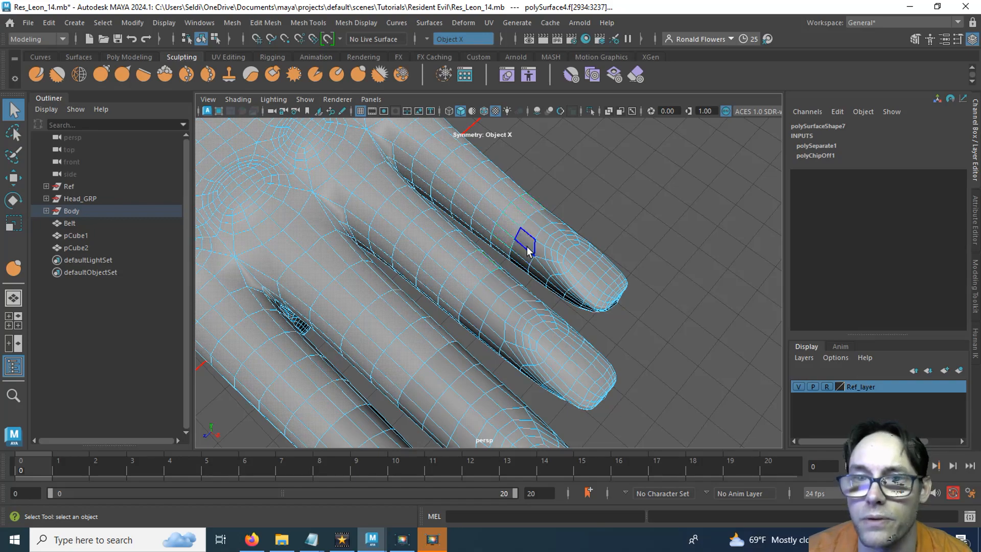
alt+drag(526, 247, 469, 108)
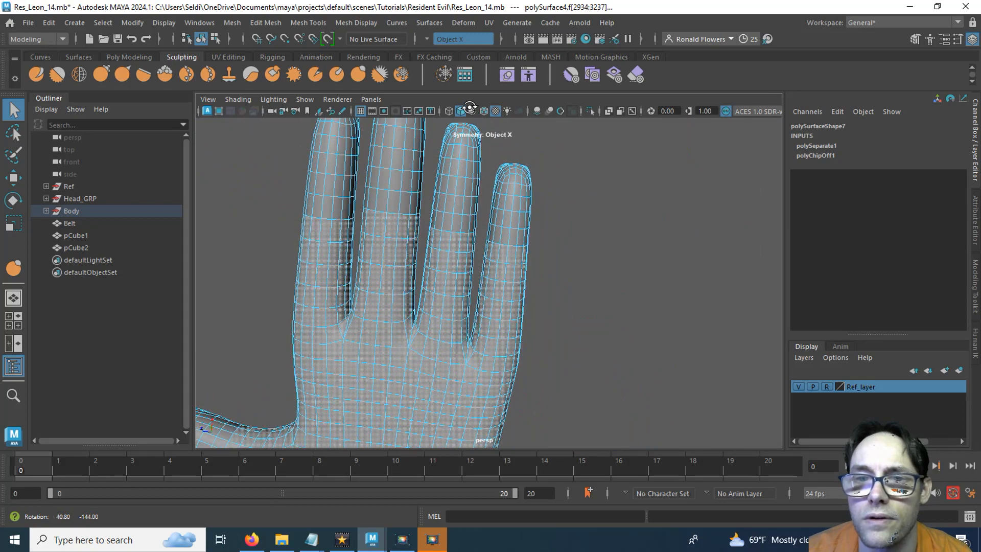
scroll(493, 220, up, 5)
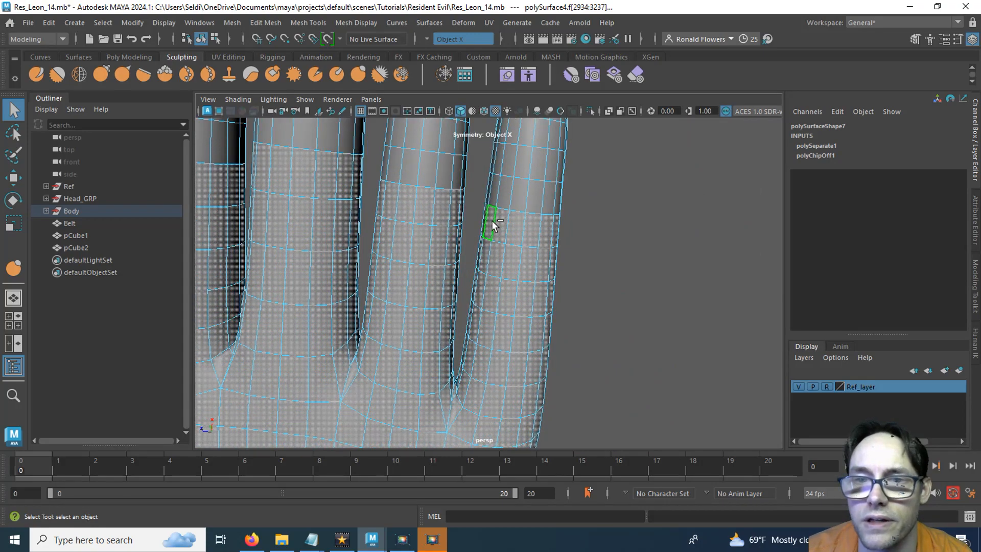
scroll(508, 260, down, 3)
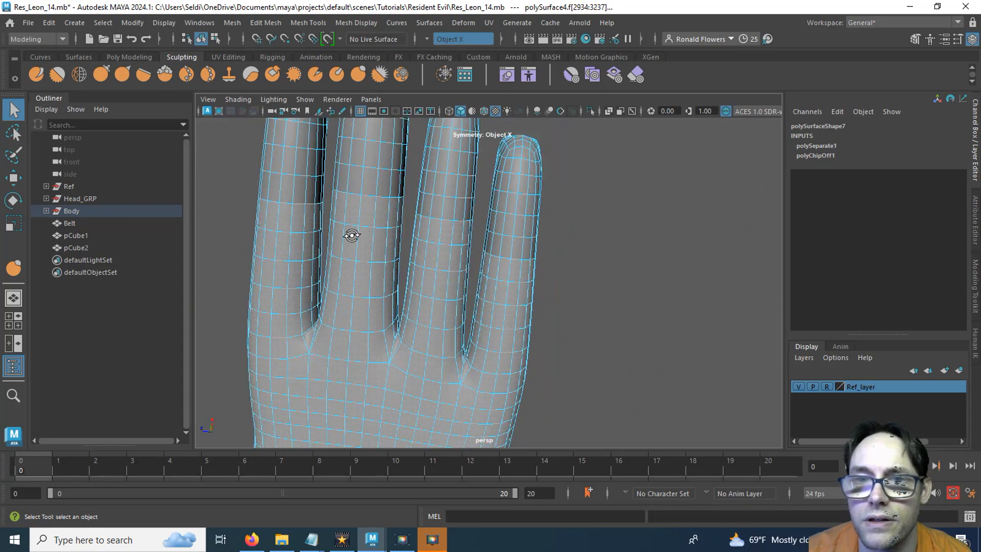
alt+drag(351, 235, 429, 324)
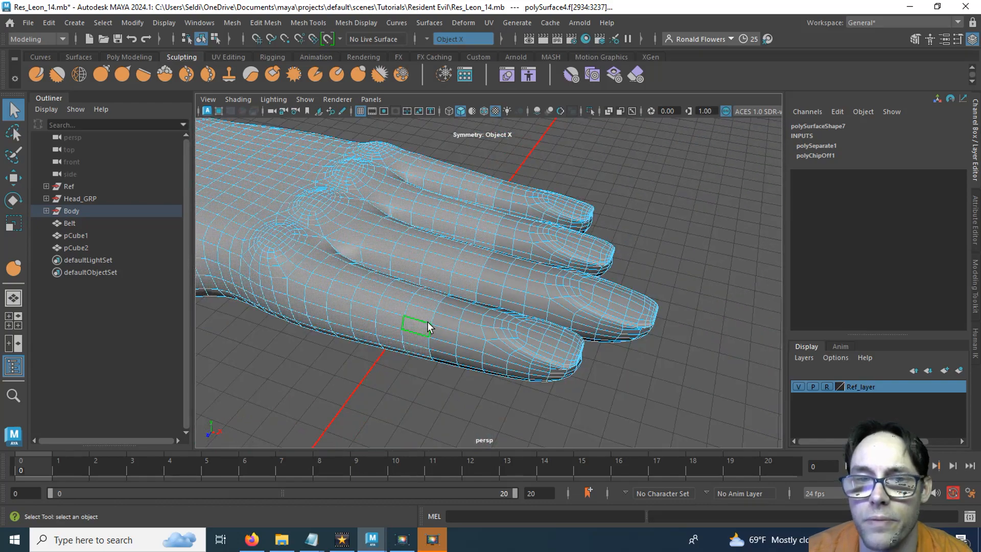
alt+right_drag(427, 323, 351, 297)
alt+middle_drag(351, 297, 510, 328)
mouse_move(456, 329)
alt+mouse_down()
mouse_move(486, 336)
mouse_move(453, 335)
alt+mouse_up()
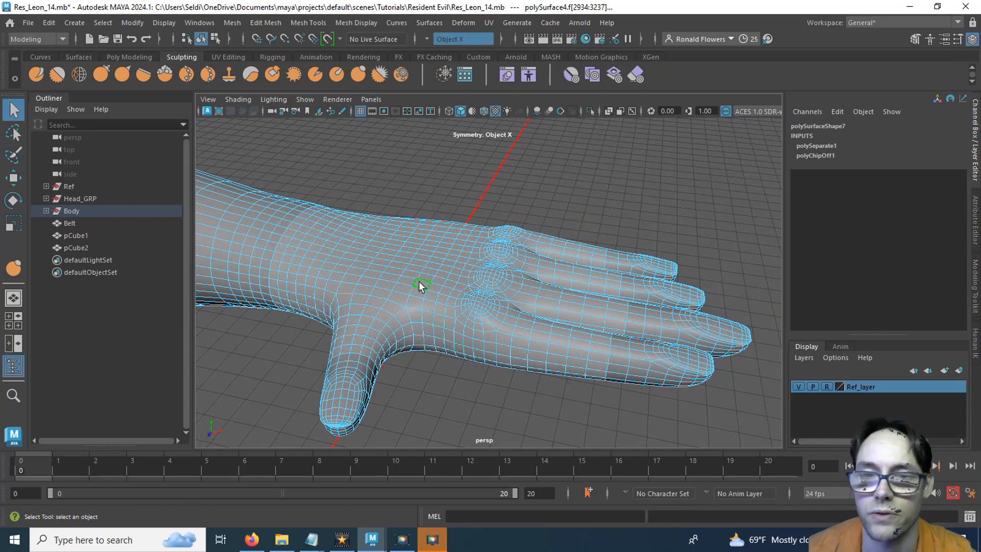
Duplicate the selected hand faces as a separate mesh, return to object mode and clear the selection
shift+right_drag(420, 274, 422, 440)
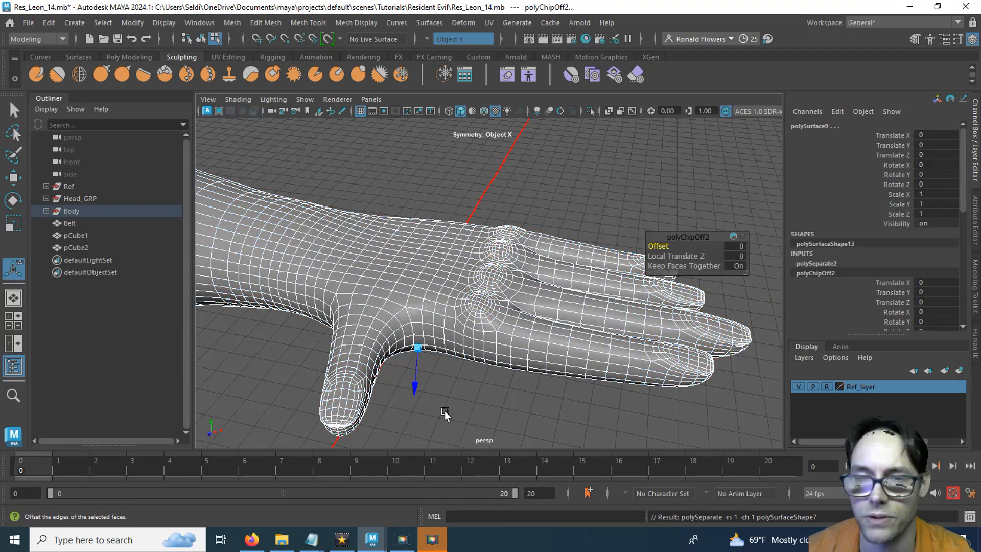
key(q)
right_drag(462, 382, 502, 157)
click(470, 364)
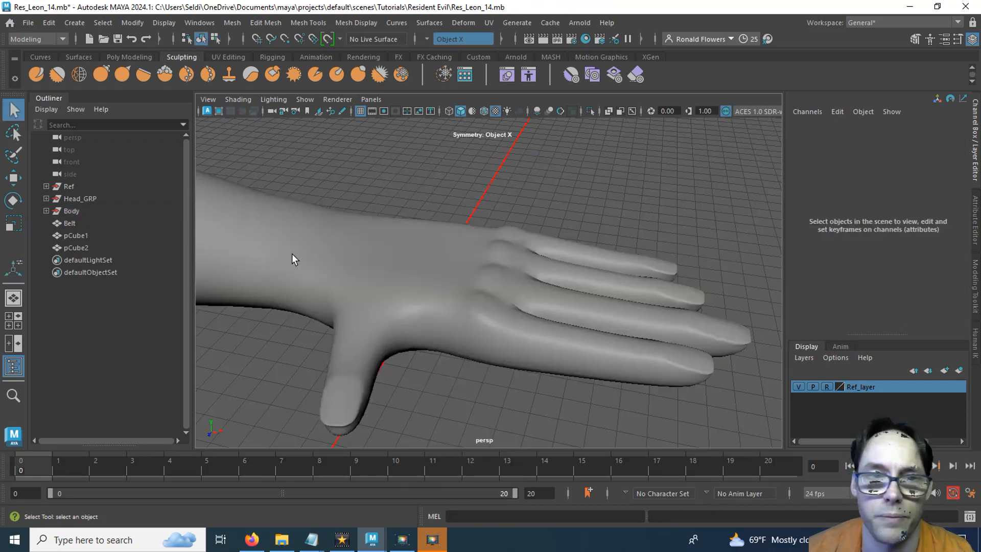
Select the duplicated wrist-to-mid-finger hand mesh and rename it Glove
click(259, 234)
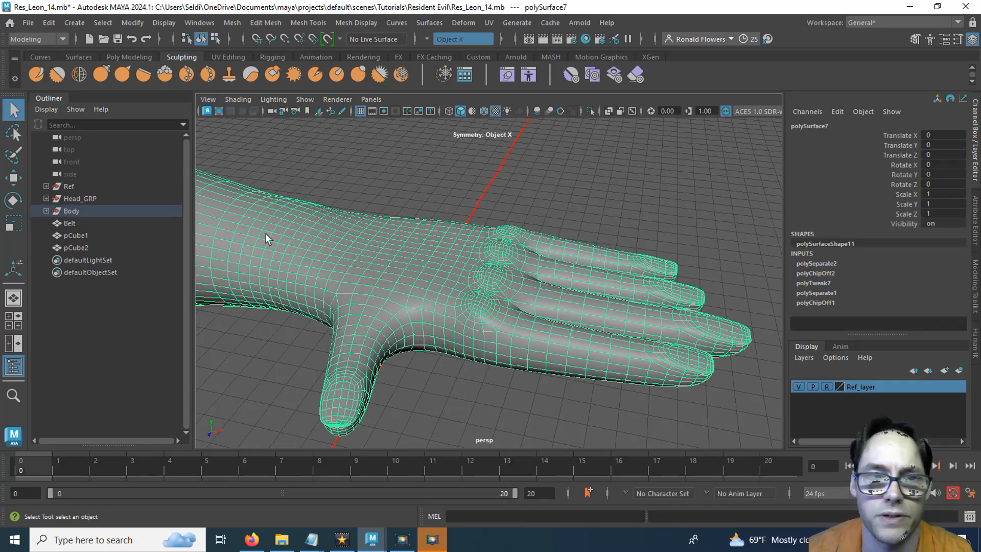
click(46, 210)
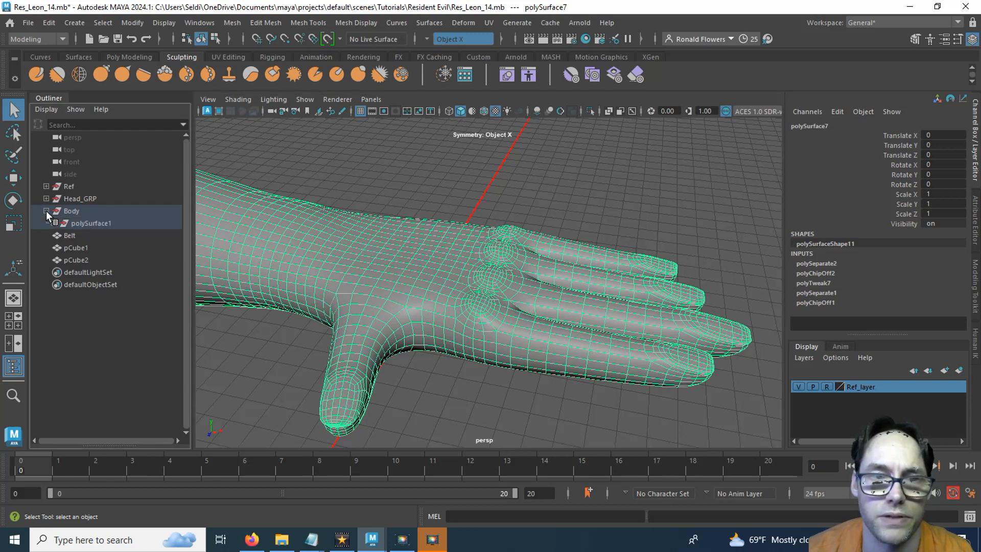
click(53, 222)
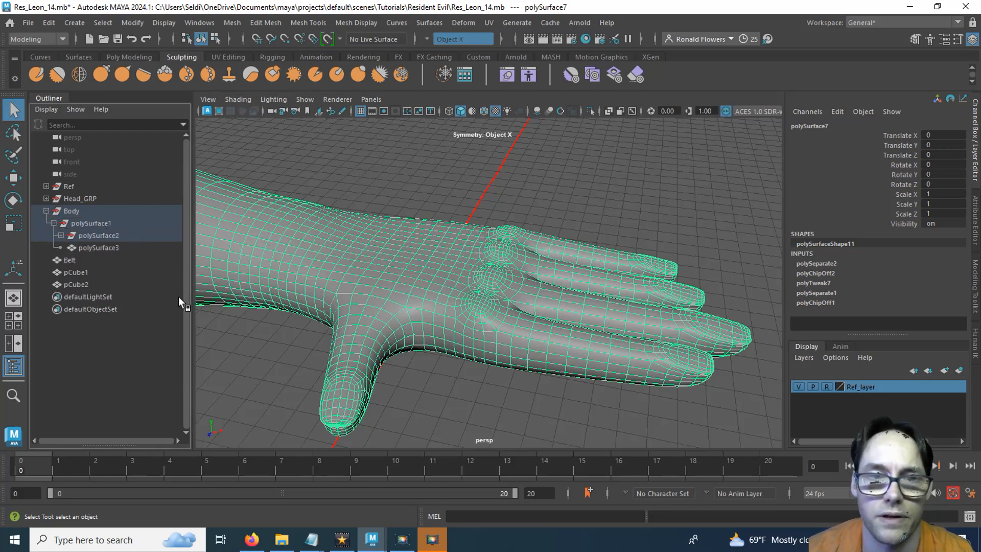
click(99, 247)
click(416, 297)
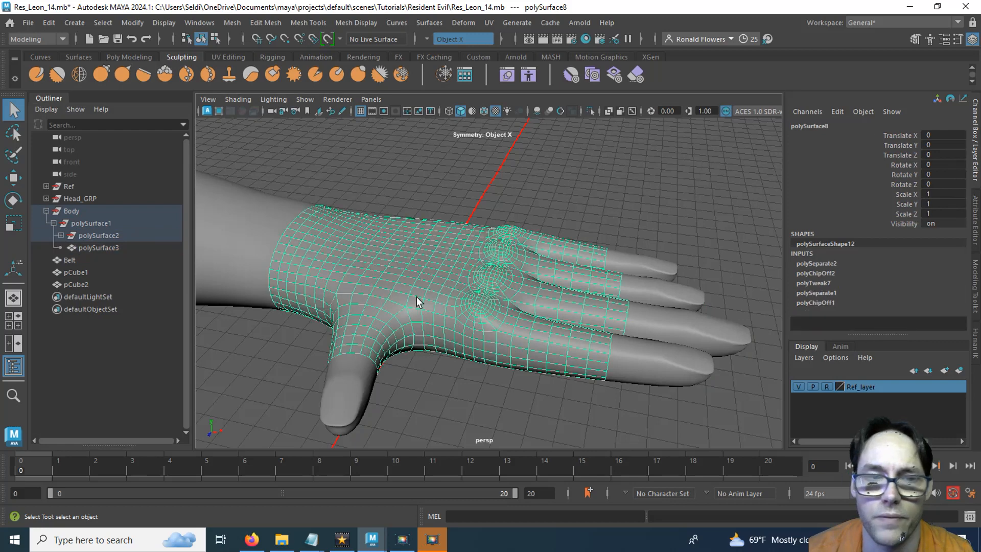
click(800, 126)
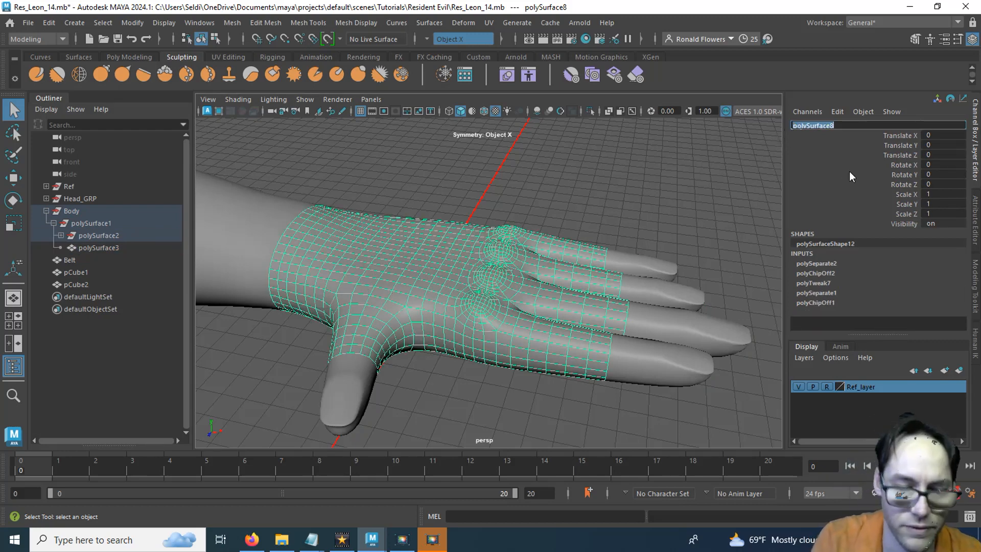
text(Glove)
key(Return)
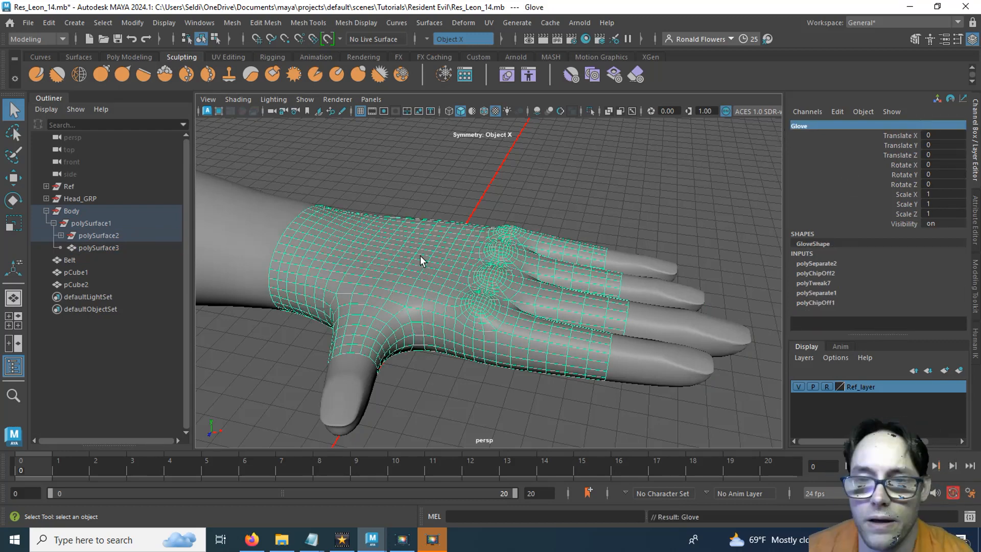
Select the border edges of the glove's finger, thumb and wrist openings, and invert the selection to all its other edges
alt+drag(479, 311, 444, 347)
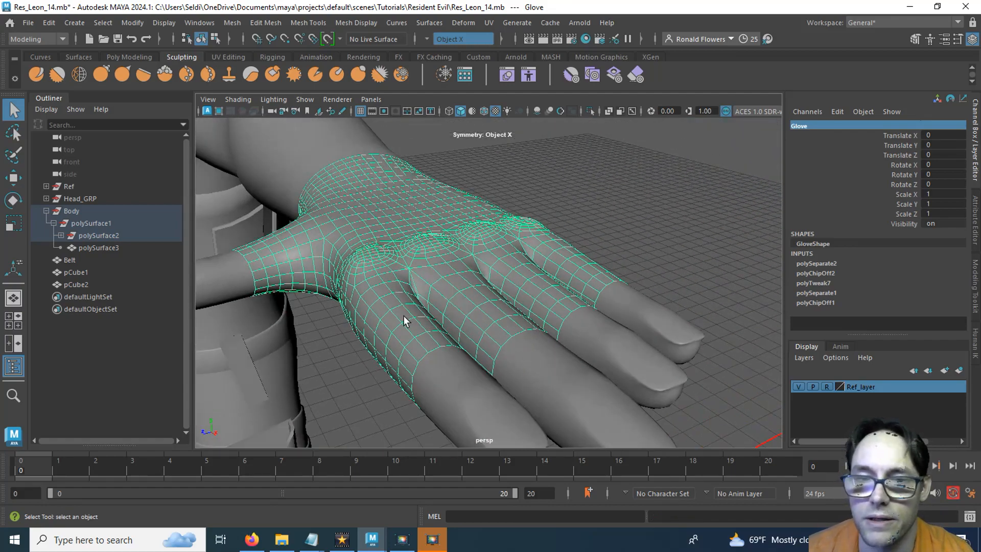
alt+drag(403, 315, 444, 322)
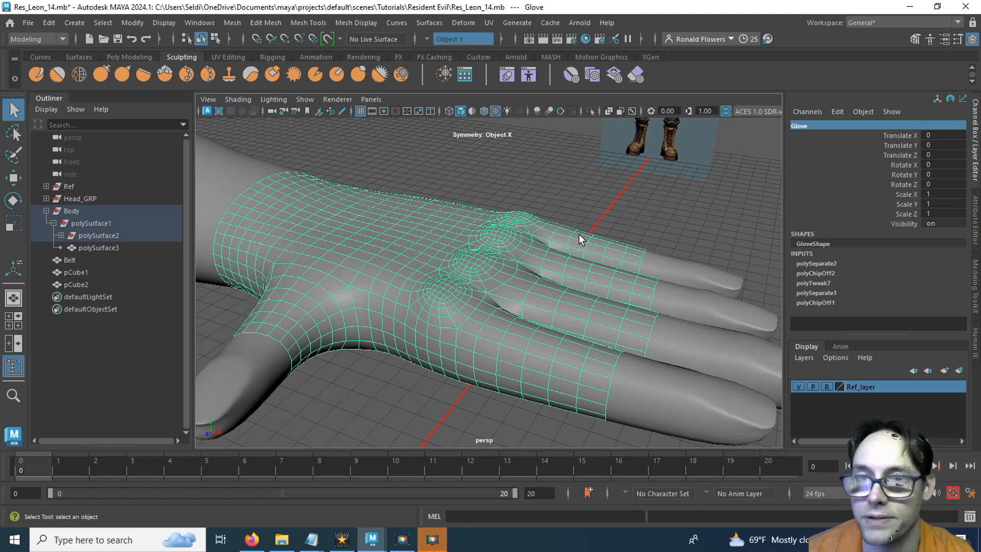
right_drag(578, 234, 582, 153)
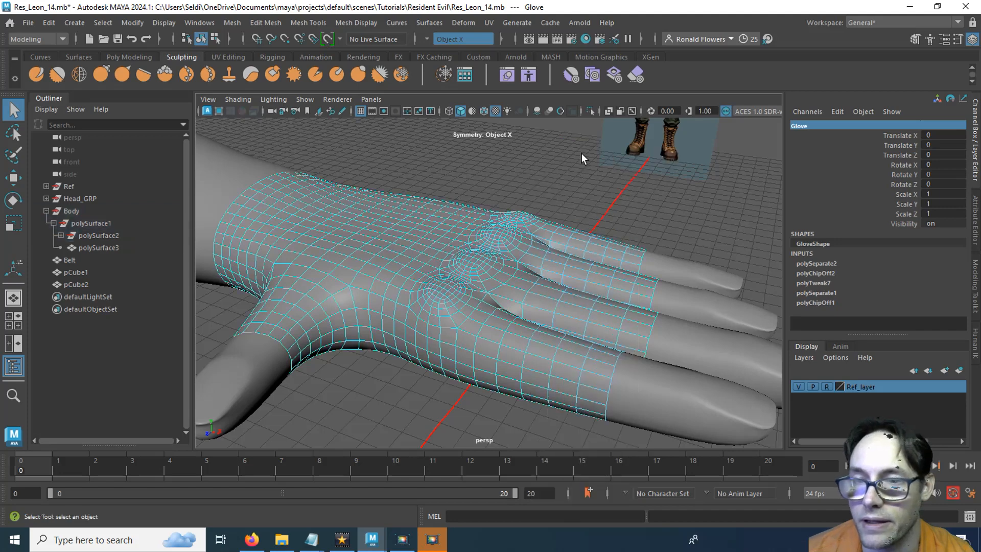
click(648, 334)
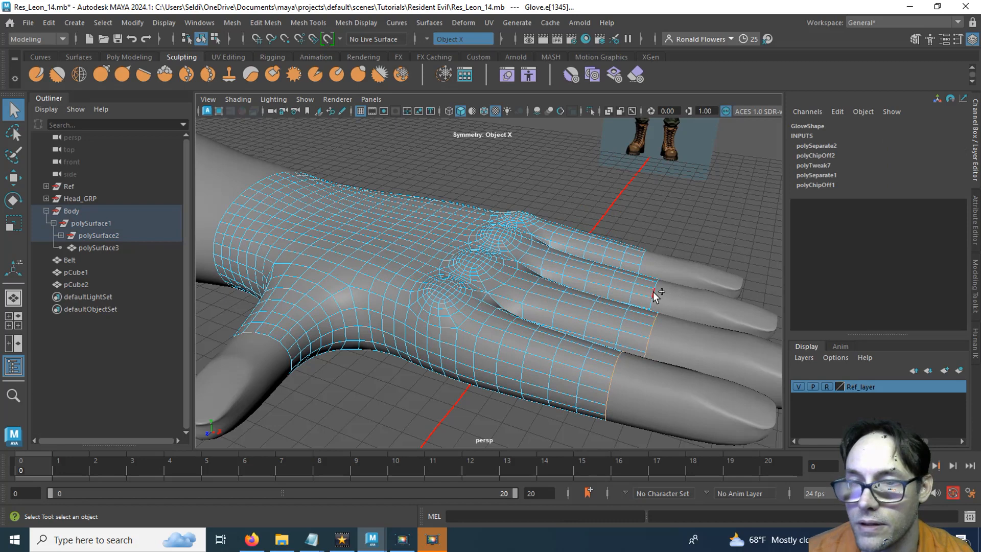
shift+click(642, 256)
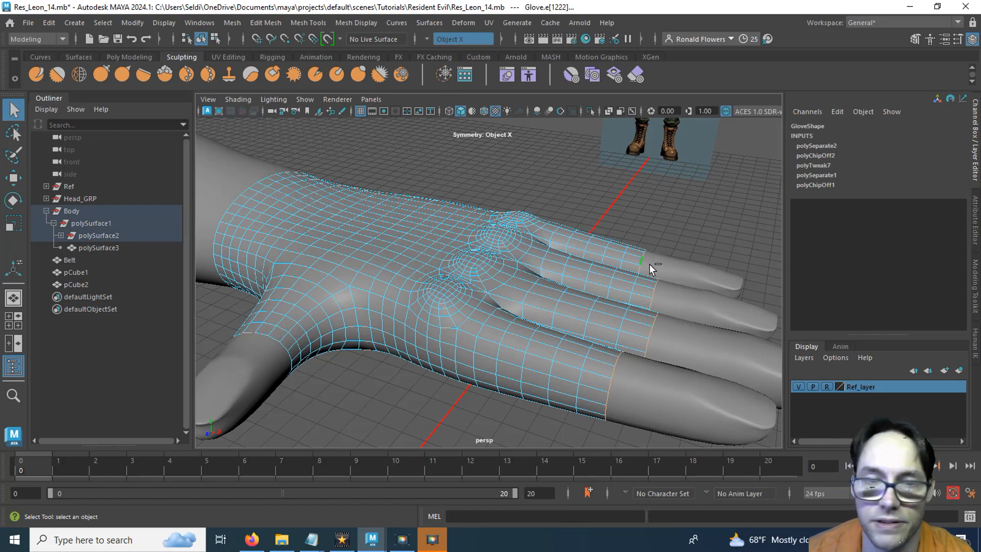
shift+click(268, 336)
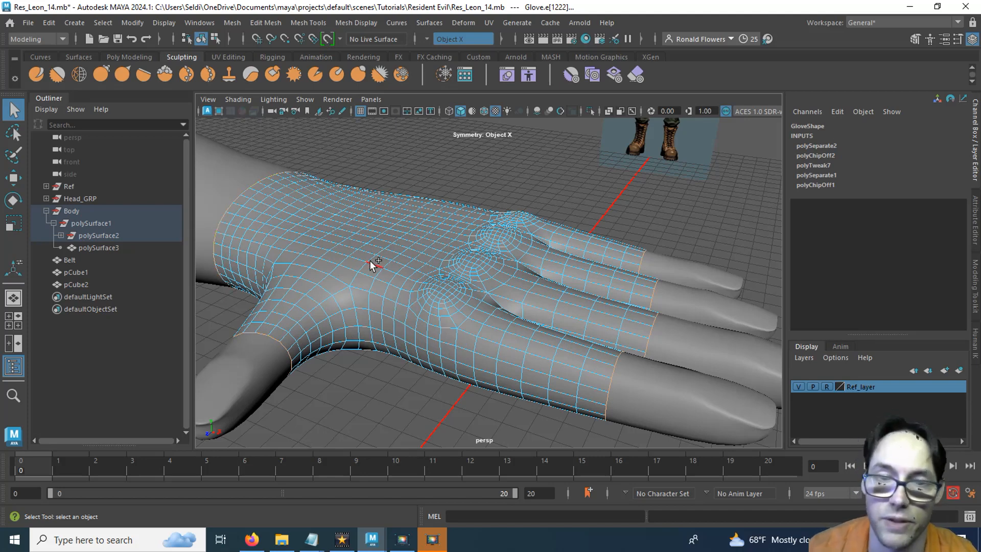
key(ctrl+shift+i)
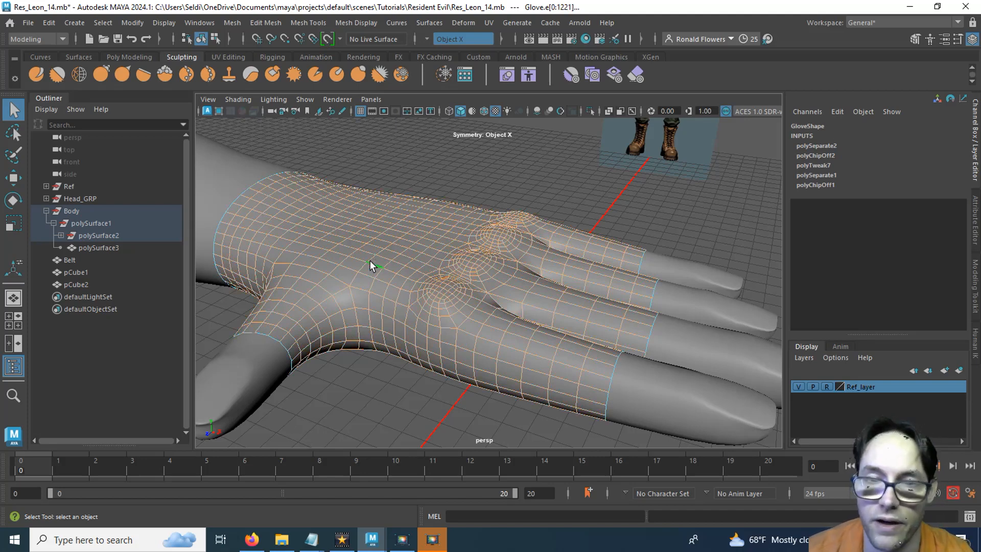
Try scaling the glove's selected edges up uniformly, check the fit around the hand, and undo the scaling
key(r)
drag(411, 295, 434, 279)
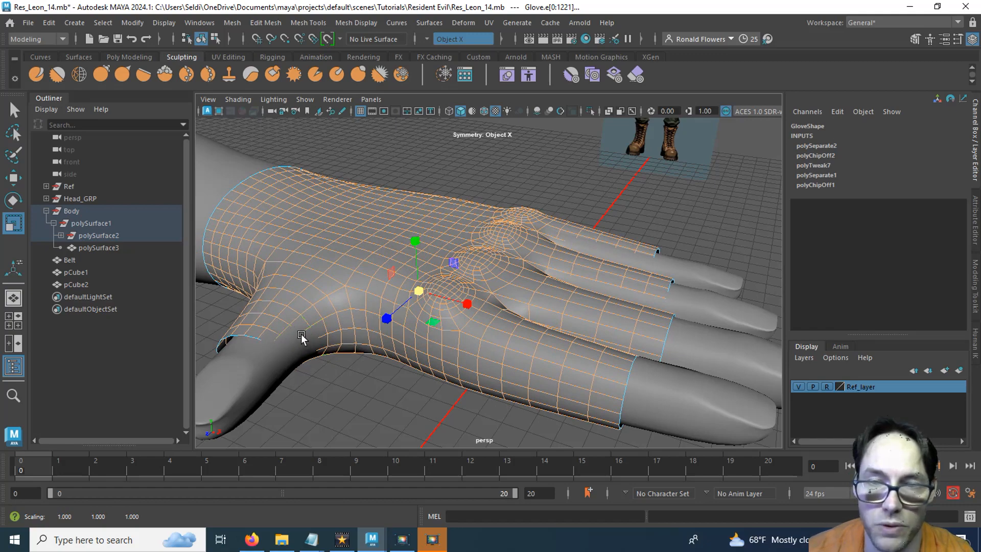
mouse_move(298, 346)
alt+mouse_down()
mouse_move(333, 351)
mouse_move(301, 355)
alt+mouse_up()
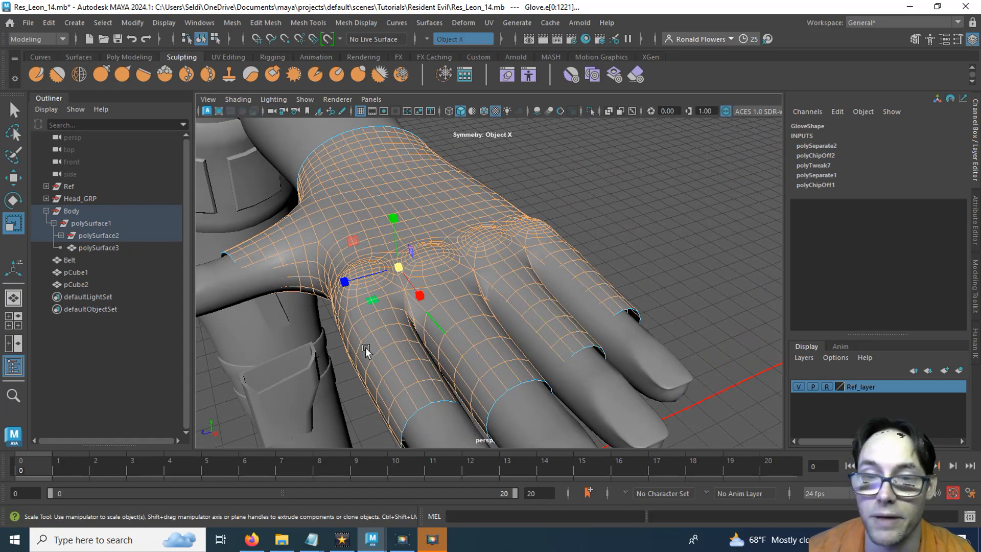
alt+drag(368, 352, 412, 399)
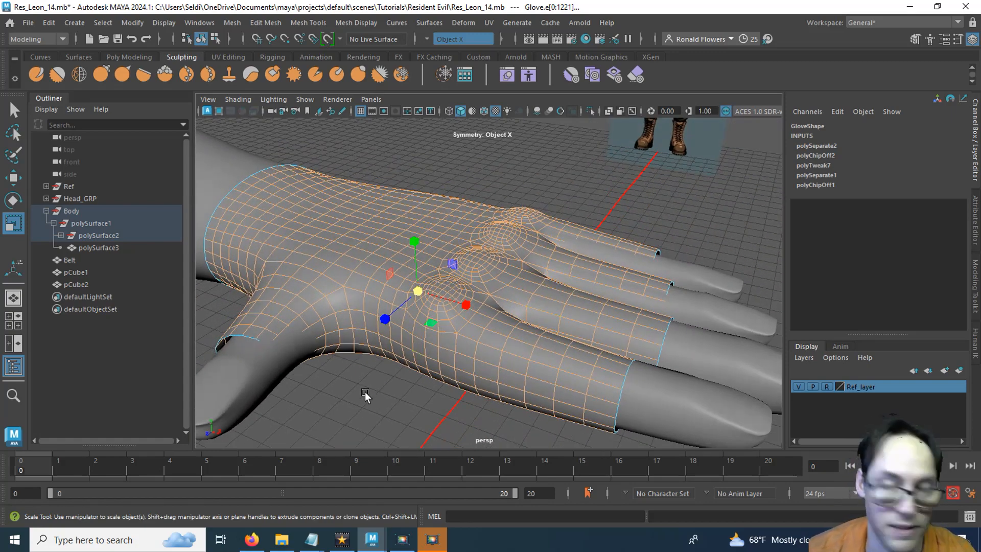
key(ctrl+z)
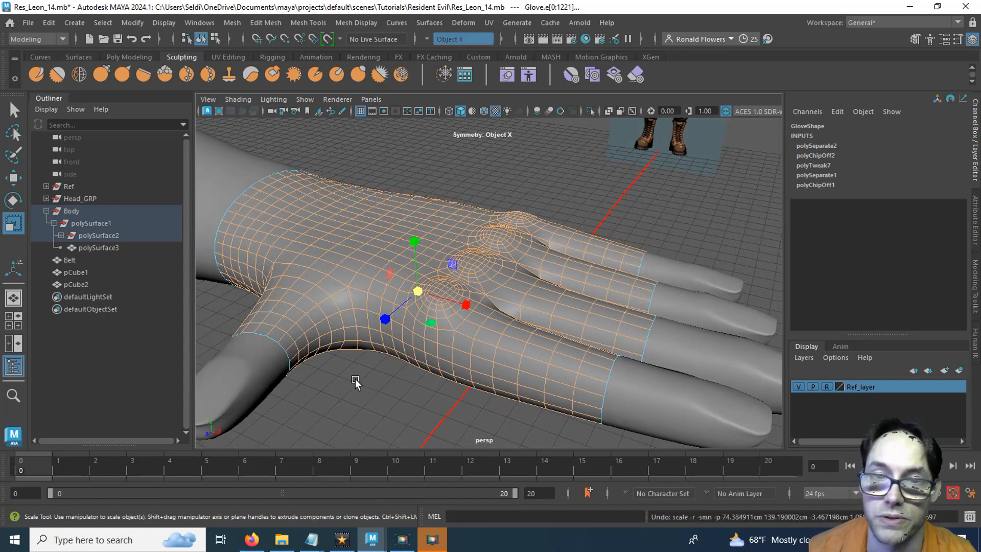
Try scaling all of the glove's faces up uniformly, and undo the scaling
right_drag(364, 395, 357, 211)
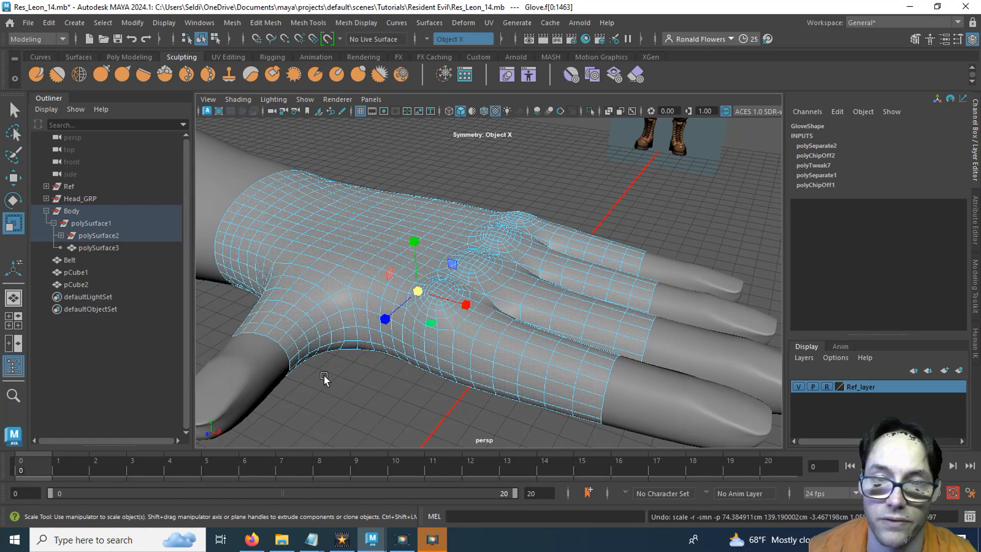
drag(417, 291, 430, 287)
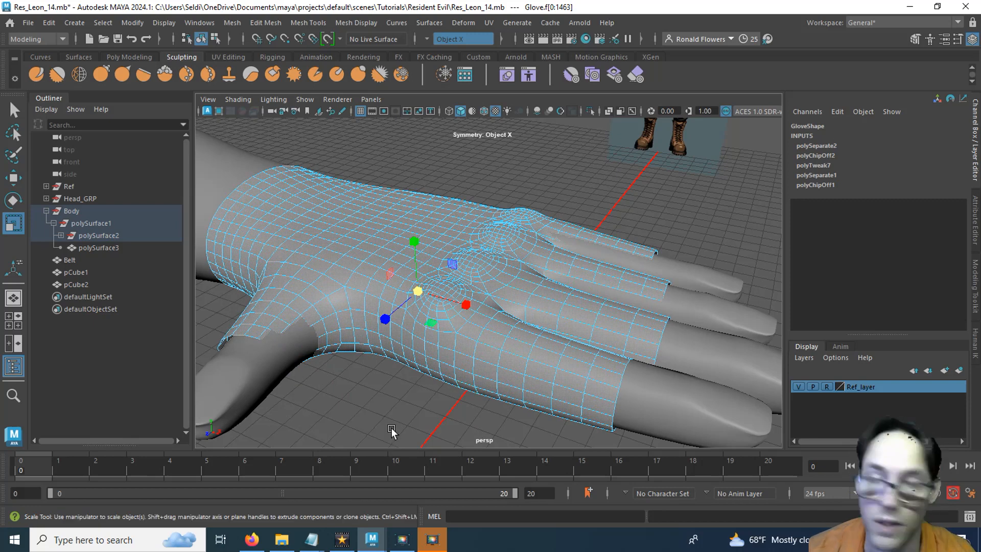
key(ctrl+z)
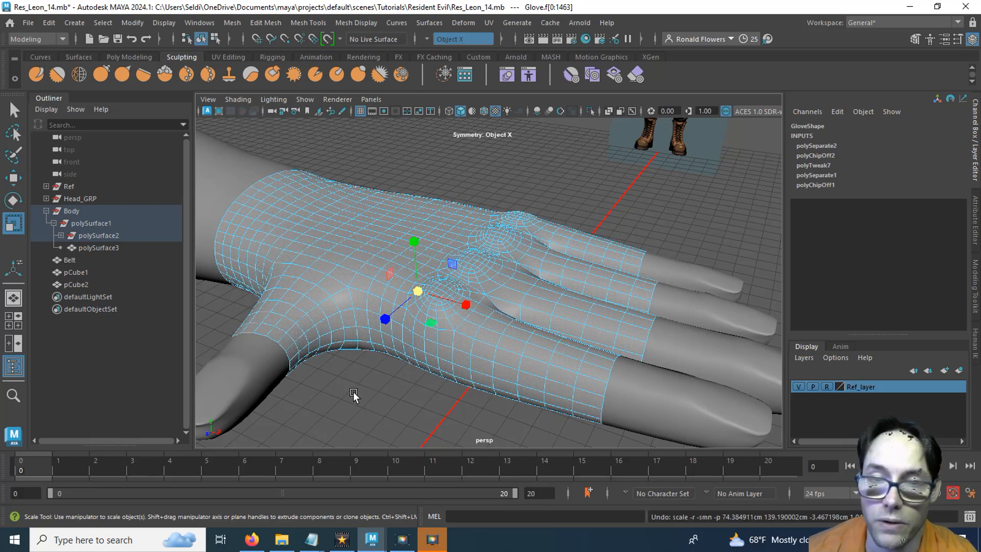
Return the glove to object mode and extrude the whole mesh outwards with a Local Translate Z of about 0.35
right_drag(330, 178, 390, 160)
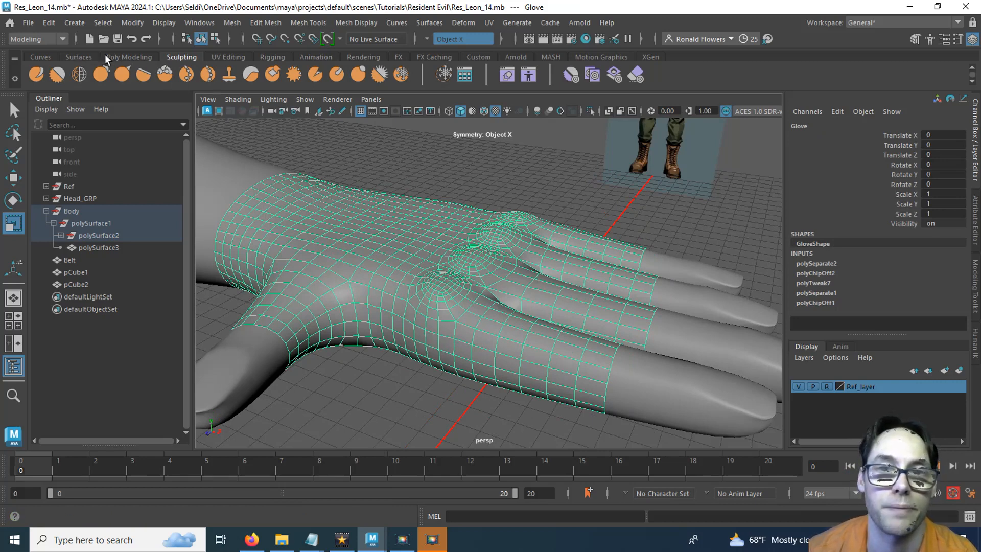
click(122, 58)
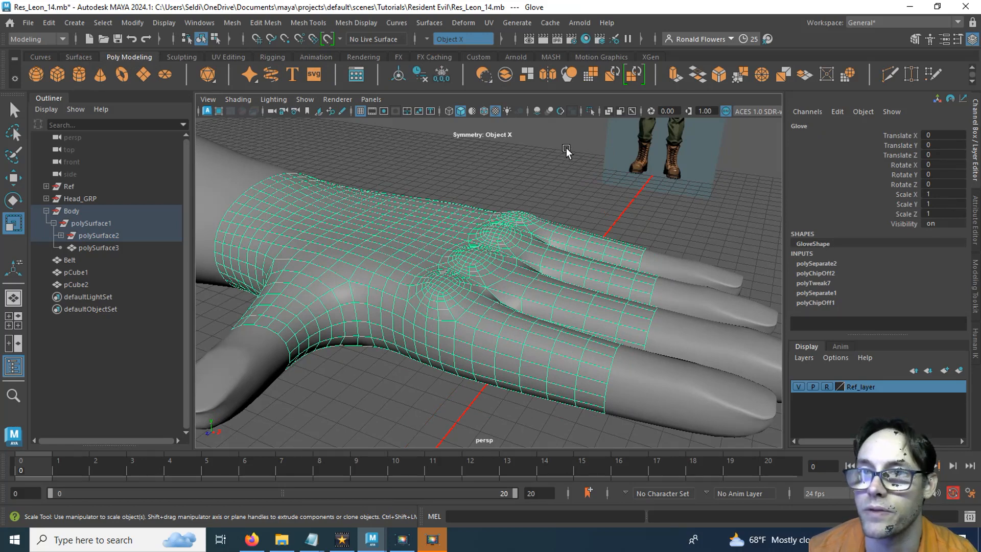
click(673, 77)
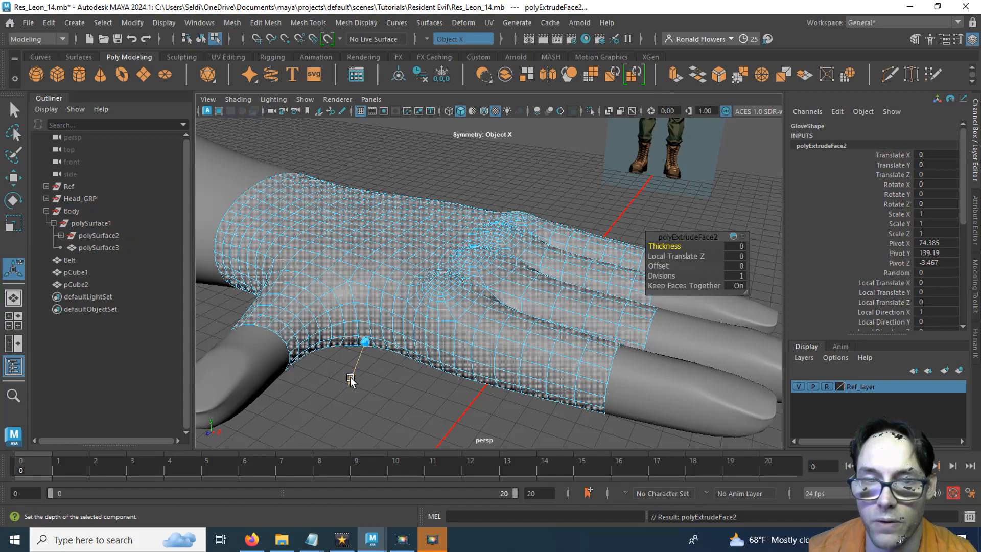
drag(351, 378, 351, 373)
alt+drag(474, 314, 524, 323)
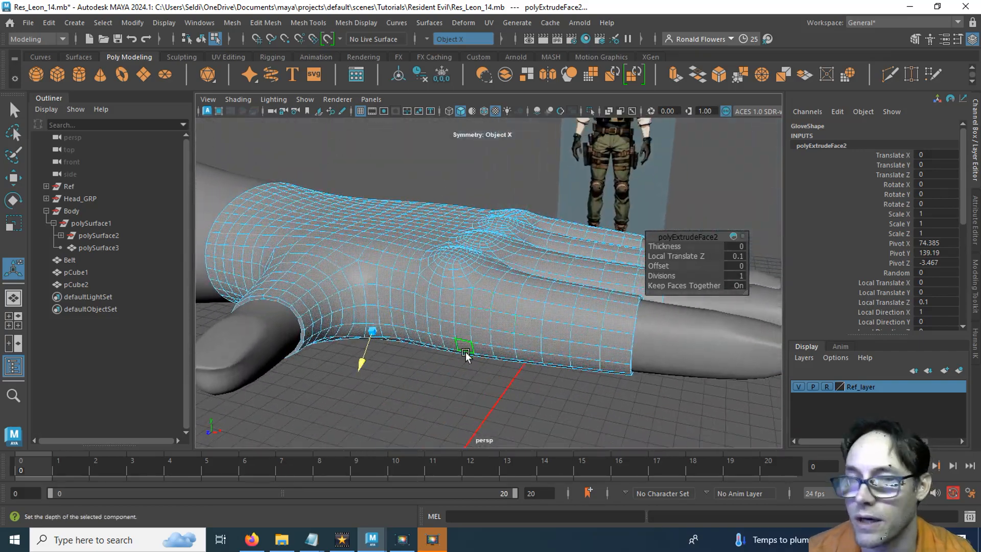
alt+drag(450, 332, 368, 377)
drag(315, 361, 309, 367)
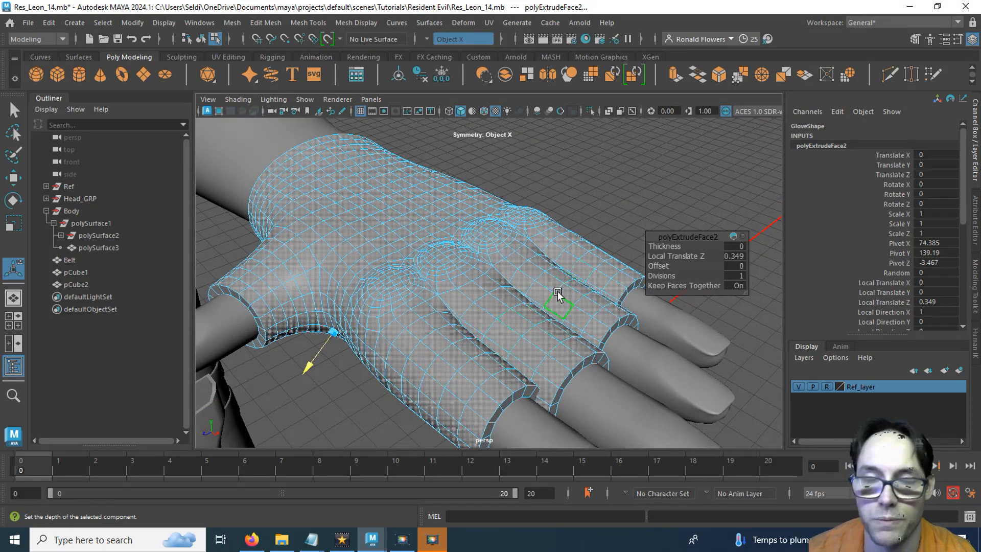
Set the glove extrusion's Local Translate Z to 0.05
alt+drag(509, 337, 466, 357)
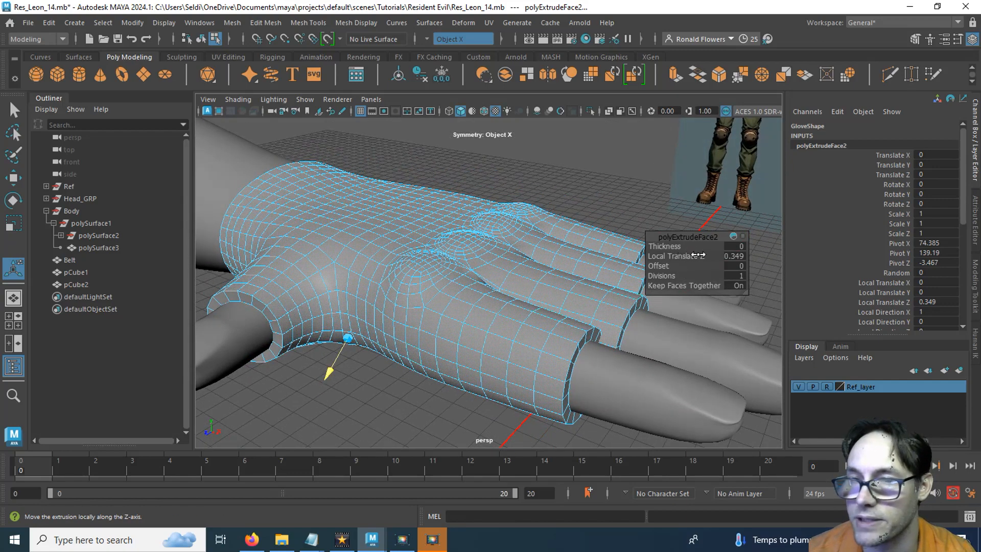
click(734, 256)
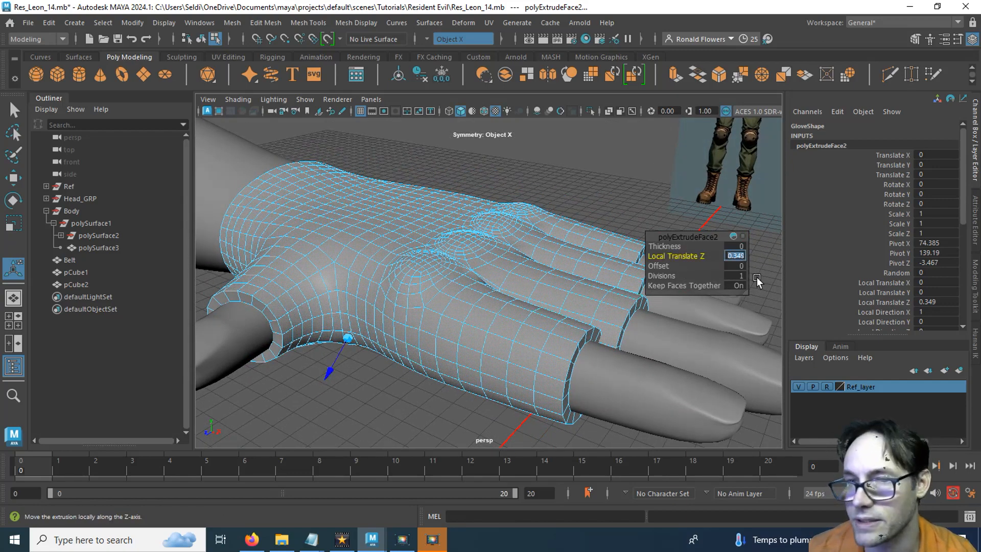
key(Return)
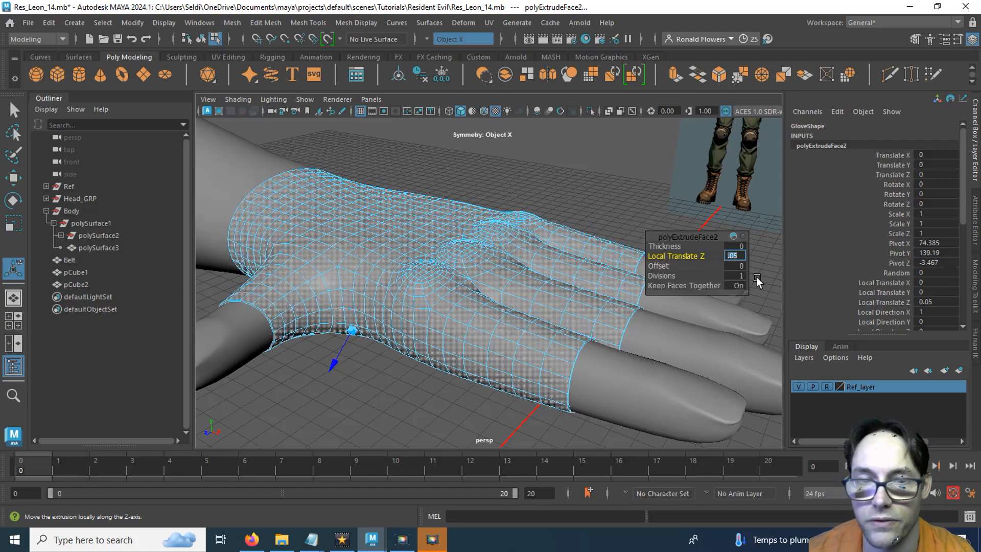
Check the extruded glove's fit around the fingers, return to object mode and hide the hand mesh beneath it
alt+drag(506, 361, 432, 276)
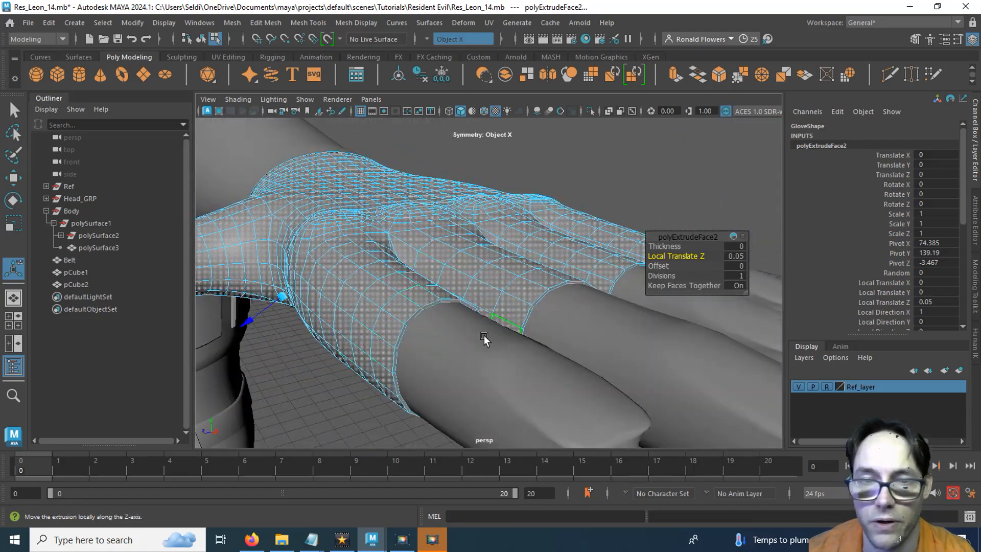
alt+drag(531, 305, 587, 294)
alt+middle_drag(410, 289, 427, 315)
scroll(436, 295, down, 5)
alt+drag(387, 279, 269, 290)
right_click(270, 290)
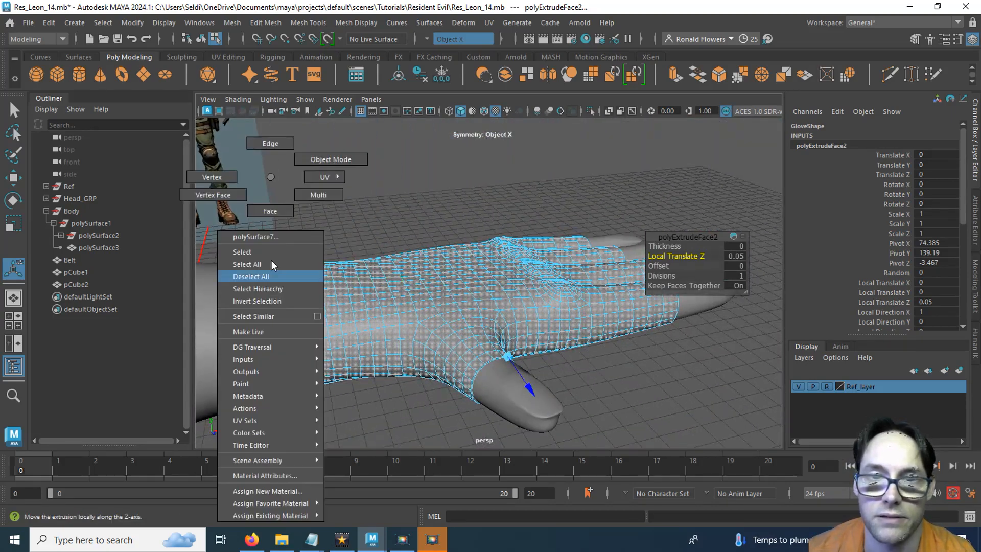
click(303, 158)
click(252, 315)
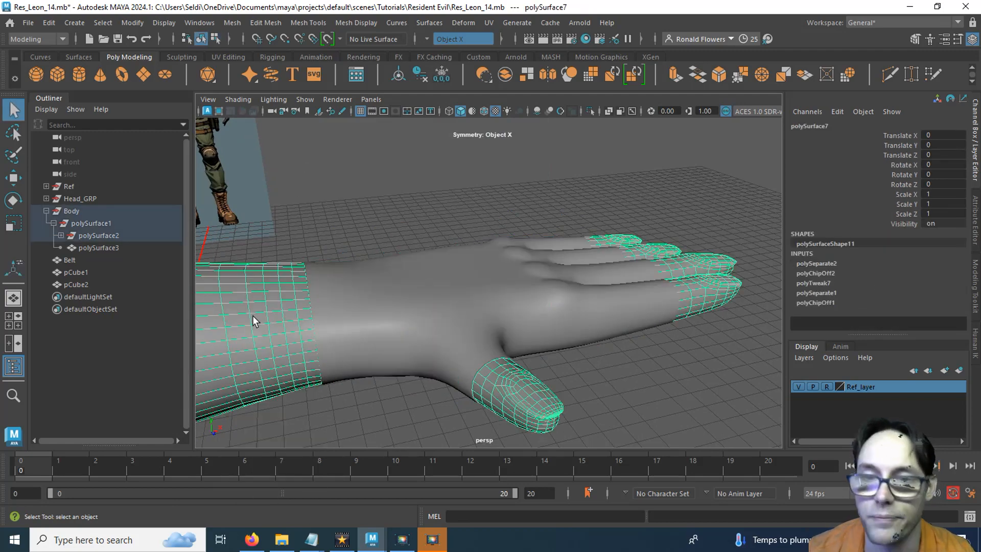
key(ctrl+h)
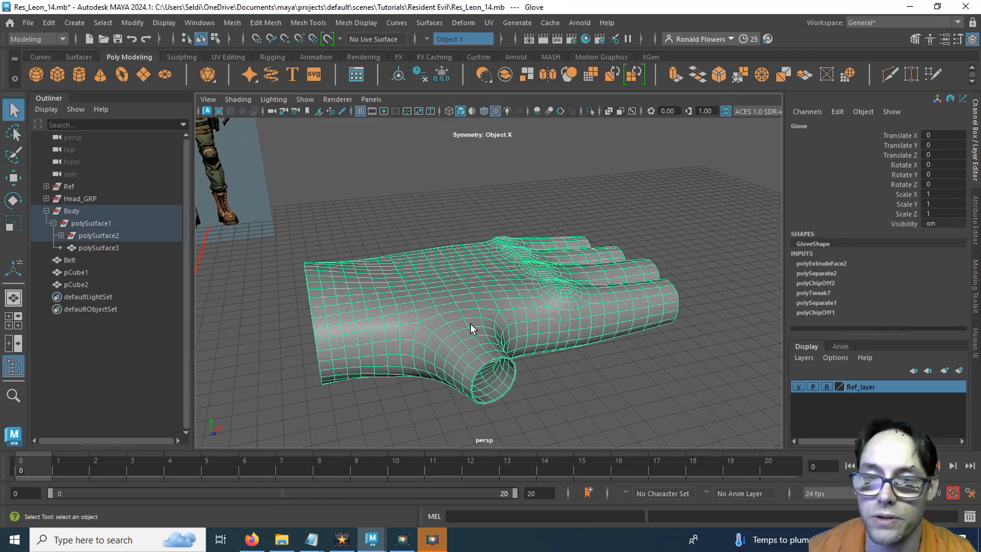
Switch the glove to edge mode and select the inner edge loop around the wrist opening's rim
mouse_move(470, 324)
alt+mouse_down()
mouse_move(421, 347)
mouse_move(473, 336)
mouse_move(465, 352)
mouse_move(534, 303)
mouse_move(476, 324)
alt+mouse_up()
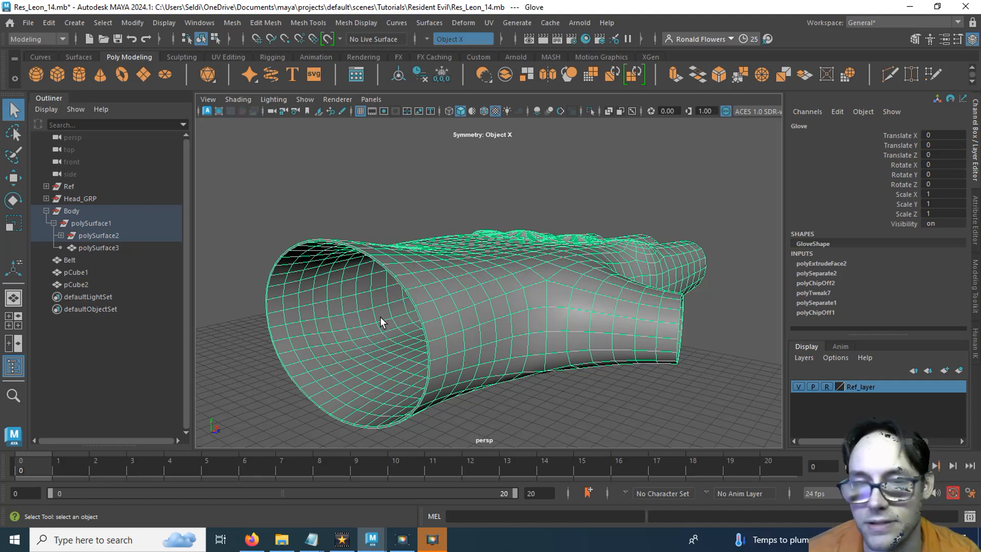
right_drag(385, 307, 392, 142)
scroll(388, 360, up, 3)
alt+middle_drag(370, 363, 422, 225)
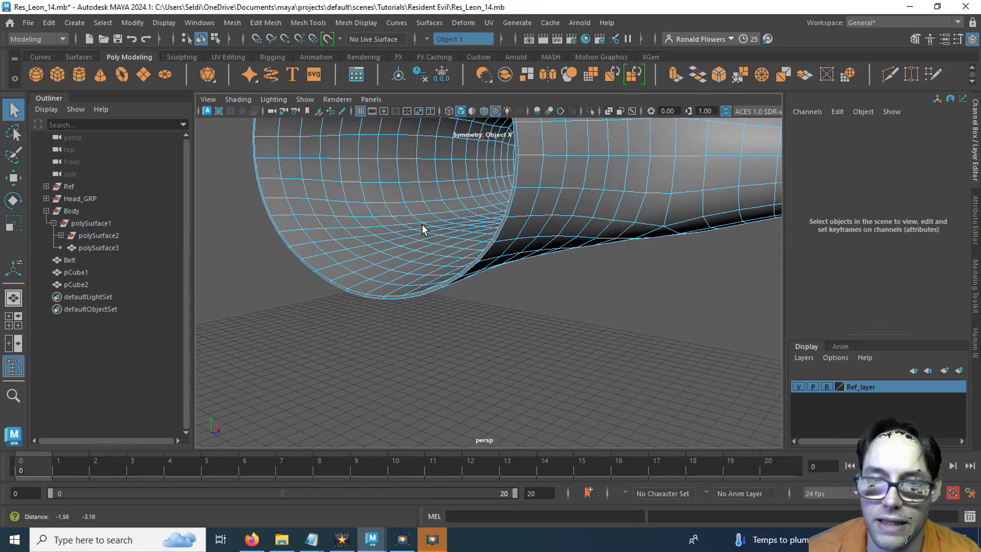
scroll(377, 299, up, 4)
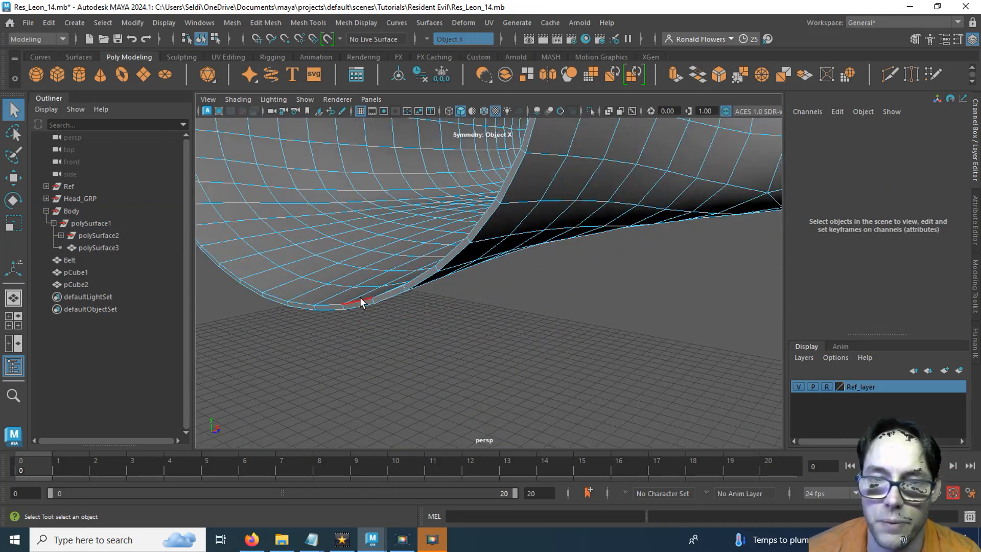
click(360, 301)
scroll(450, 315, down, 5)
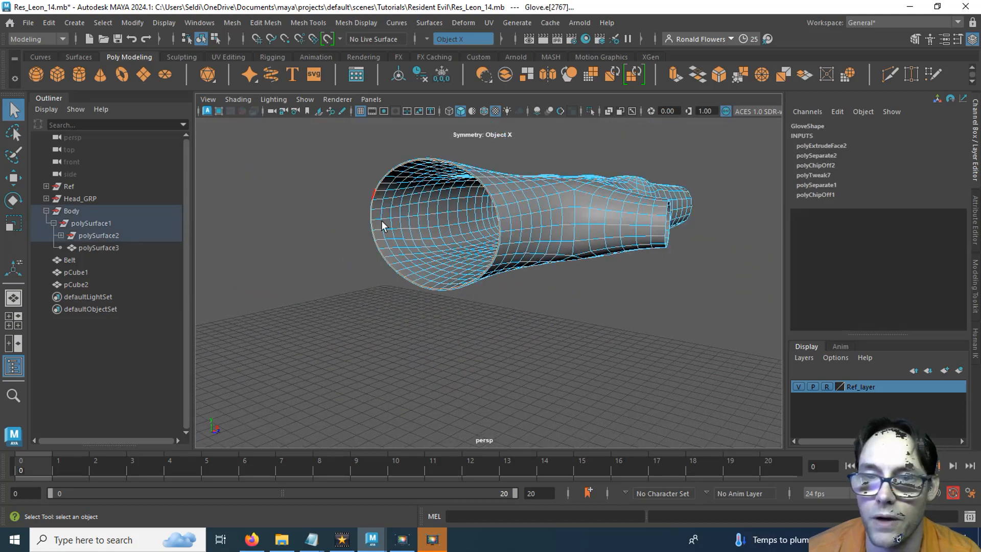
Add the inner edge loop around the thumb opening's rim to the selection
alt+drag(381, 219, 499, 338)
scroll(499, 337, up, 5)
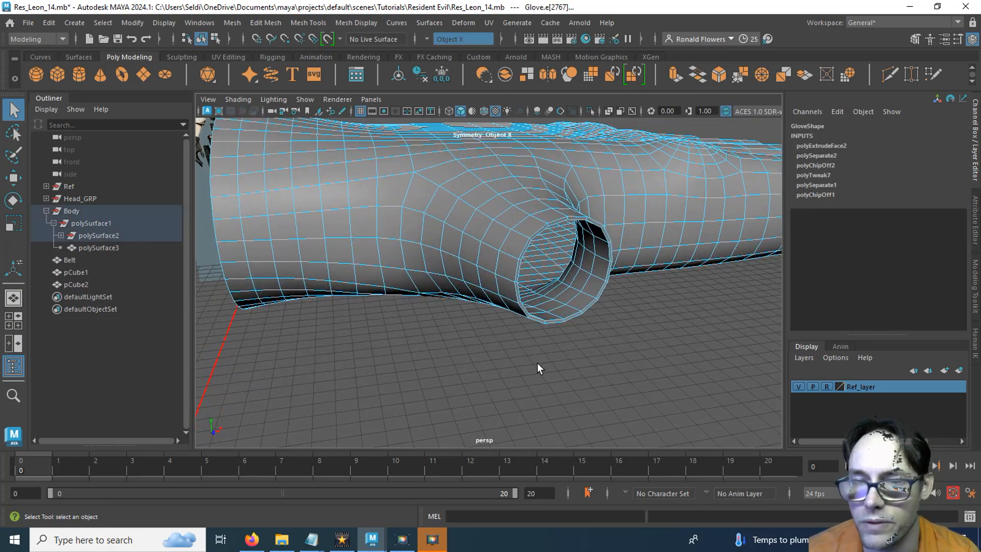
scroll(538, 363, up, 3)
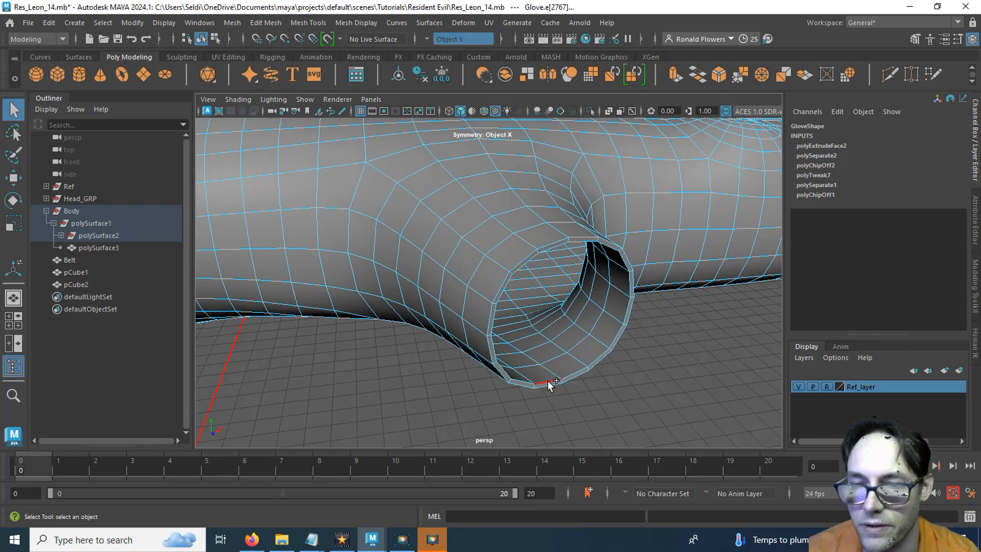
click(548, 381)
scroll(547, 379, down, 8)
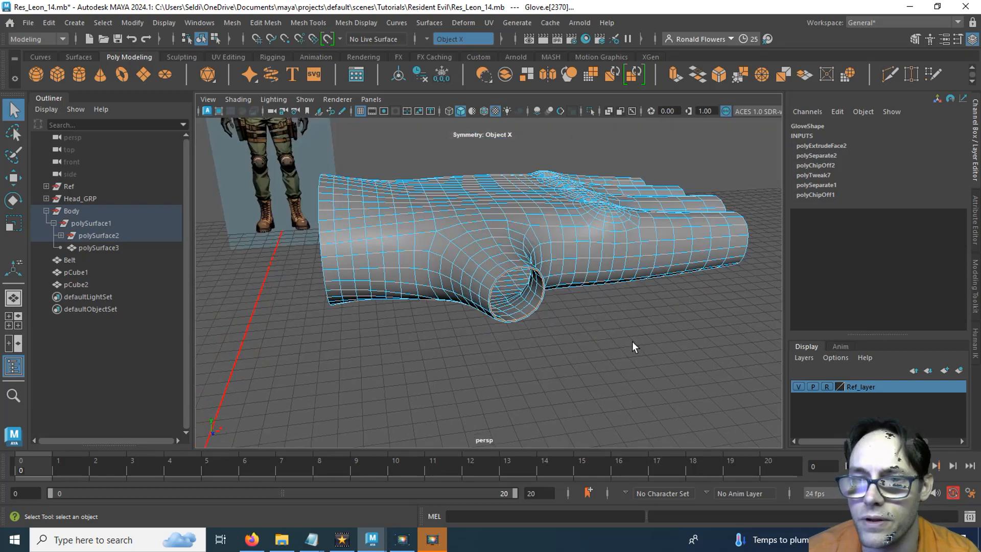
Add the inner rim edge loops of all four finger openings to the selection
alt+drag(633, 341, 526, 344)
scroll(519, 352, up, 5)
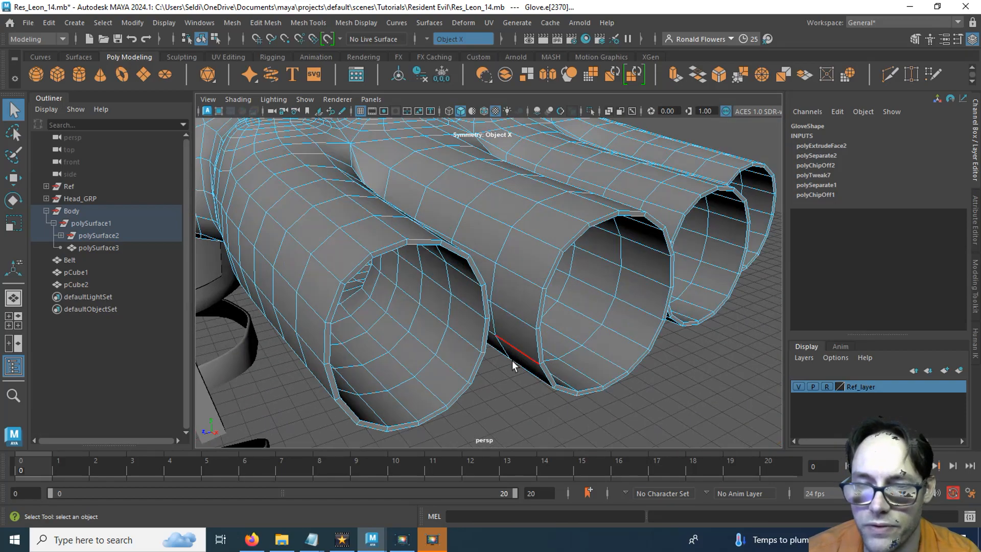
click(434, 407)
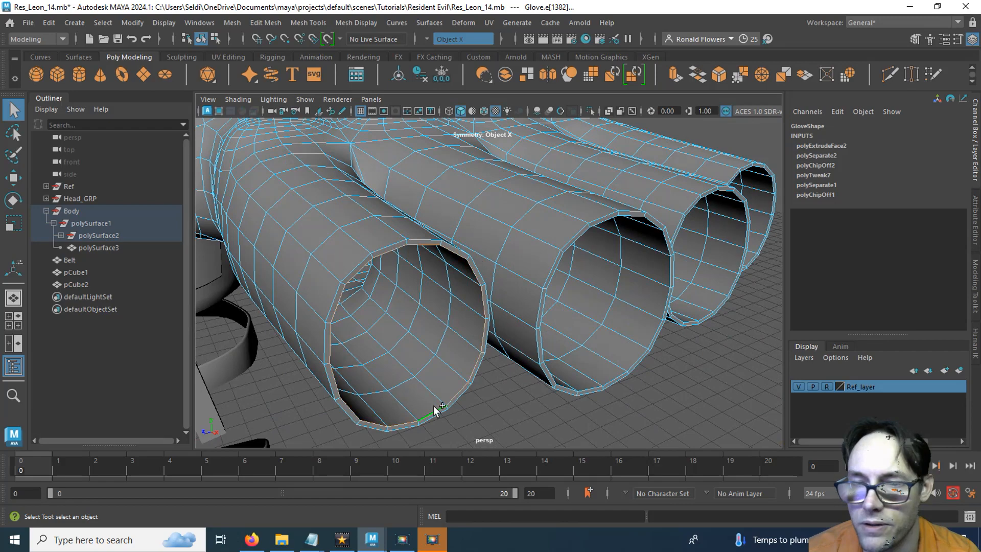
shift+click(588, 390)
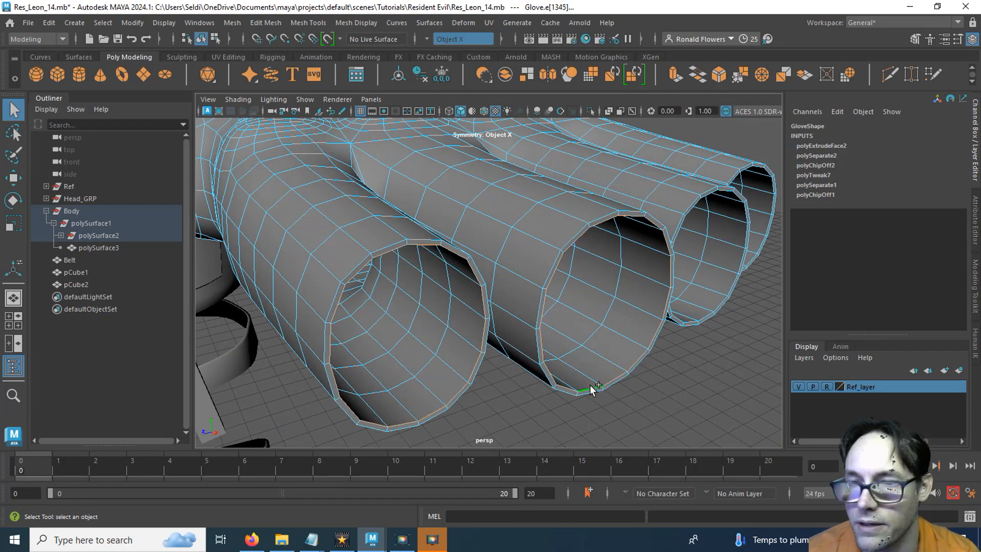
shift+click(704, 315)
alt+drag(708, 344, 659, 346)
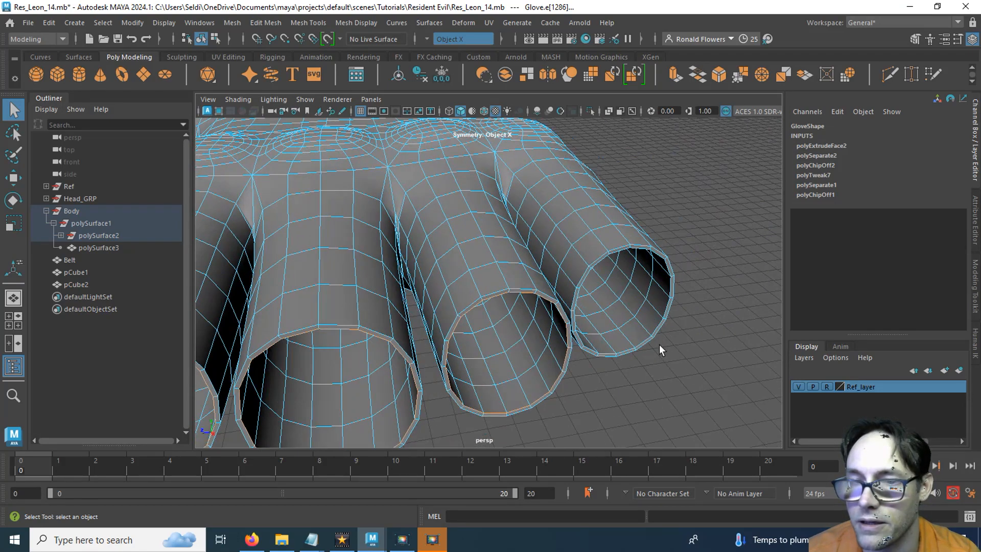
shift+click(625, 346)
Detach the selected rim edges, return the glove to object mode and separate the mesh into its individual shells
alt+drag(556, 399, 510, 392)
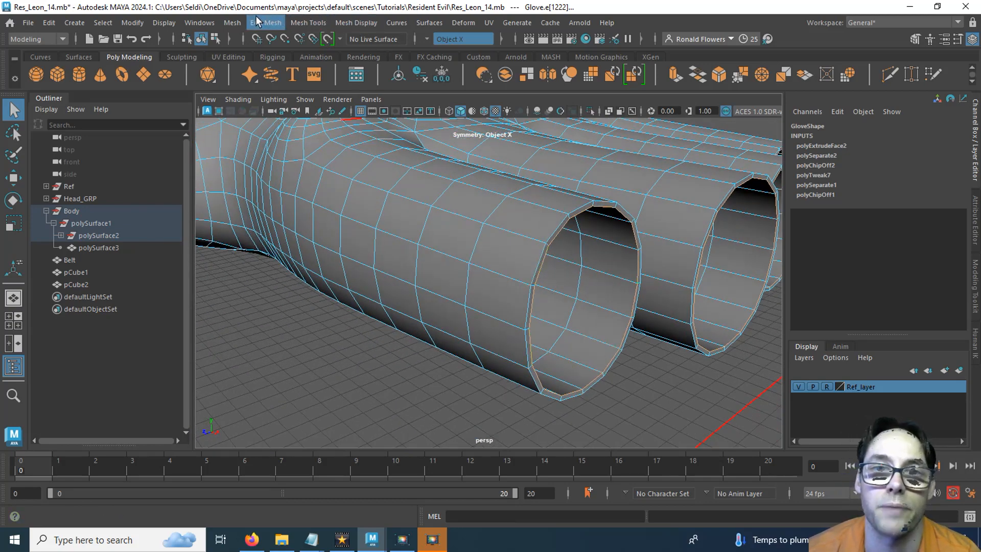
click(259, 22)
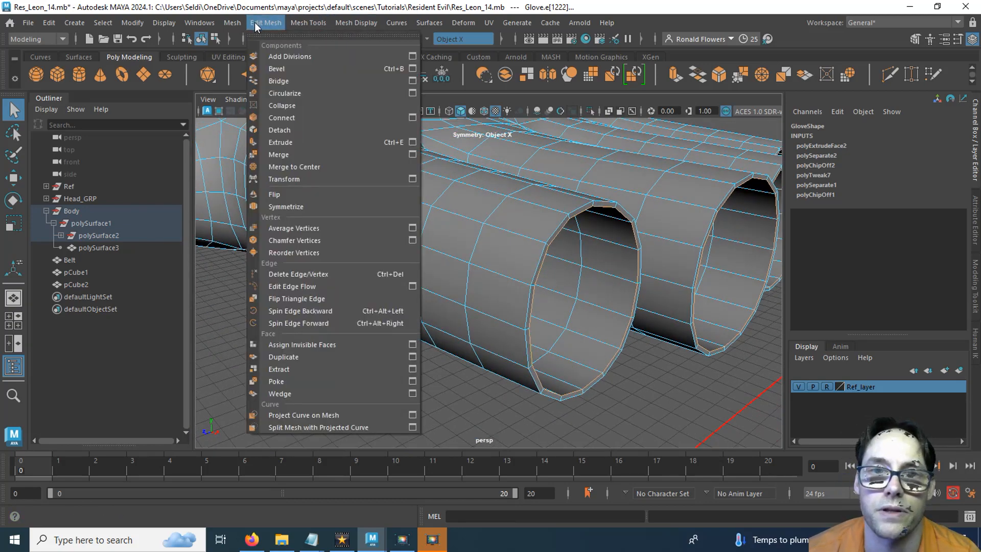
click(294, 128)
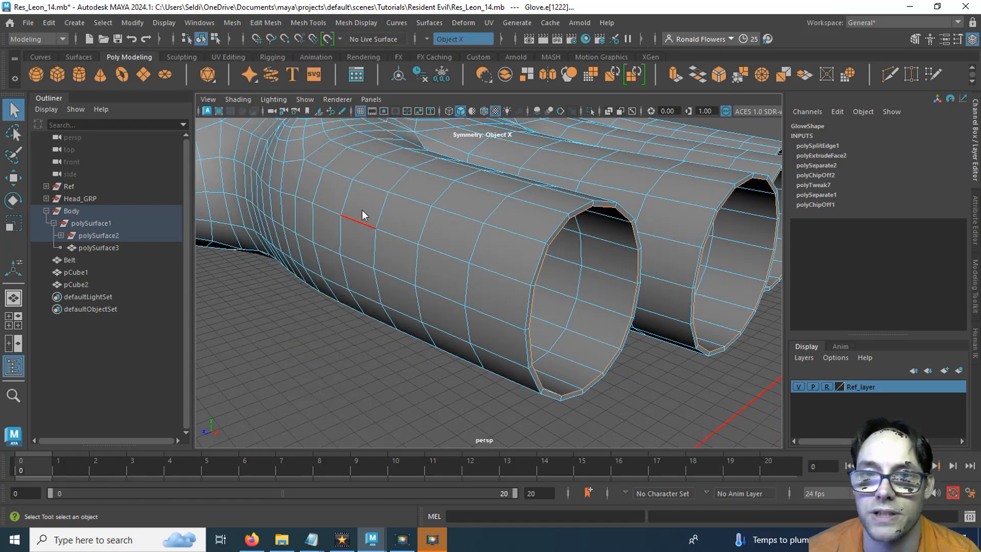
right_drag(362, 210, 382, 160)
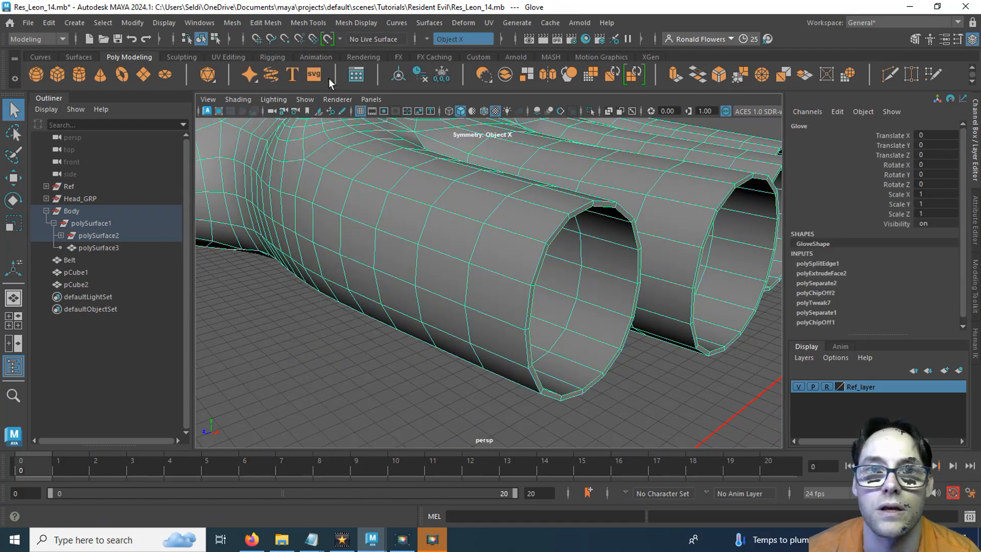
click(233, 23)
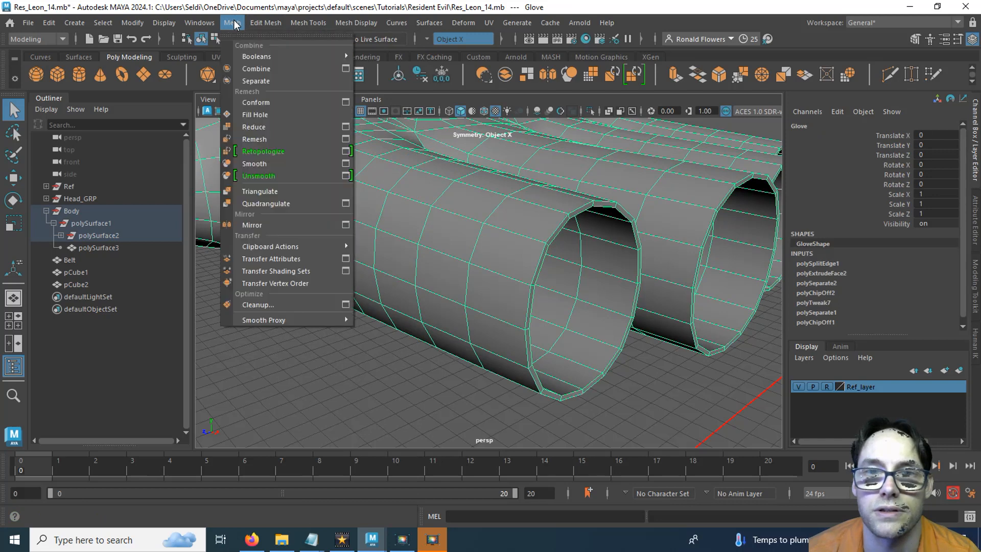
click(247, 79)
Select the glove's separated inner shell and delete it, leaving the outer shell
click(411, 382)
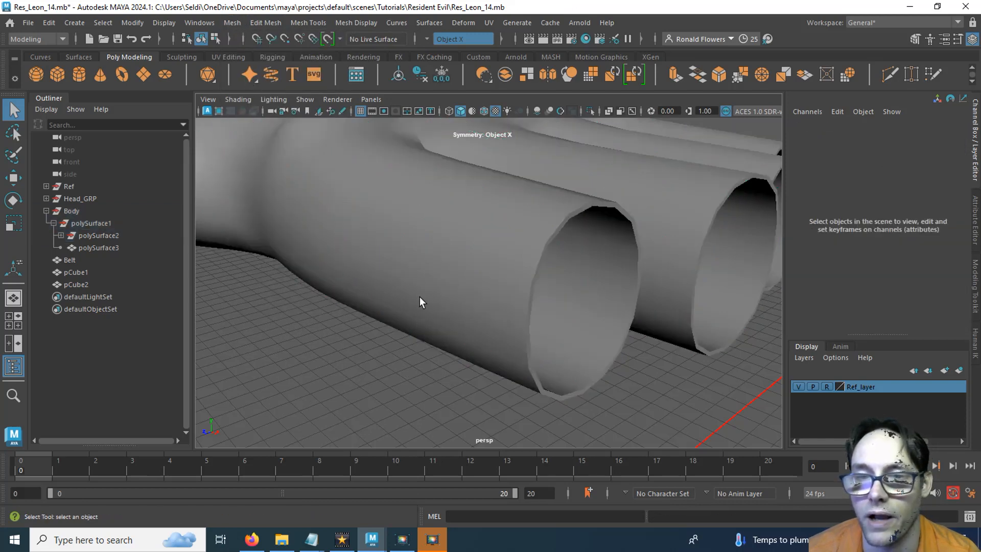
click(419, 298)
click(564, 300)
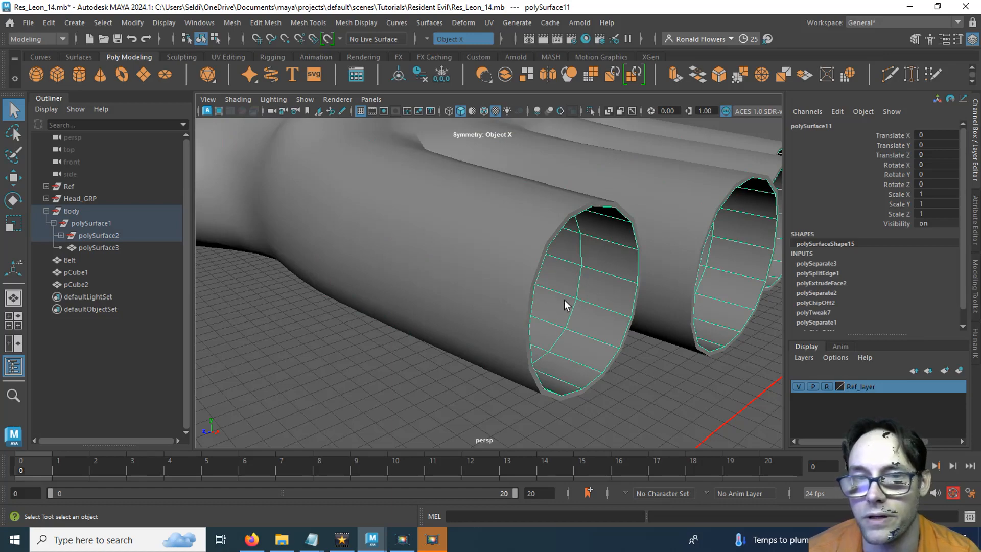
alt+drag(564, 299, 509, 339)
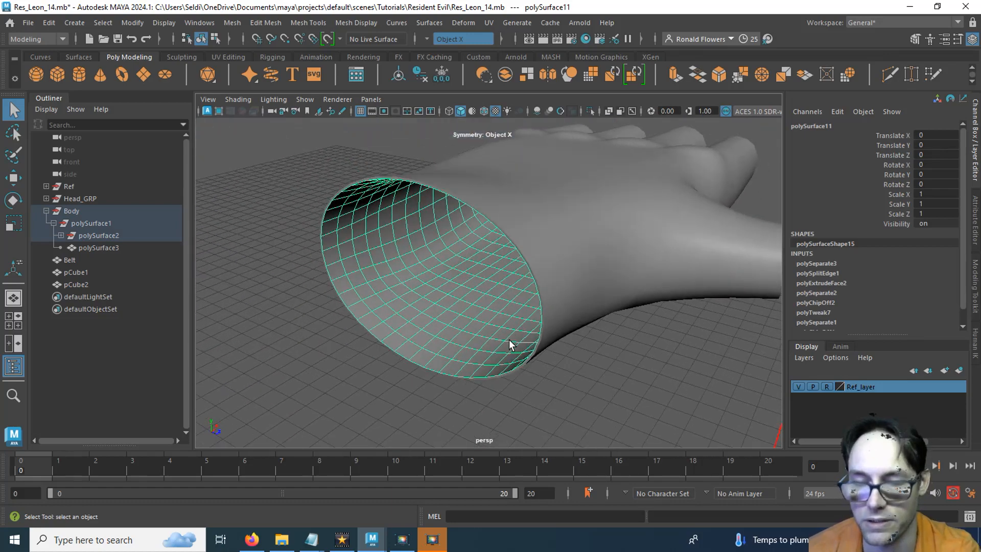
click(494, 388)
Select the outer glove shell, switch it to edge mode and select the outer edge loop of the wrist rim
click(547, 249)
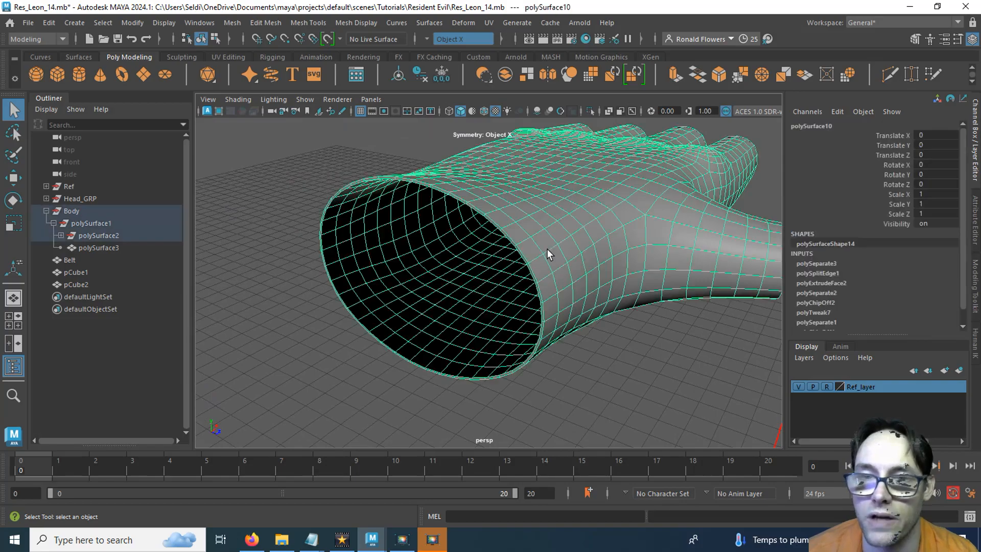
alt+drag(572, 291, 508, 311)
scroll(506, 309, down, 5)
scroll(505, 308, up, 10)
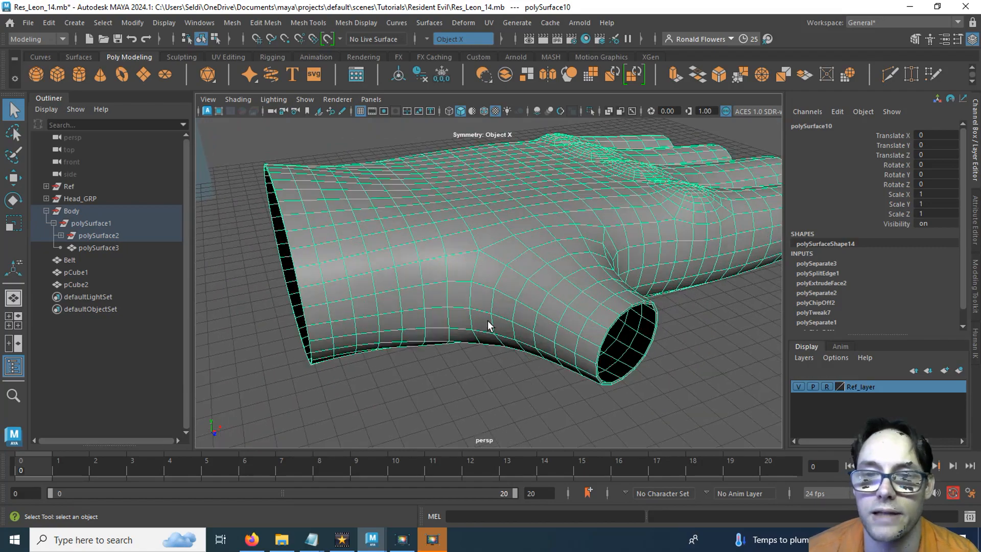
scroll(511, 335, down, 3)
alt+drag(511, 334, 482, 327)
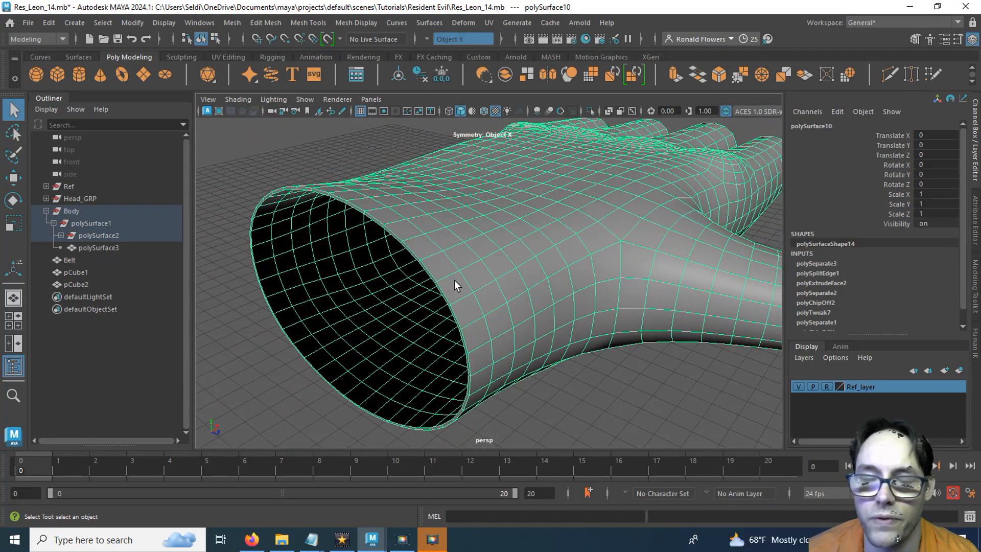
right_click(453, 177)
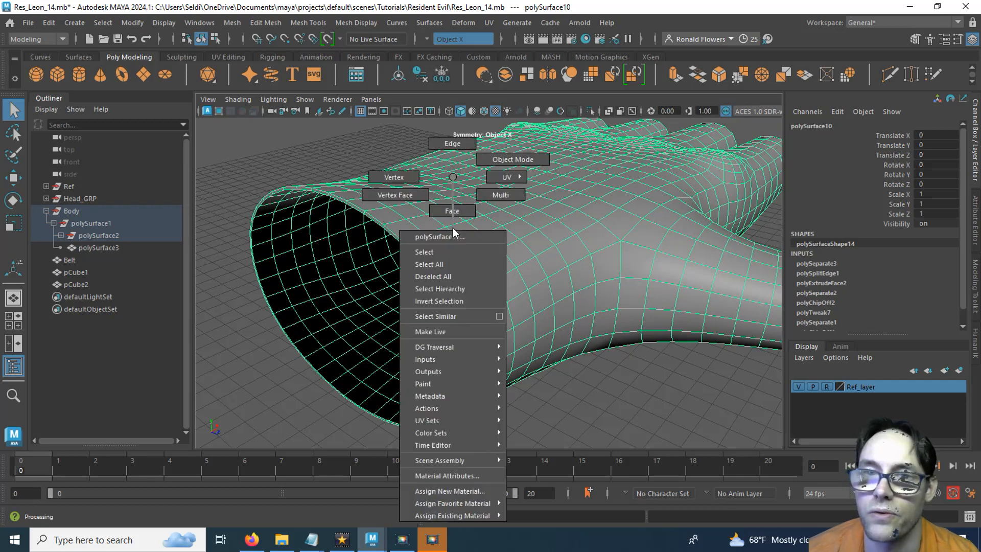
click(453, 144)
scroll(417, 289, up, 4)
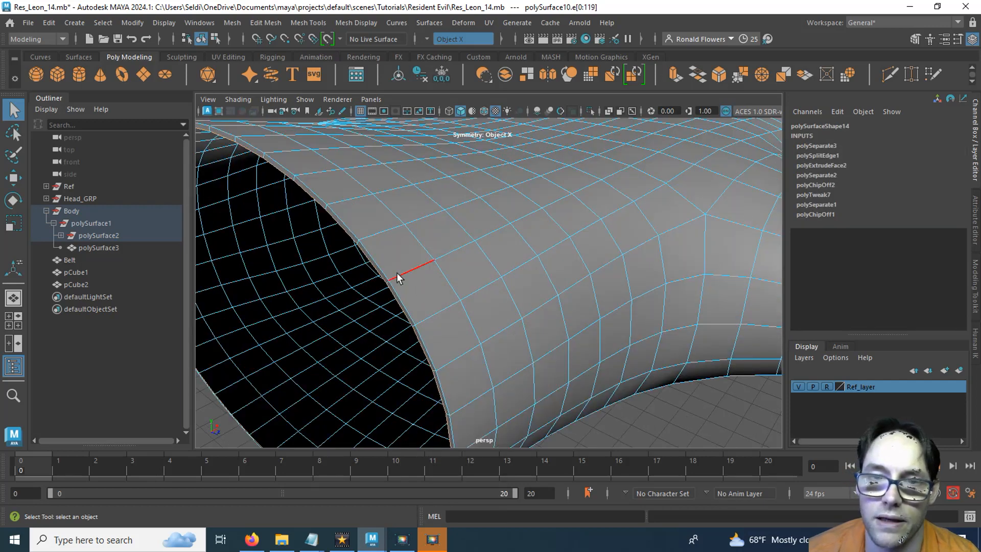
double_click(384, 263)
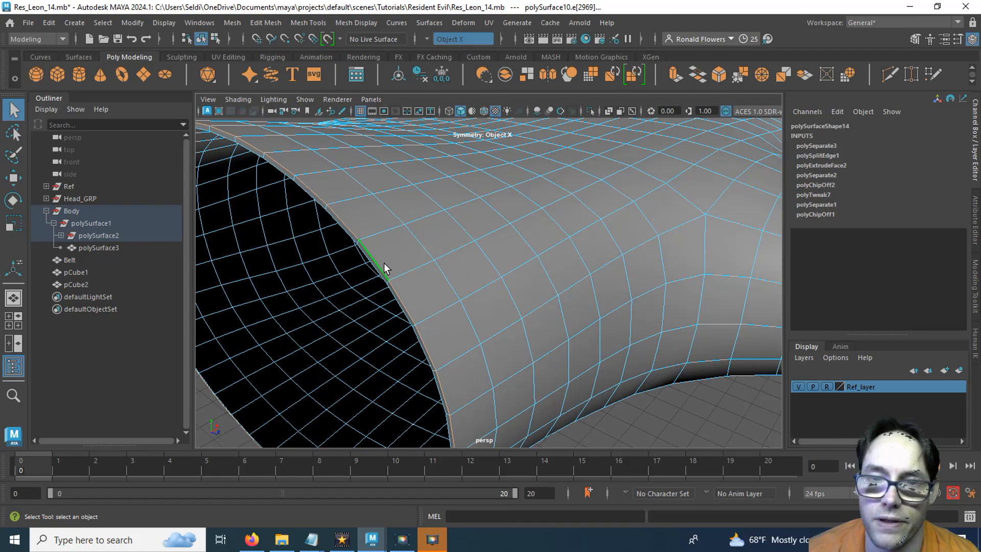
Add the outer edge loop of the thumb opening's rim to the selection
scroll(384, 263, down, 5)
alt+drag(541, 266, 479, 263)
double_click(479, 284)
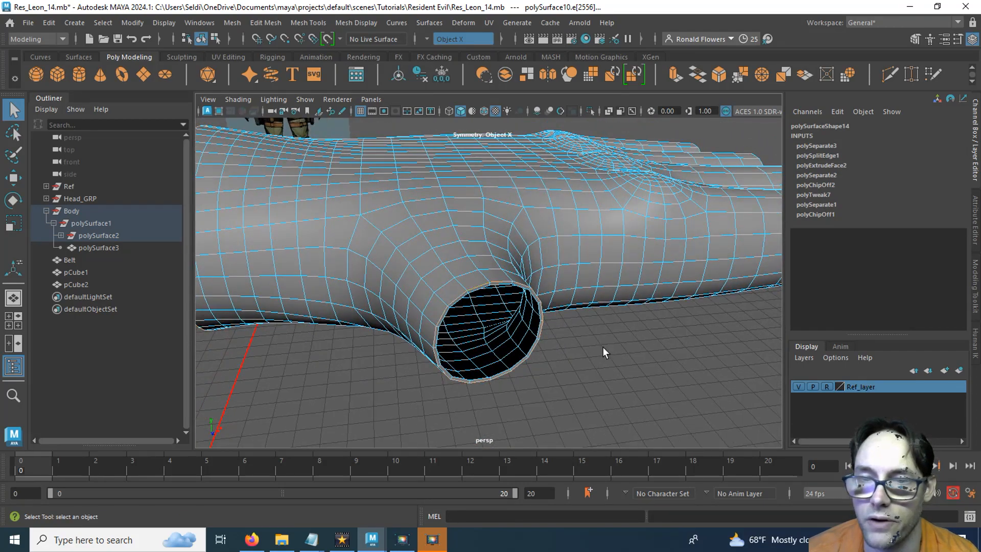
Add the outer rim edge loops of the four finger openings to the selection
alt+drag(607, 353, 505, 345)
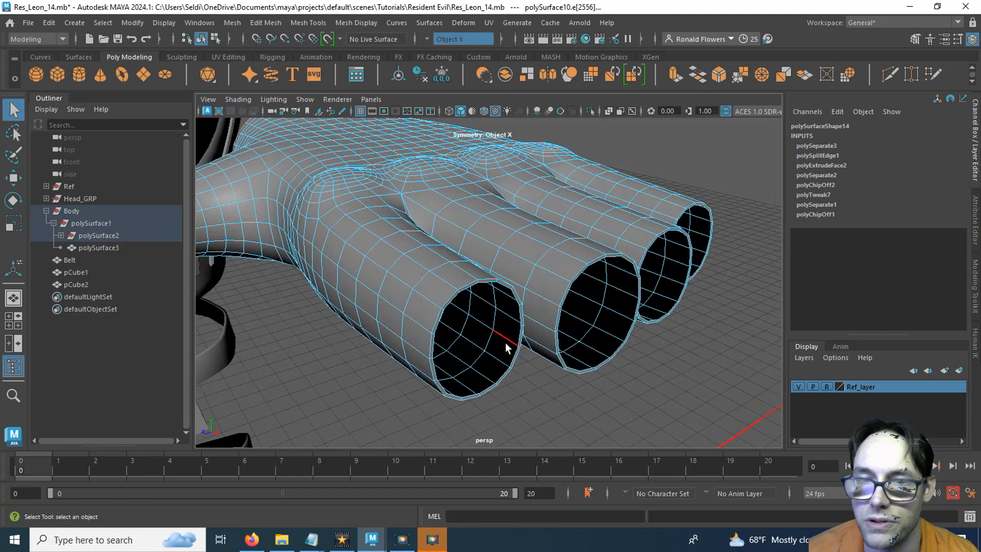
double_click(481, 283)
shift+double_click(574, 279)
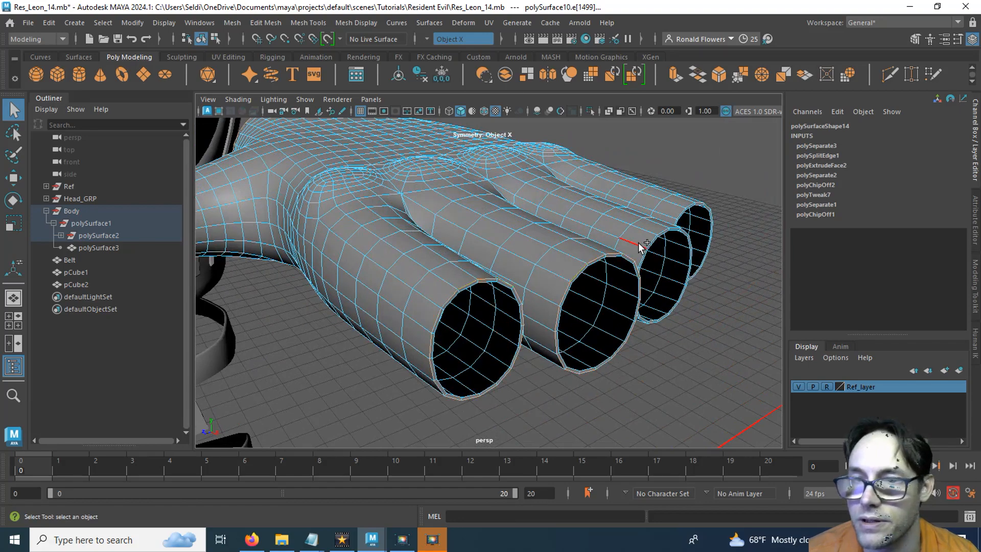
alt+drag(652, 243, 561, 257)
shift+click(565, 225)
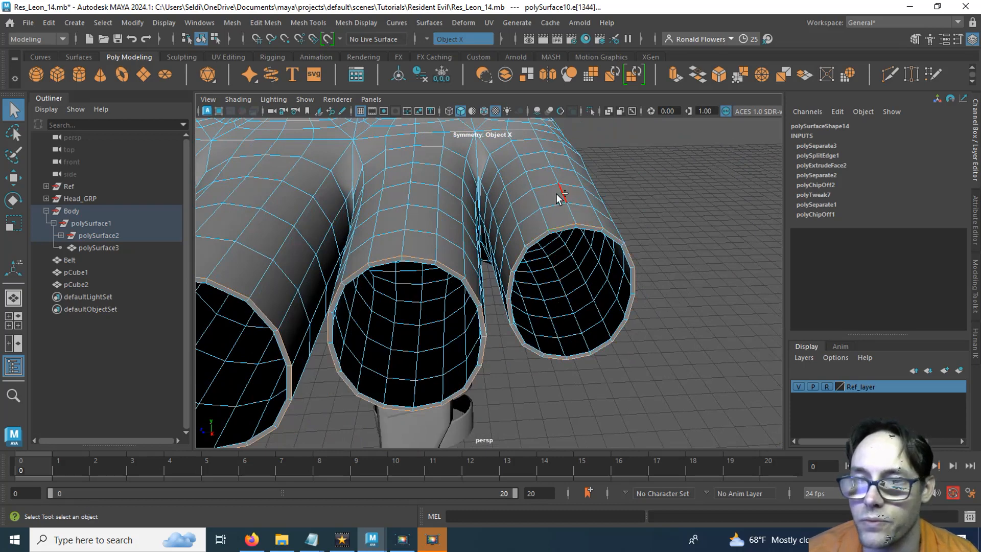
Bevel the selected rim edge loops with the Fraction set to 1
shift+right_drag(558, 195, 599, 196)
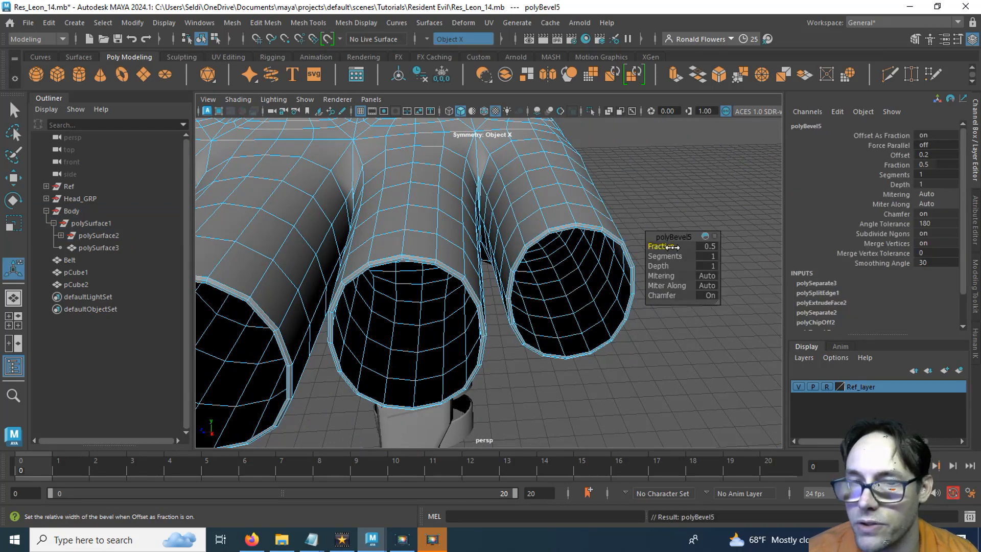
drag(673, 247, 781, 244)
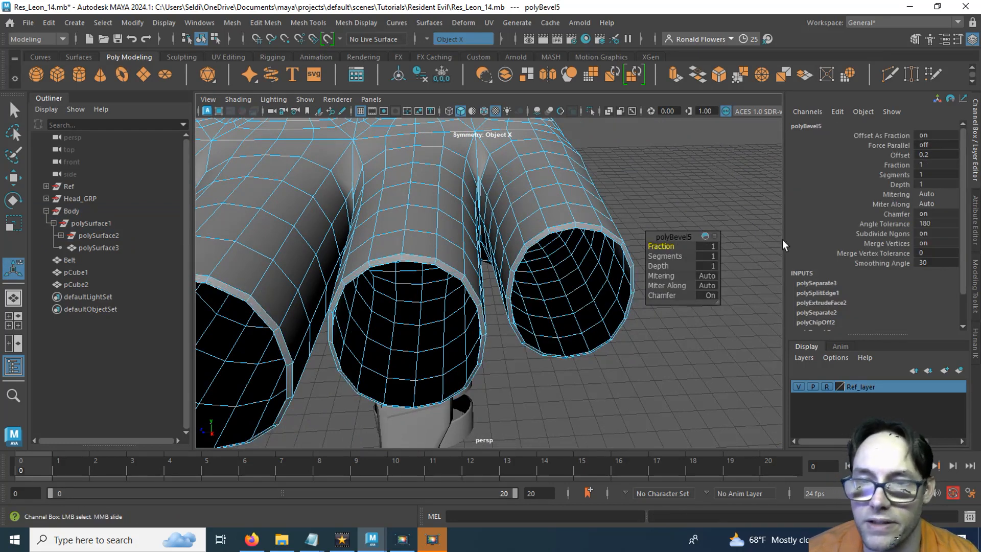
alt+right_drag(556, 206, 556, 249)
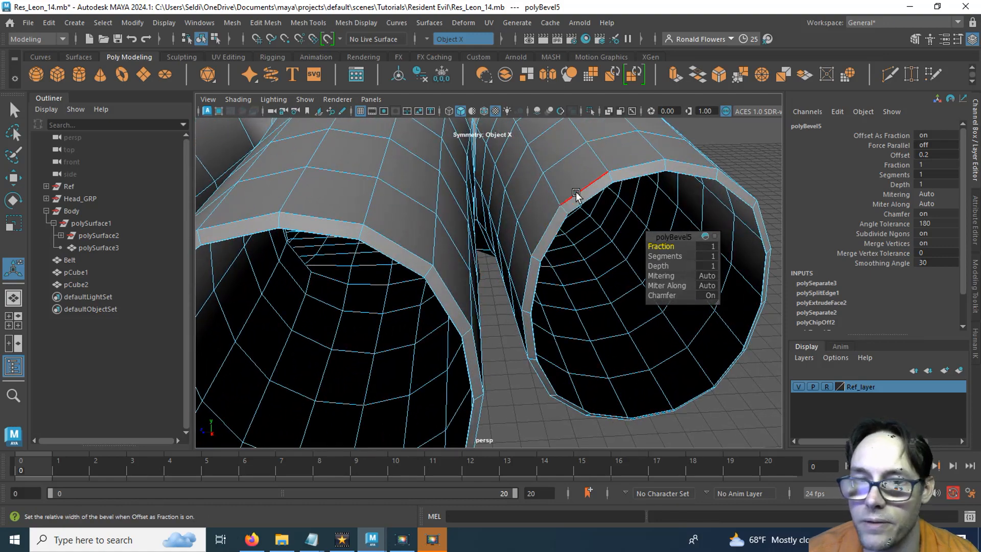
scroll(432, 233, down, 4)
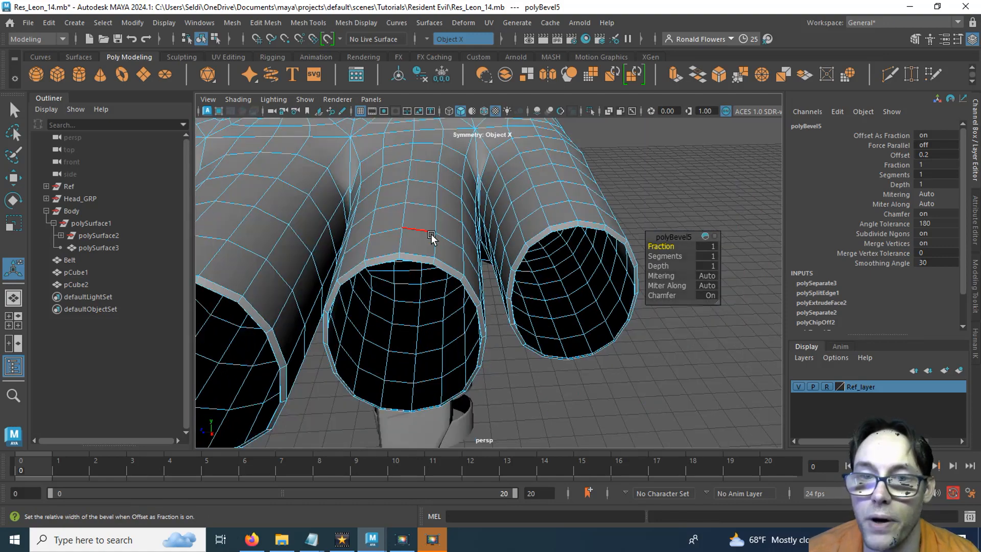
Test the beveled rim of the middle finger opening by pulling one corner vertex upward, and undo the move
right_drag(432, 178, 381, 178)
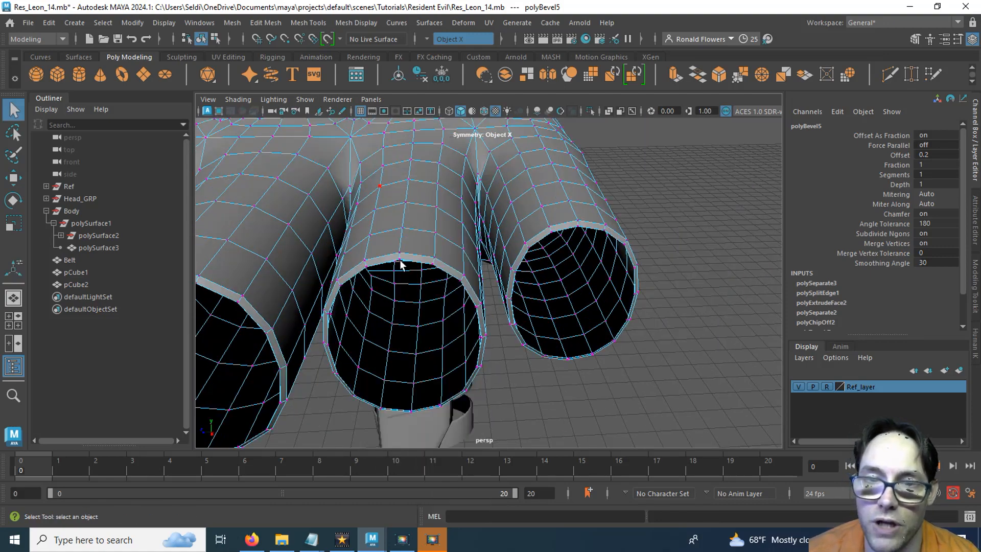
alt+right_drag(421, 216, 426, 306)
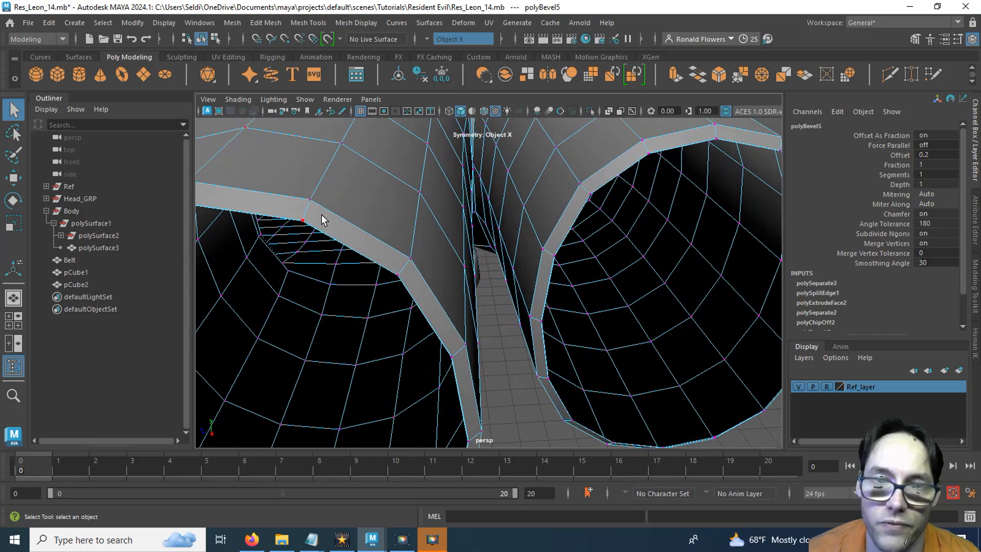
click(320, 218)
key(w)
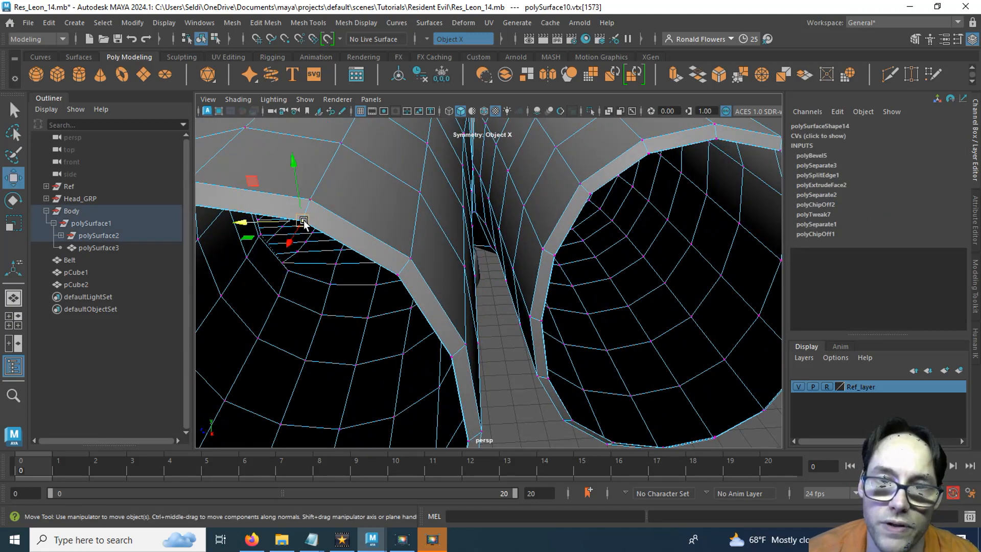
drag(304, 223, 327, 151)
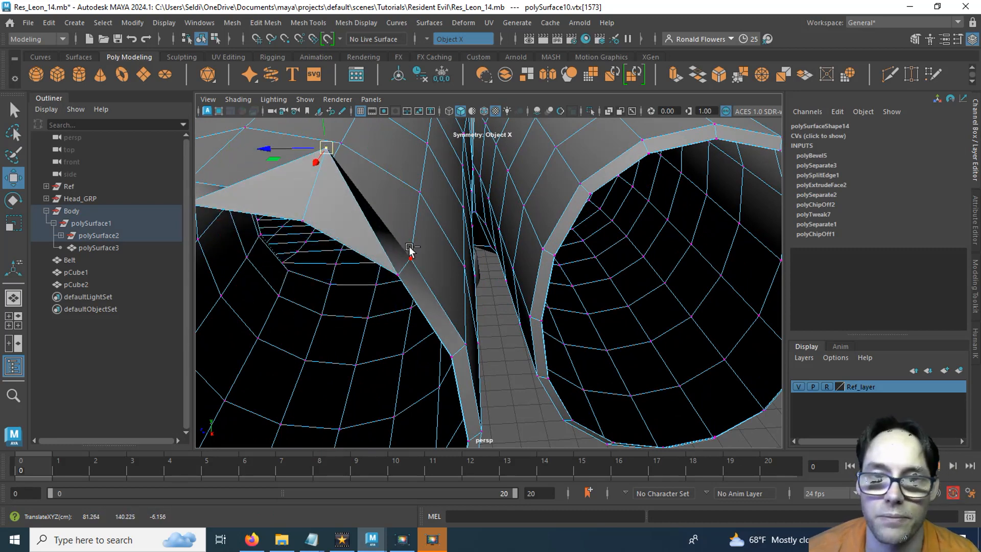
key(ctrl+z)
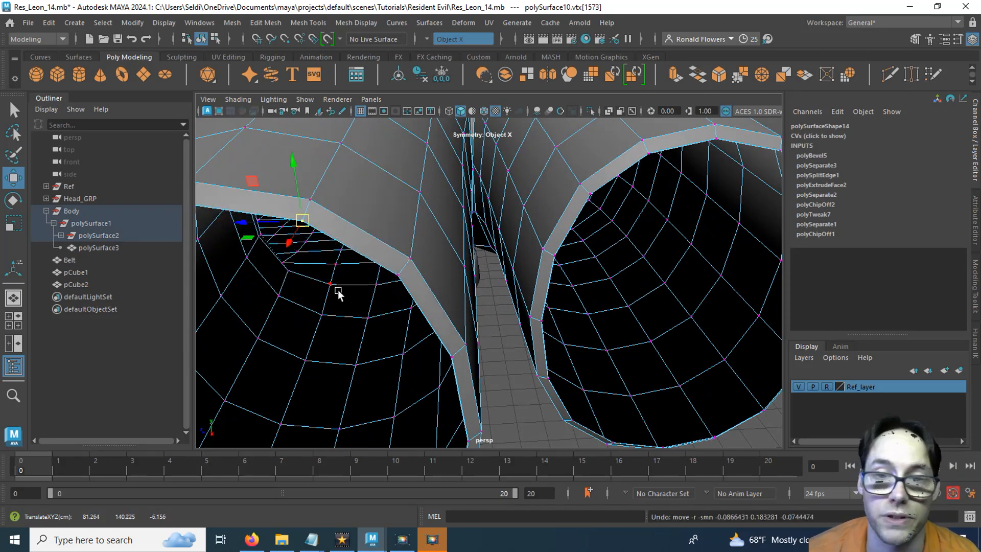
Return the glove to object mode and merge its vertices with a 0.01 distance threshold
scroll(338, 292, down, 5)
alt+drag(302, 330, 409, 280)
right_click(411, 176)
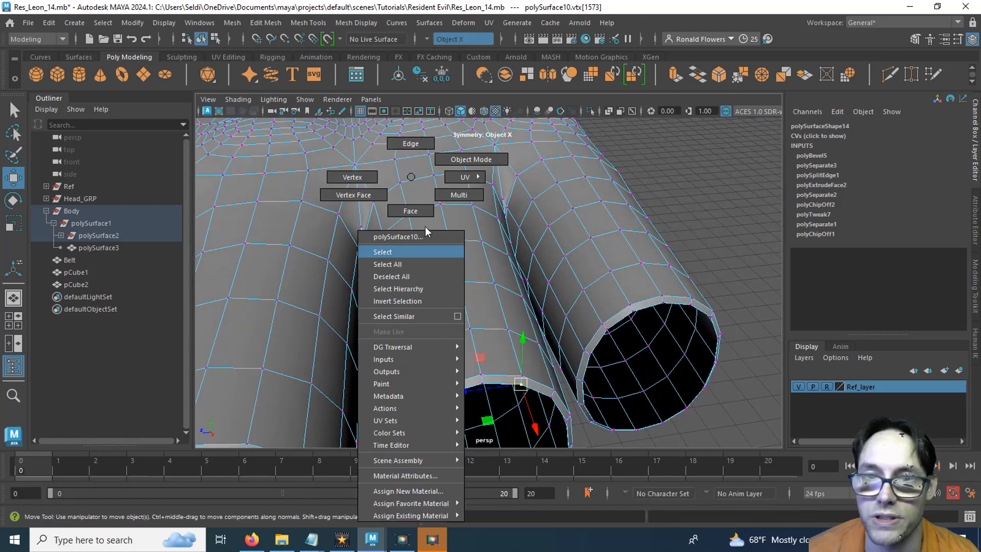
click(444, 158)
scroll(460, 260, down, 7)
alt+drag(432, 276, 463, 260)
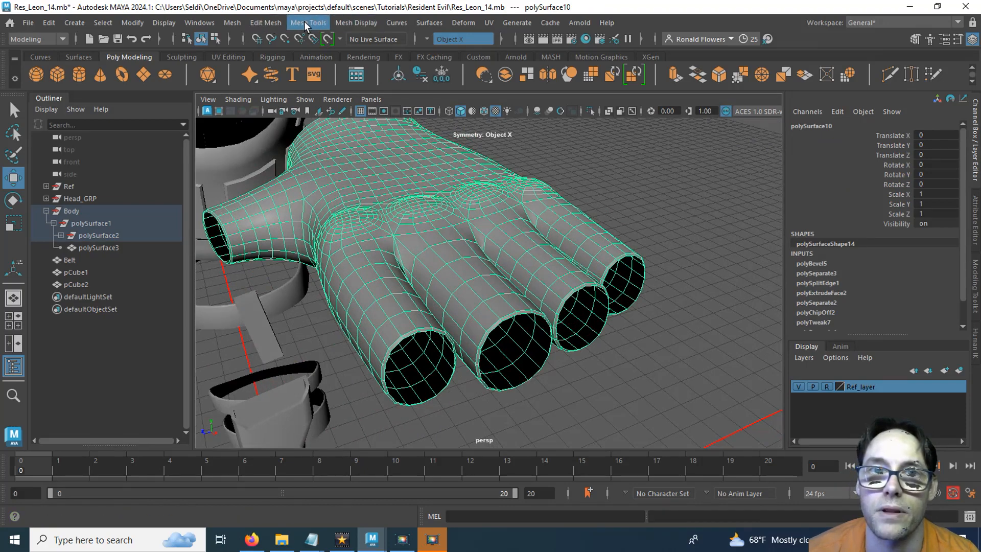
click(280, 28)
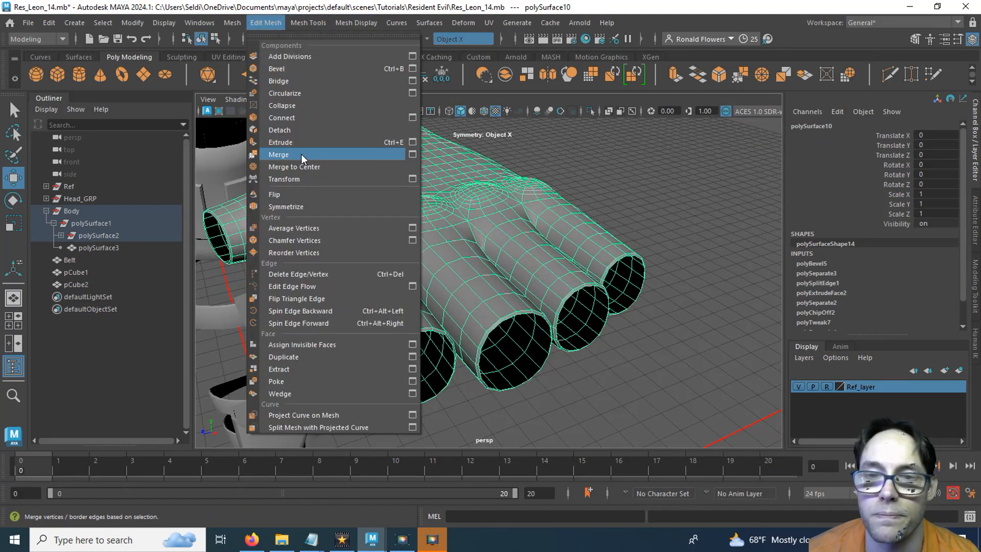
click(279, 154)
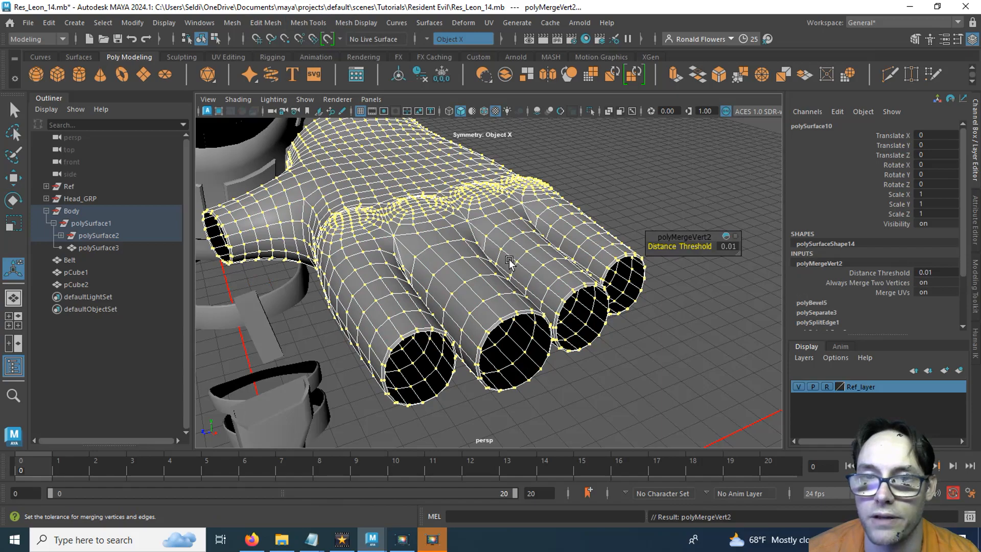
Check the merged glove mesh up close, return it to object mode, and delete its construction history
right_drag(509, 177, 476, 195)
scroll(526, 336, up, 5)
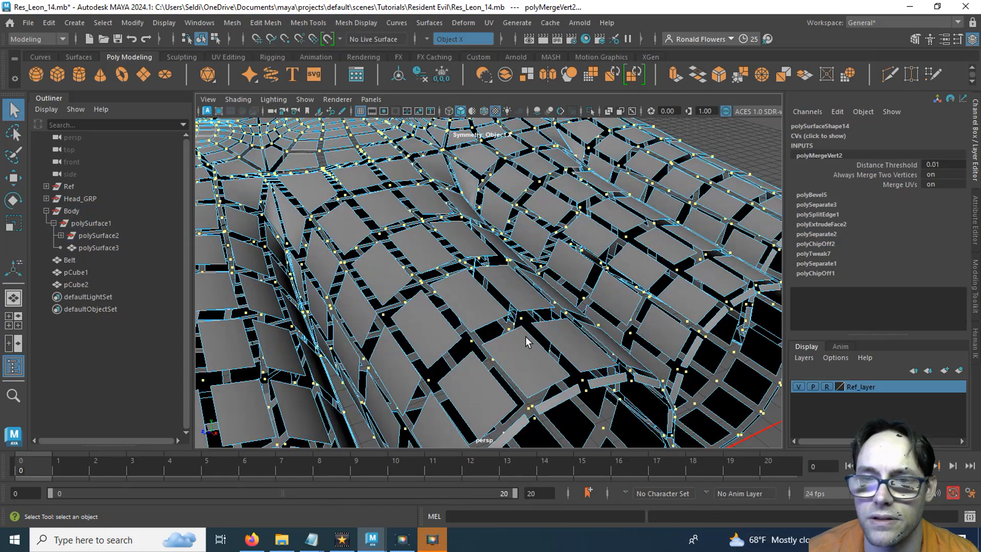
alt+drag(525, 336, 694, 333)
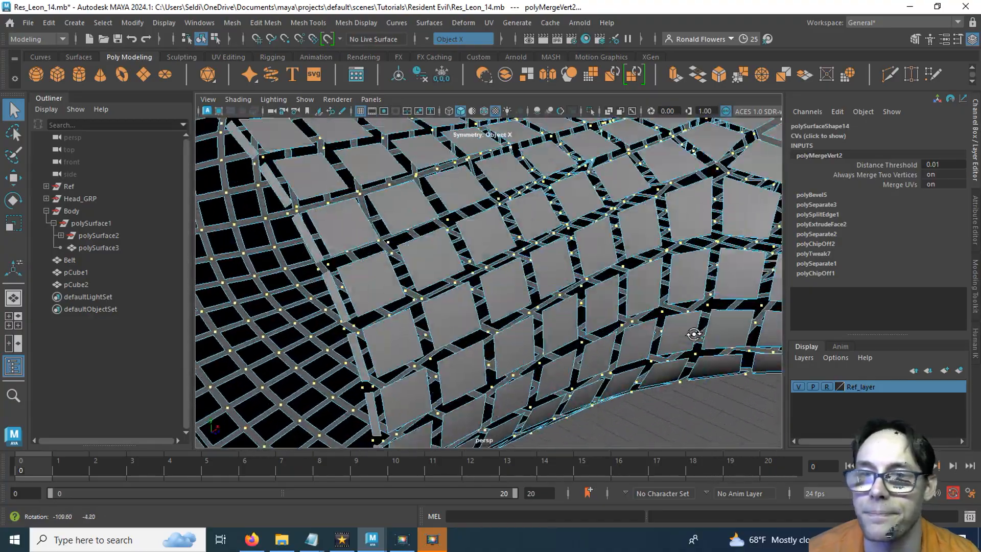
alt+right_drag(694, 333, 605, 298)
right_drag(609, 177, 643, 166)
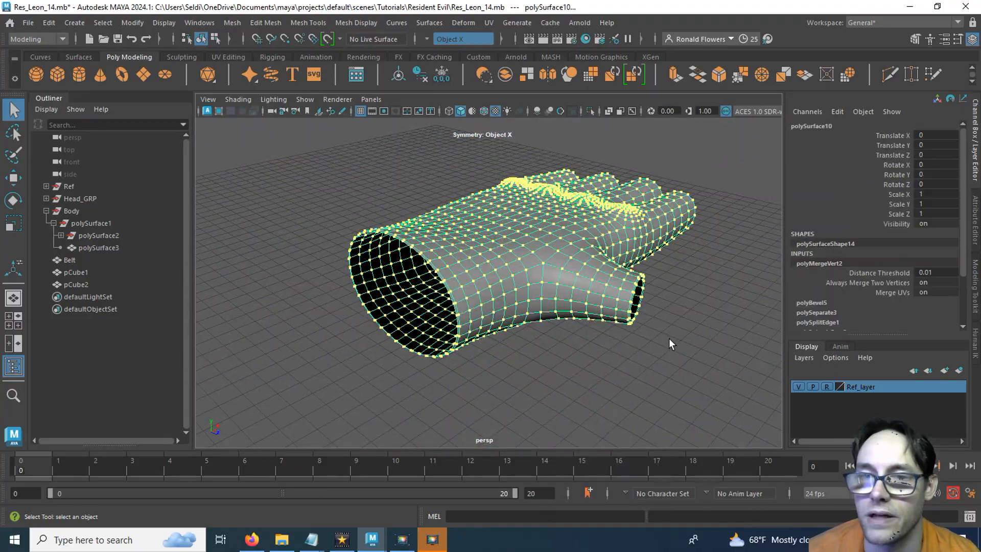
click(669, 338)
alt+right_drag(664, 340, 608, 307)
click(584, 271)
alt+drag(615, 321, 568, 320)
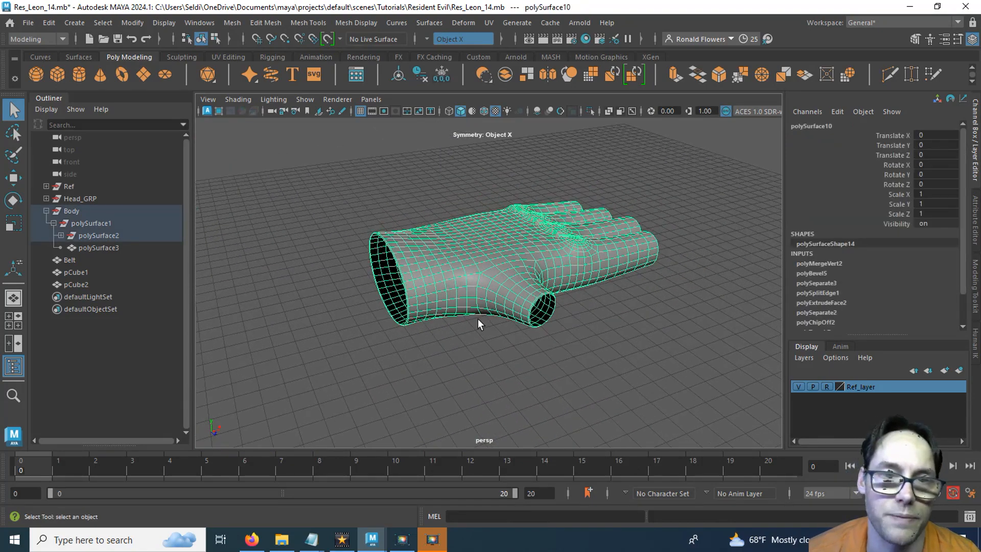
click(49, 23)
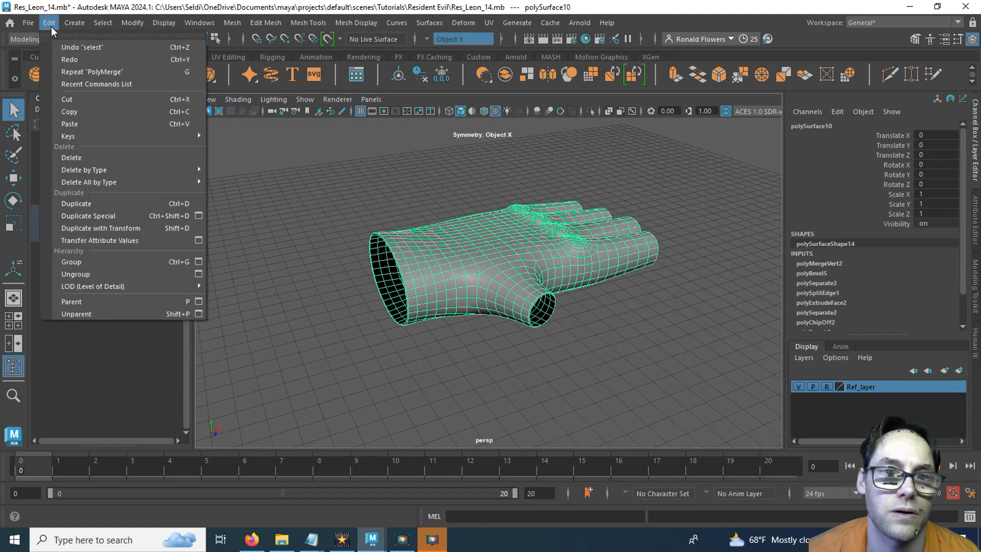
mouse_move(113, 184)
click(245, 148)
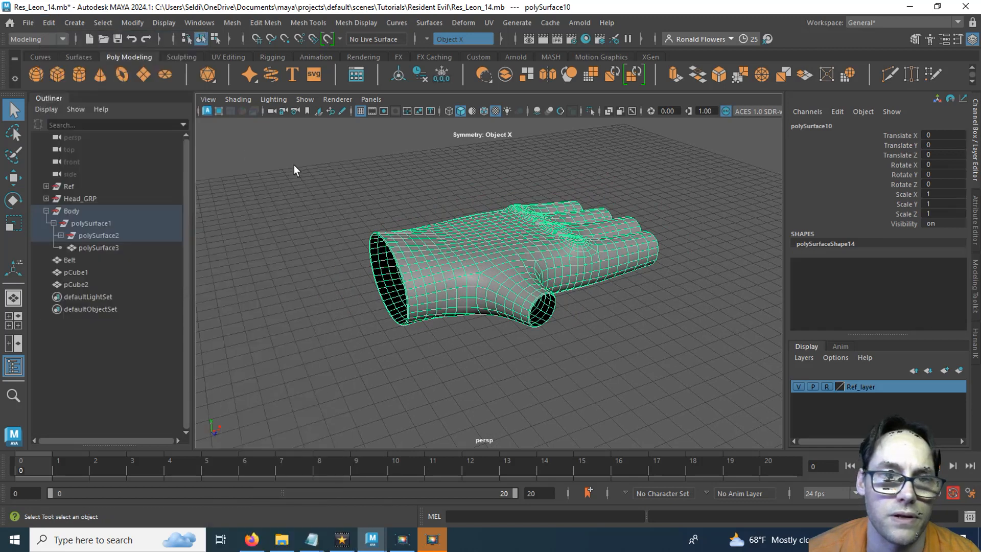
Find the glove mesh inside the Glove group of the Body hierarchy and rename it Glove_L
click(60, 235)
click(110, 260)
click(108, 272)
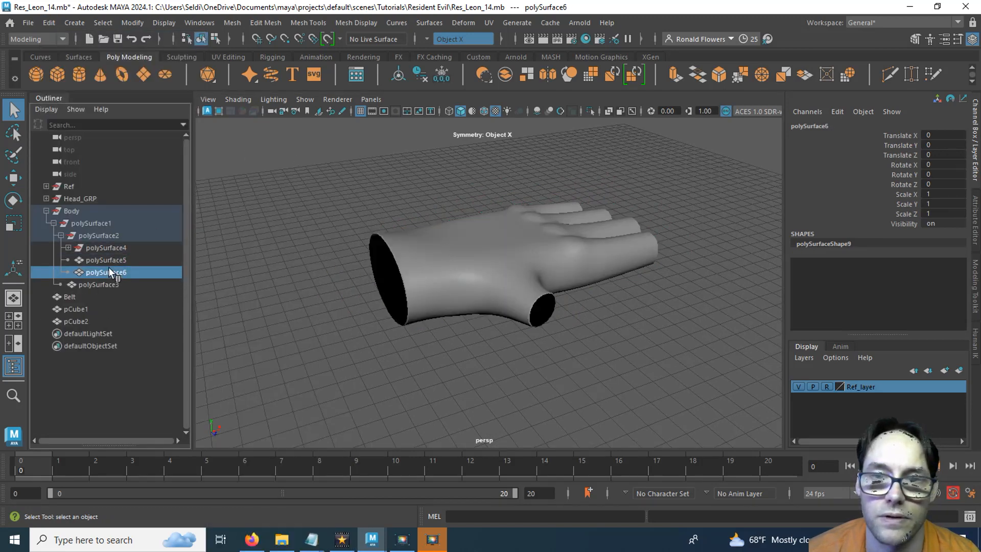
click(398, 236)
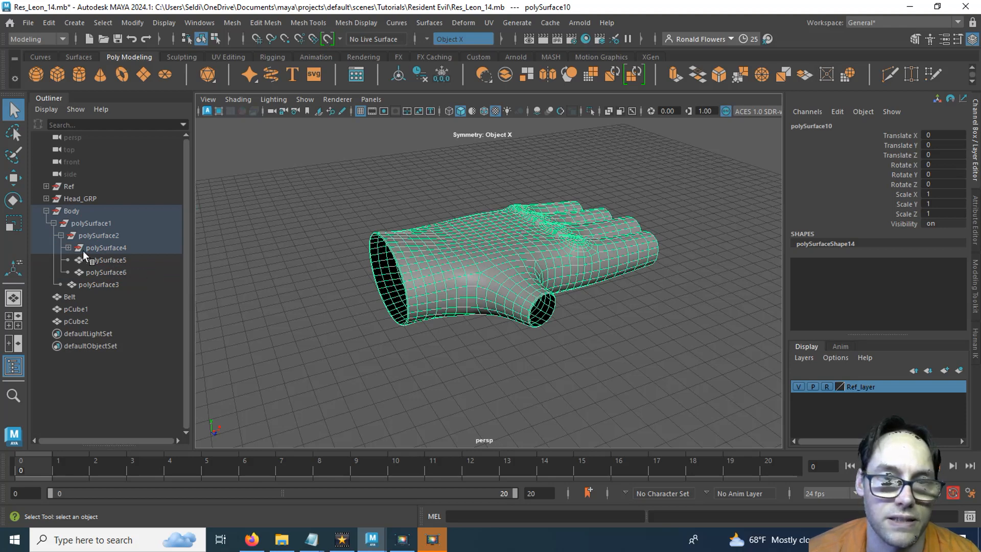
click(68, 248)
click(111, 259)
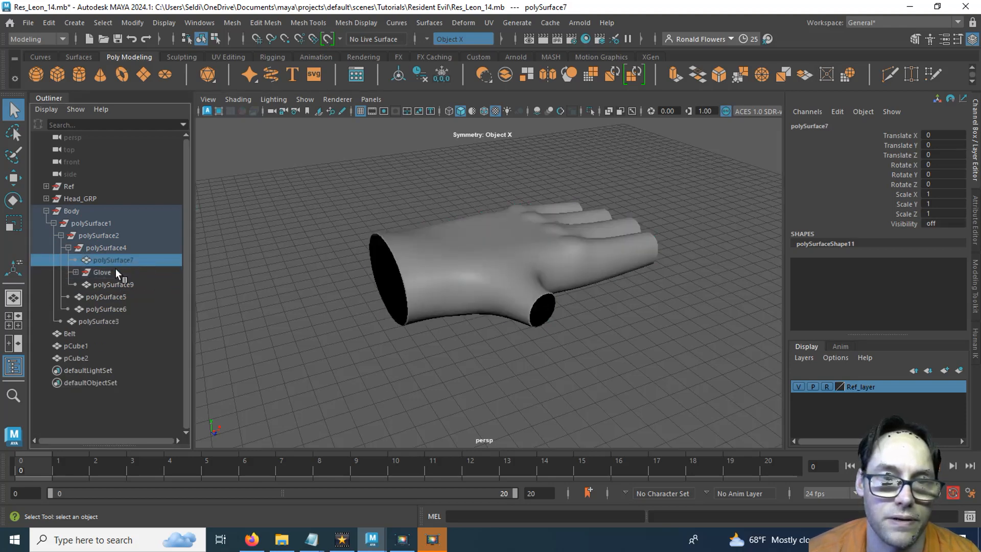
click(75, 272)
click(112, 283)
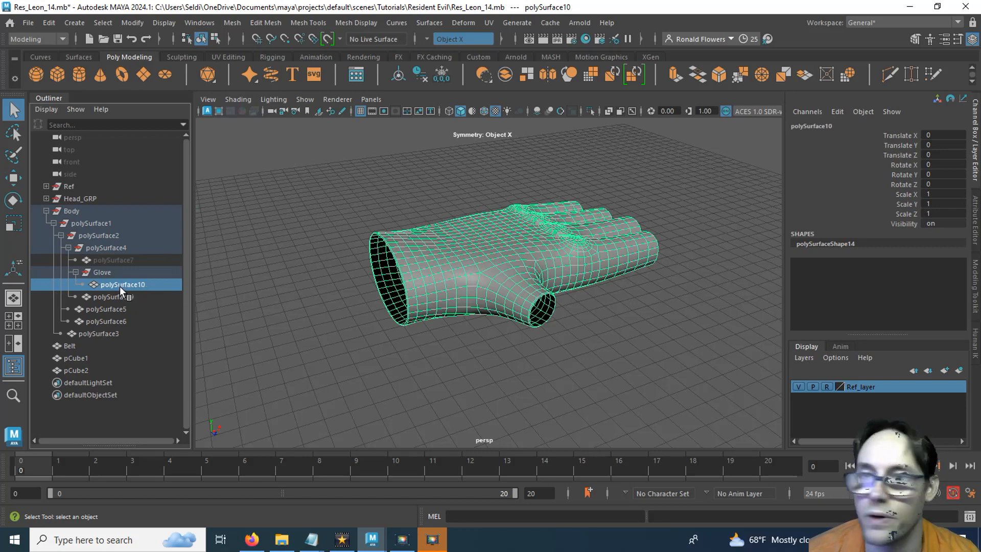
click(817, 125)
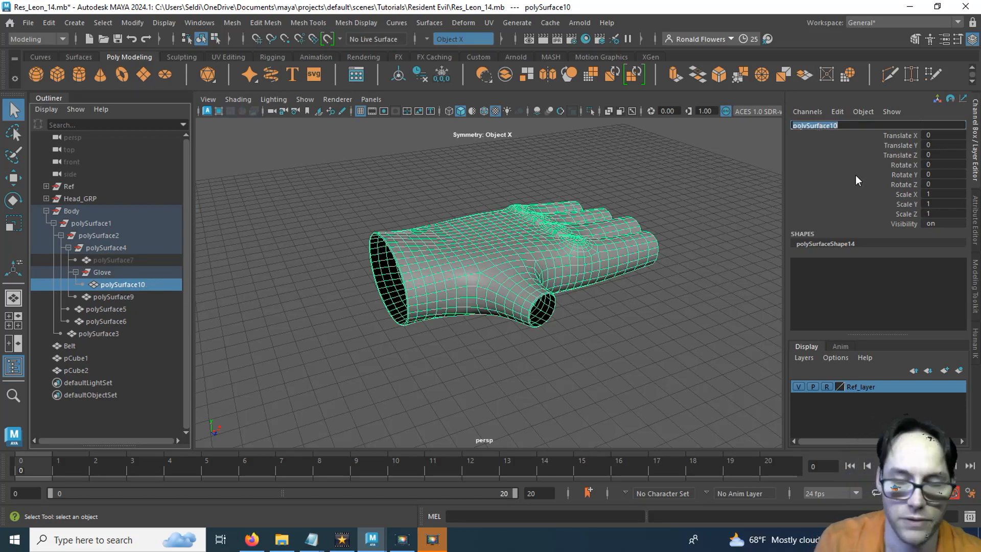
text(Glove_L)
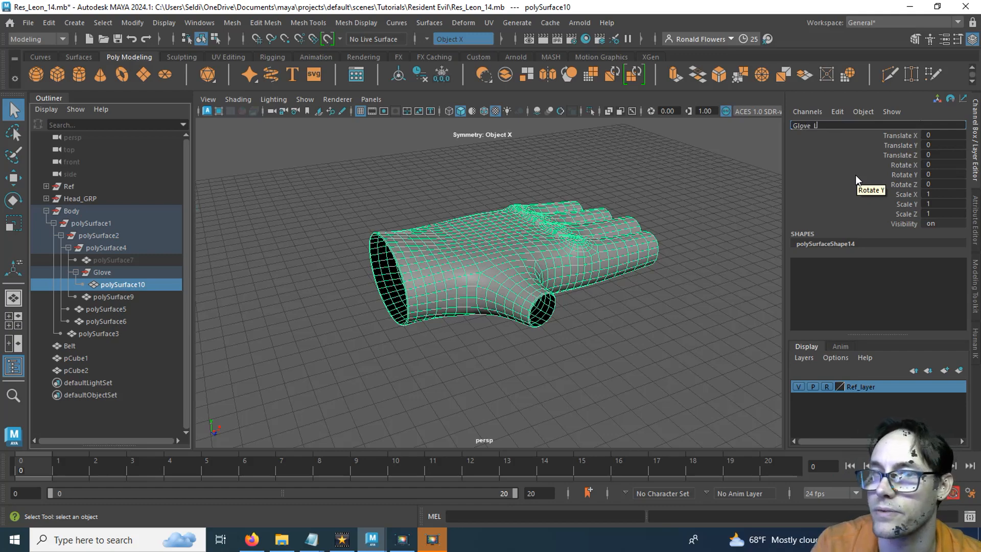
key(Return)
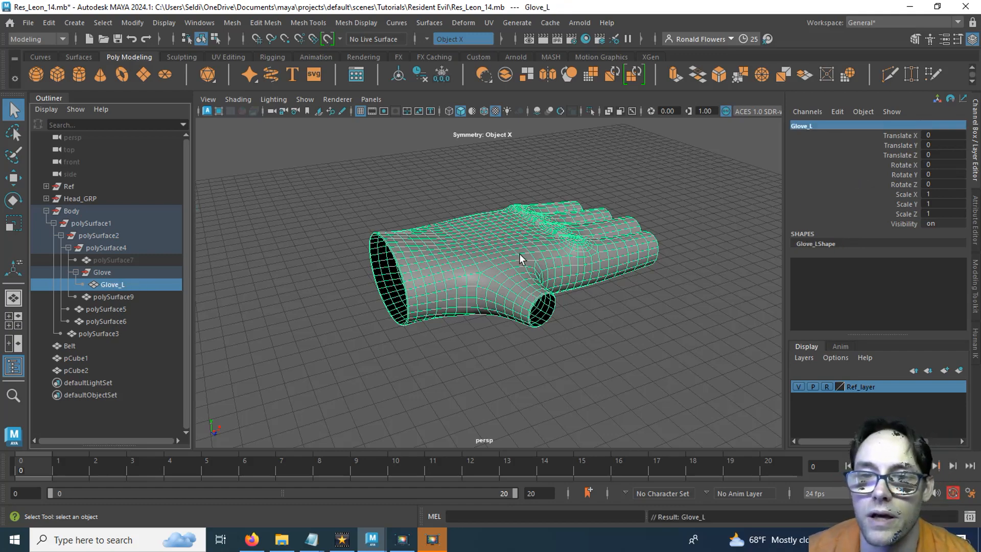
Delete the old hand mesh on the opposite side of the body from Glove_L
scroll(449, 247, down, 6)
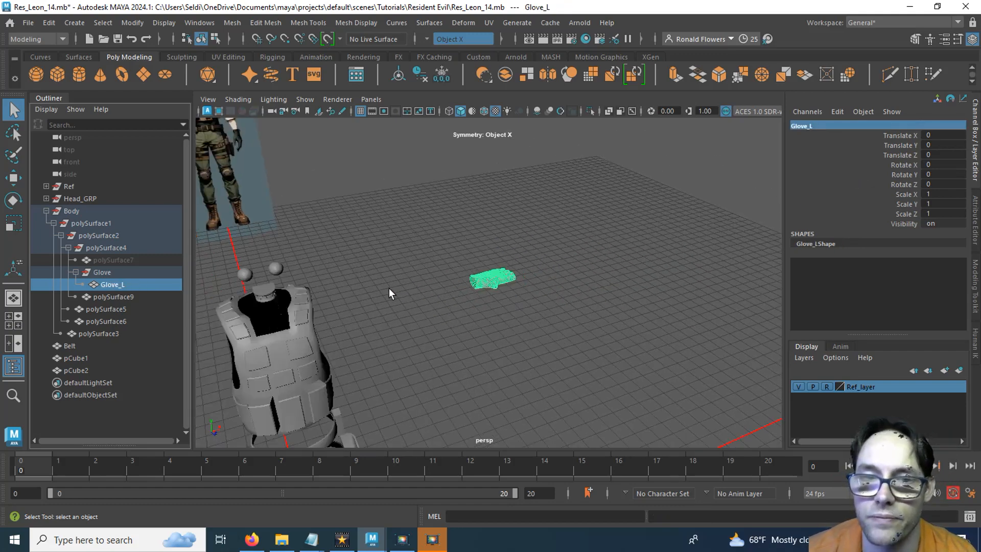
alt+middle_drag(389, 287, 595, 212)
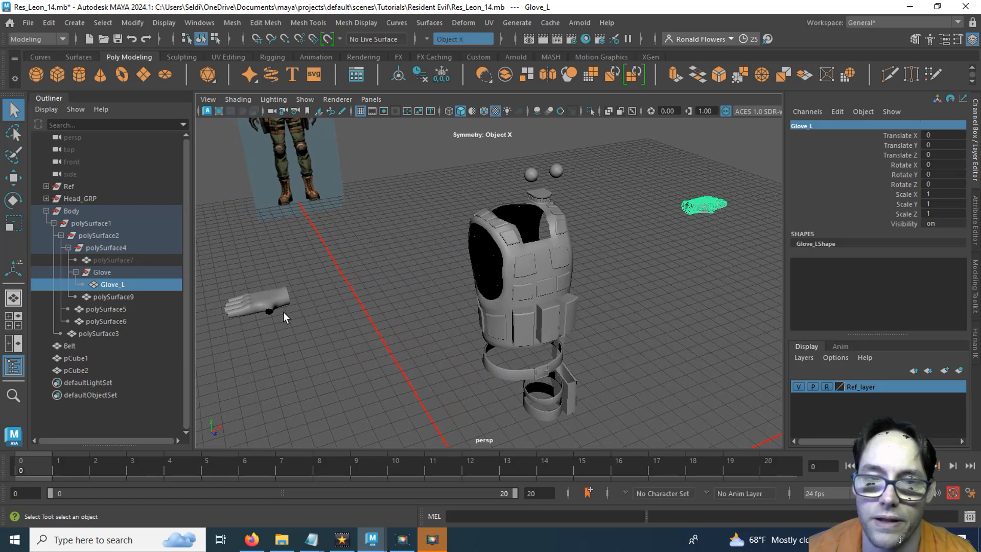
click(249, 310)
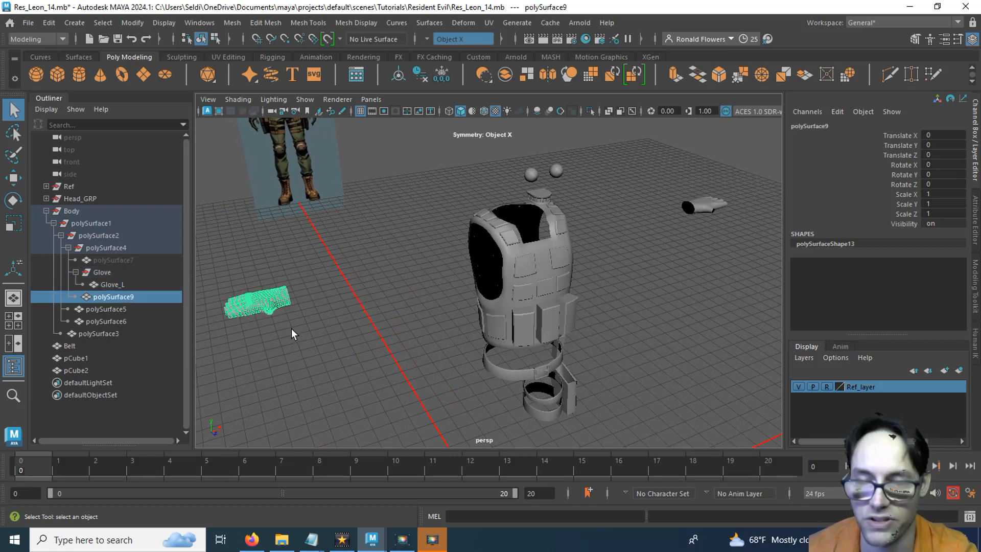
key(Delete)
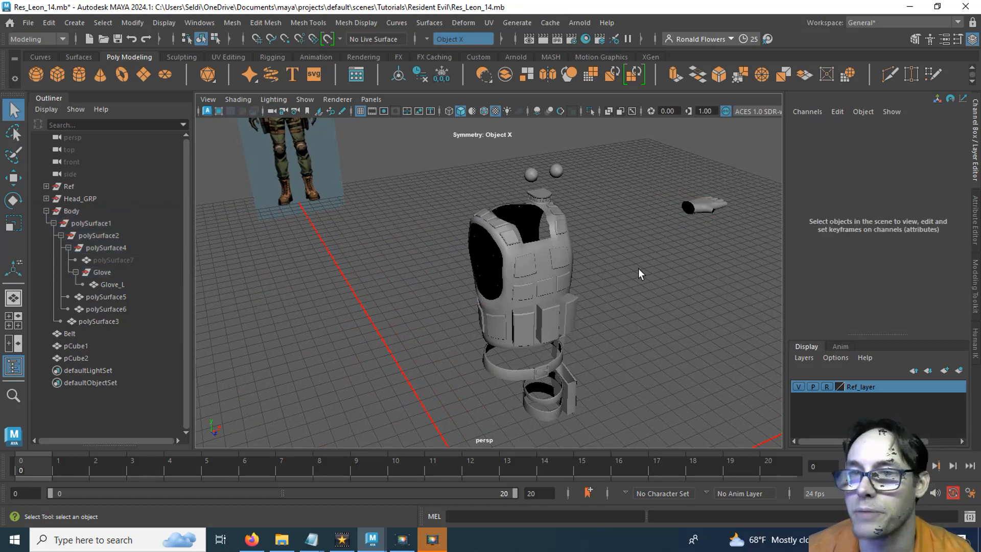
Mirror Glove_L across the world X axis as a separate copy, not combined with the original
click(706, 210)
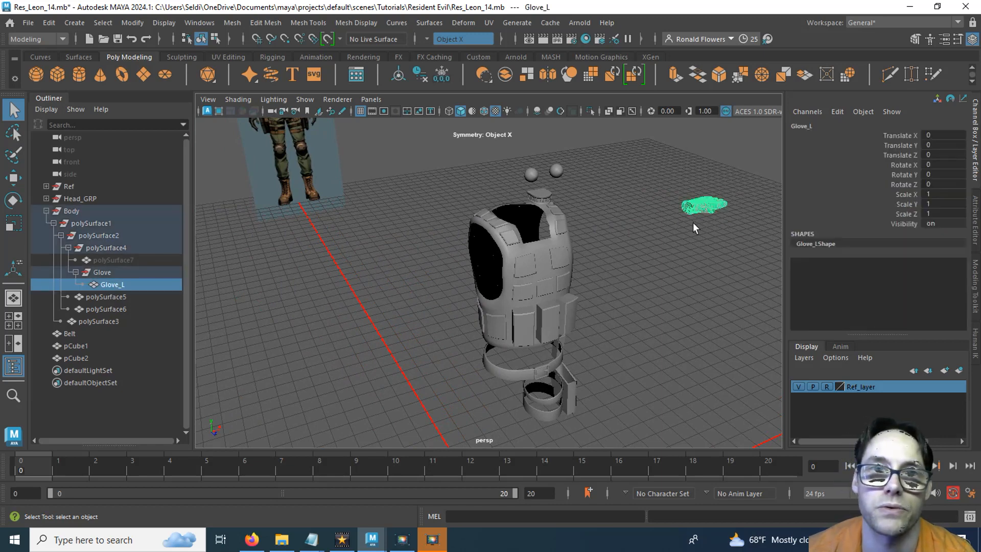
click(232, 22)
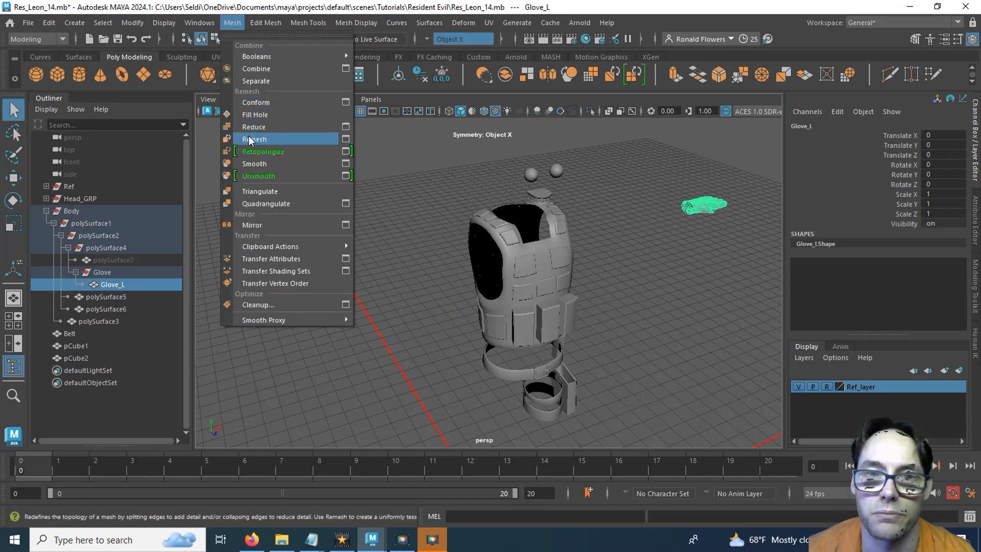
click(346, 225)
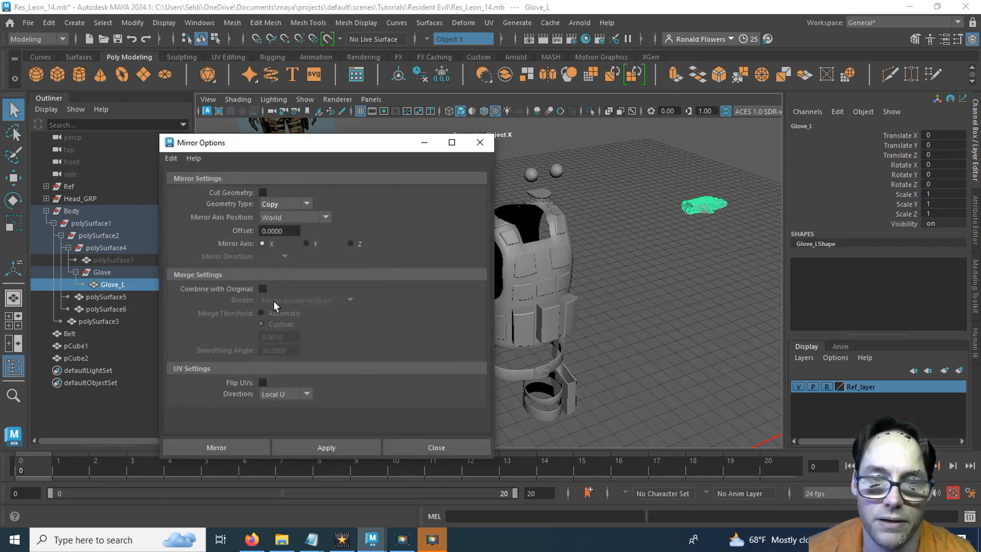
click(234, 450)
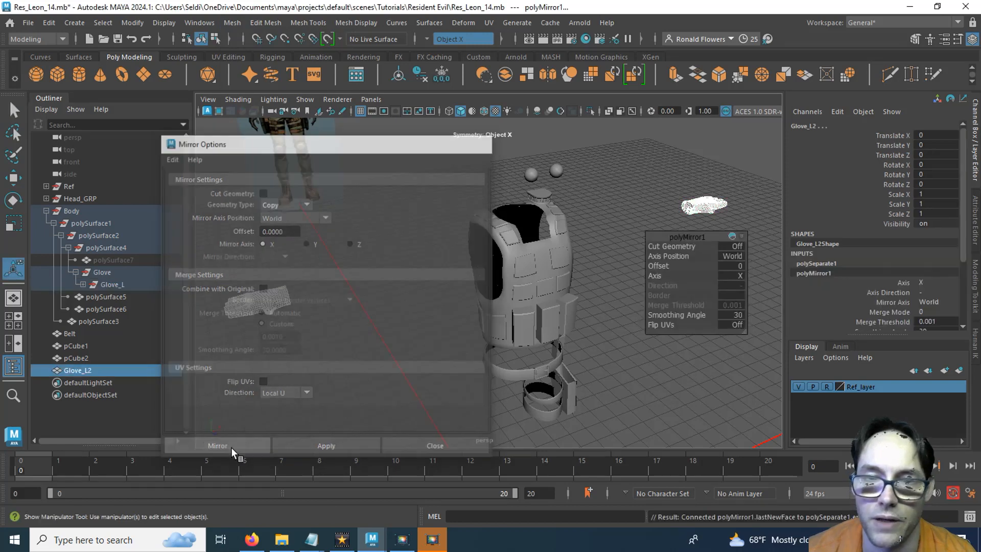
Select the mirrored glove, rename it Glove_R and clear the selection
click(327, 340)
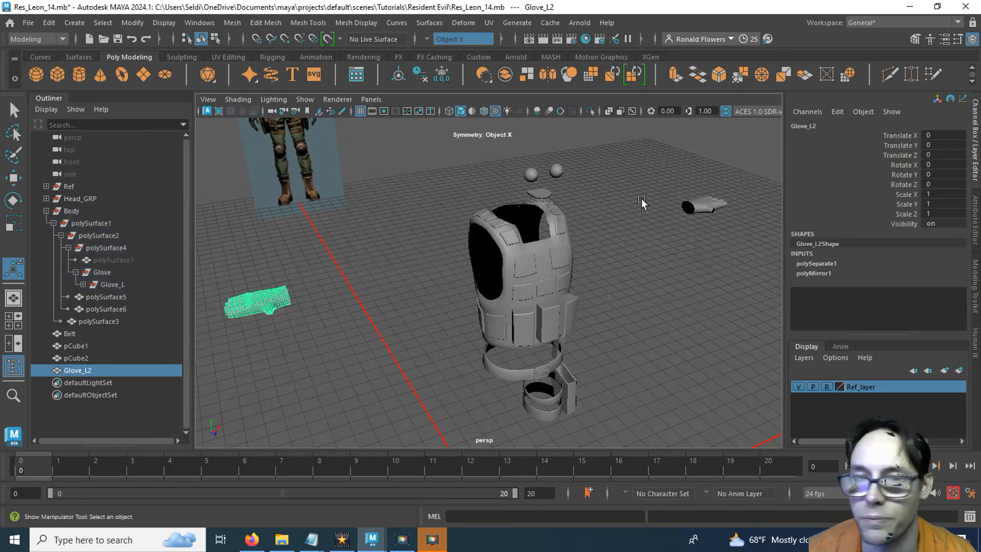
click(705, 200)
click(290, 304)
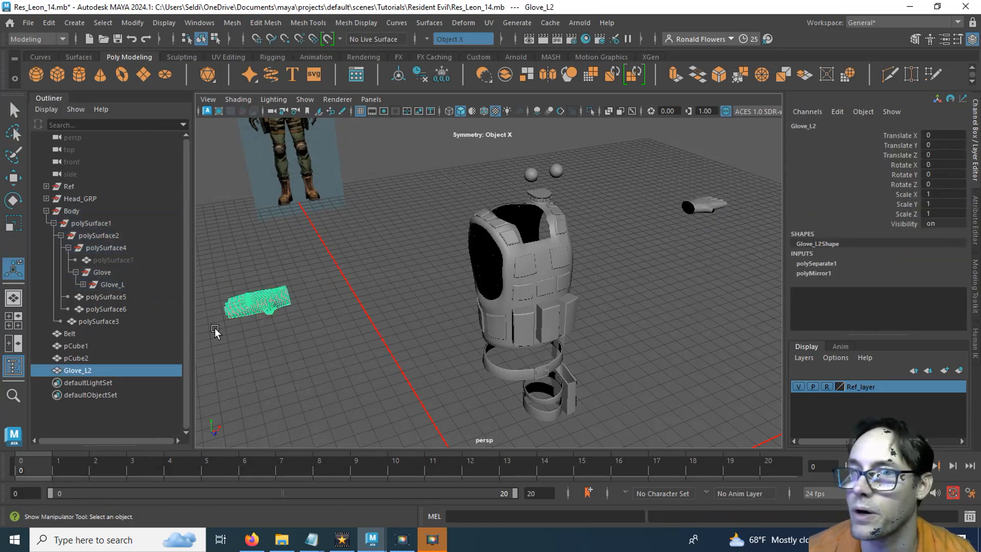
key(w)
click(832, 126)
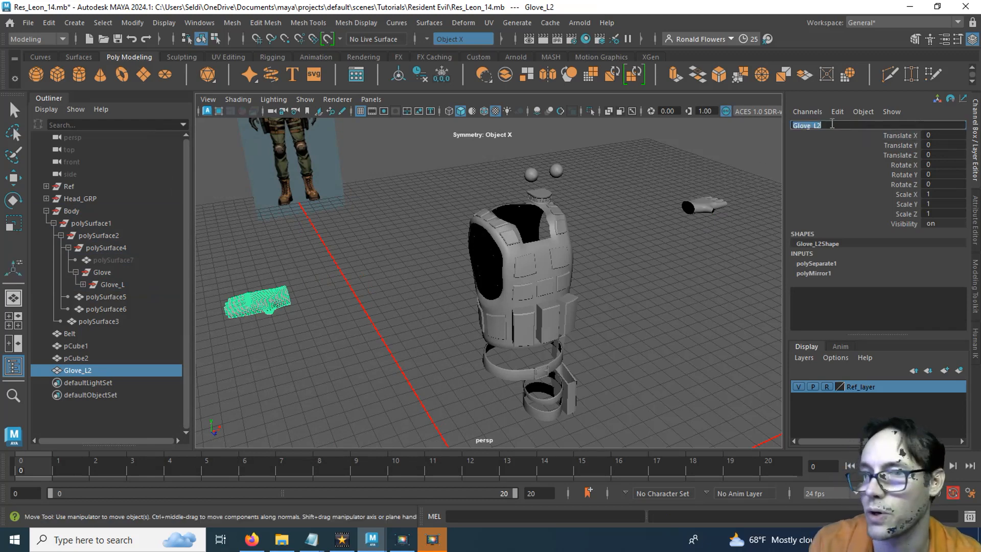
text(Glove)
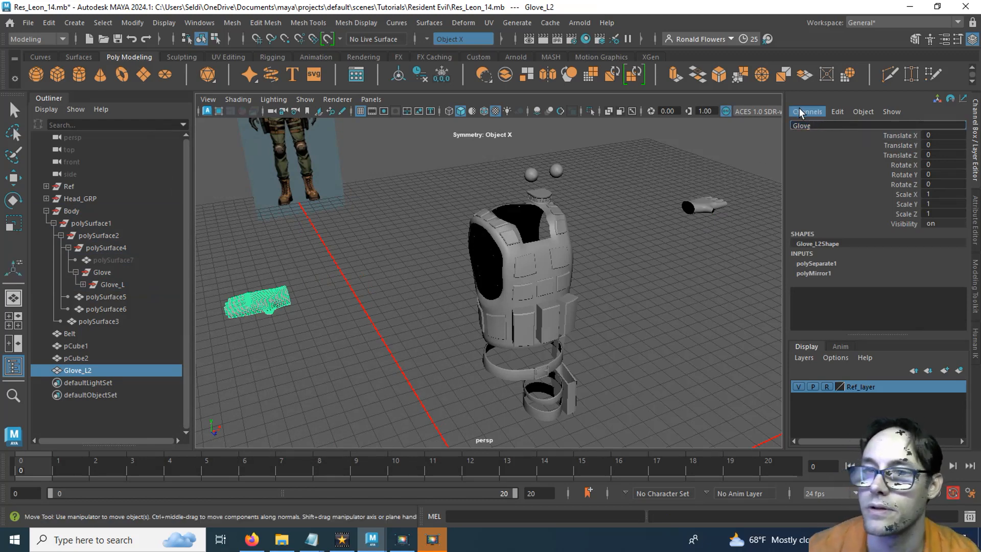
text(_R)
key(Return)
key(t)
click(645, 316)
alt+drag(657, 307, 586, 310)
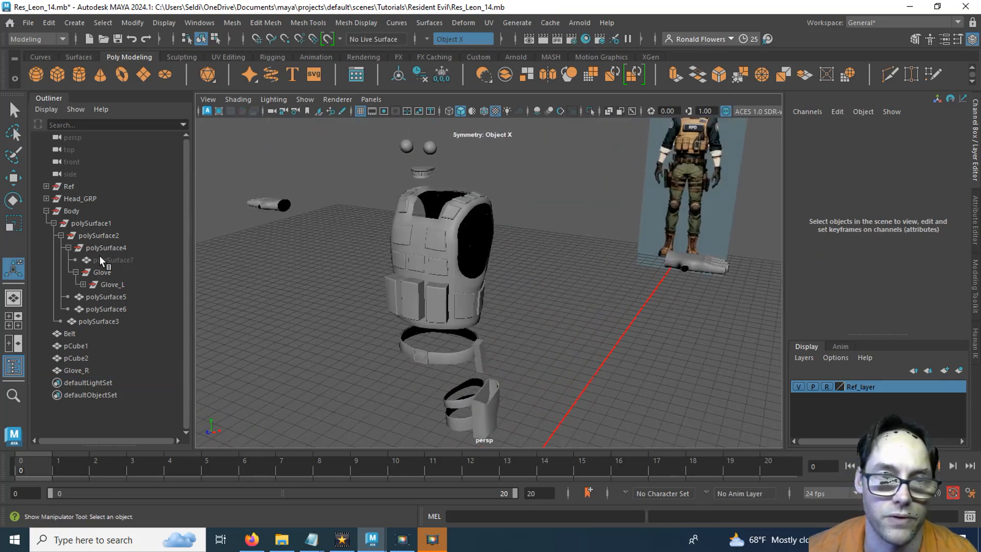
Unhide the hidden body mesh polySurface7 in the Body hierarchy and clear the selection
click(69, 211)
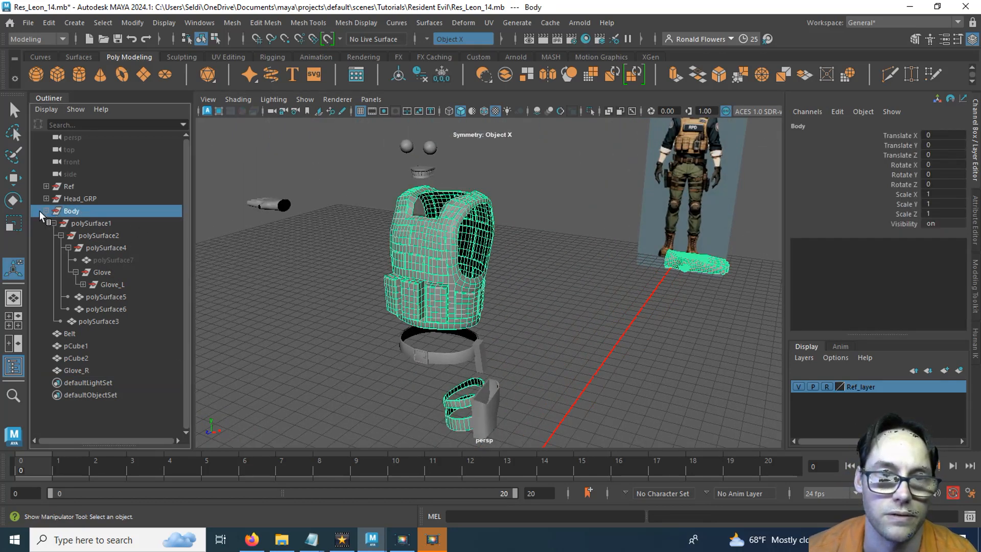
click(45, 211)
click(45, 211)
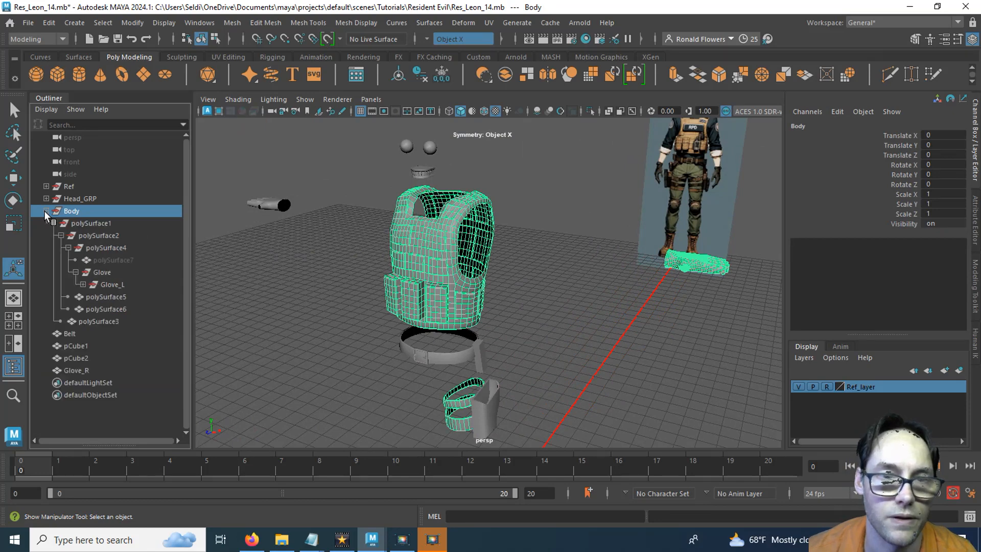
click(99, 261)
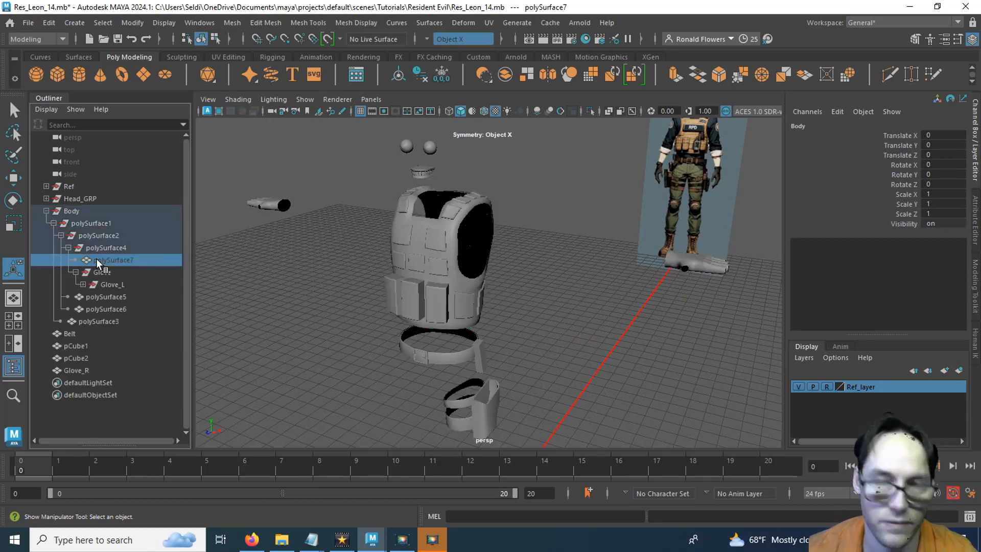
key(h)
click(406, 320)
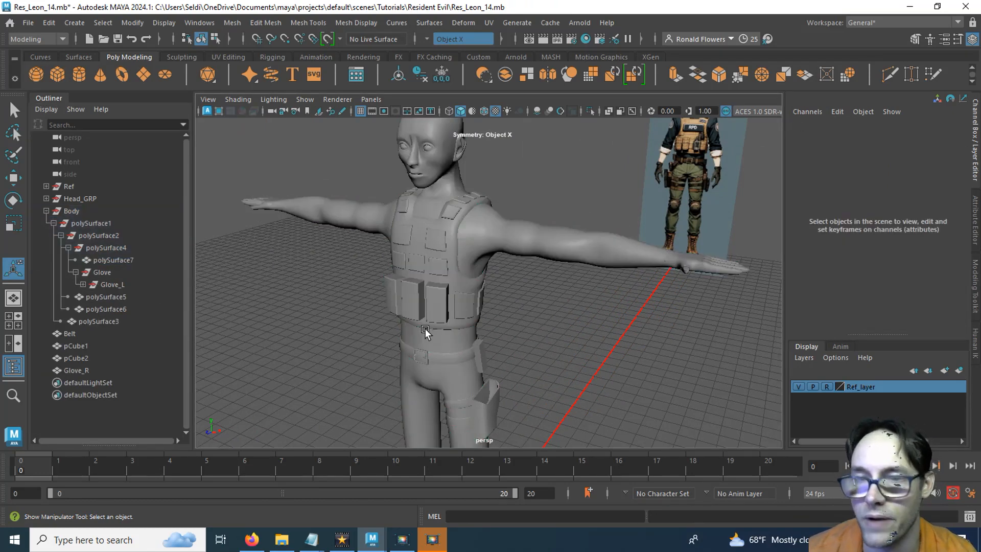
Check the full character with both gloves from a wider angle and save the scene
alt+drag(636, 331, 550, 371)
alt+middle_drag(549, 370, 540, 344)
scroll(575, 352, down, 4)
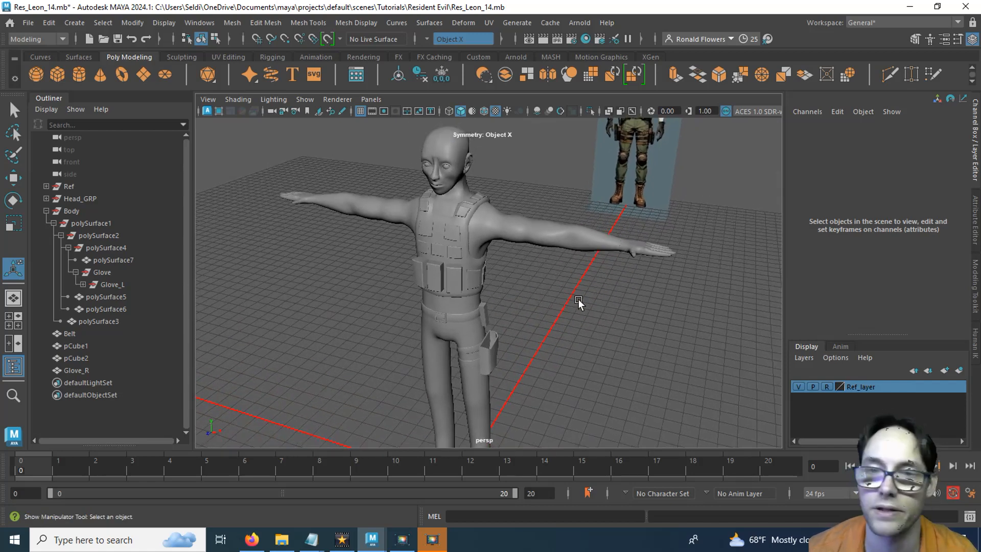
key(ctrl+s)
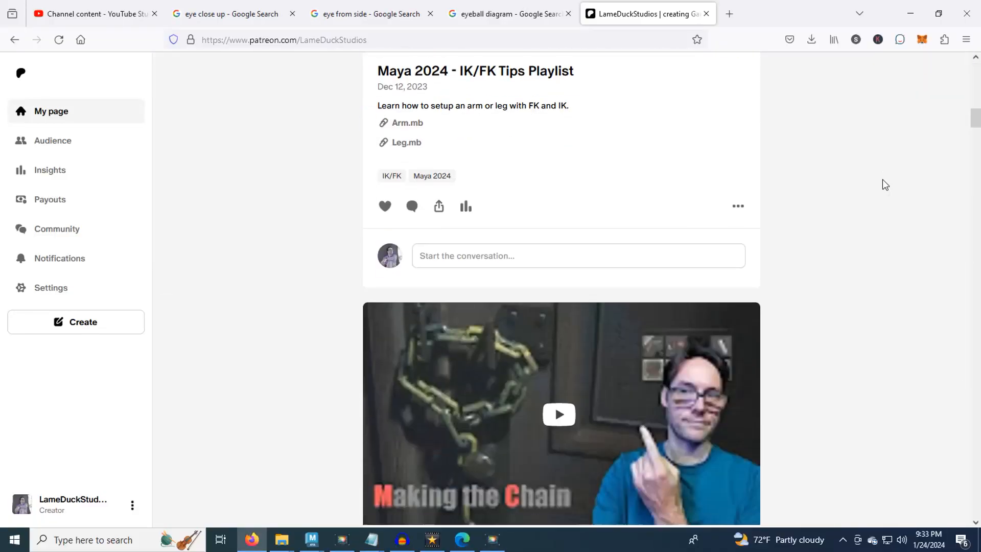
Switch to the LameDuckStudios Patreon page in Firefox and look through its tutorial posts
scroll(886, 185, down, 8)
scroll(886, 185, down, 12)
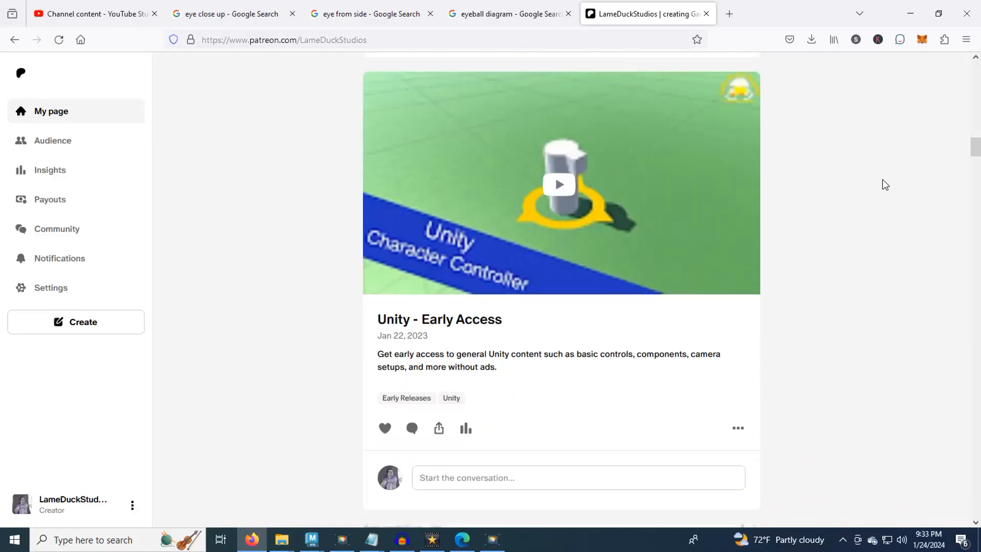
scroll(885, 185, down, 15)
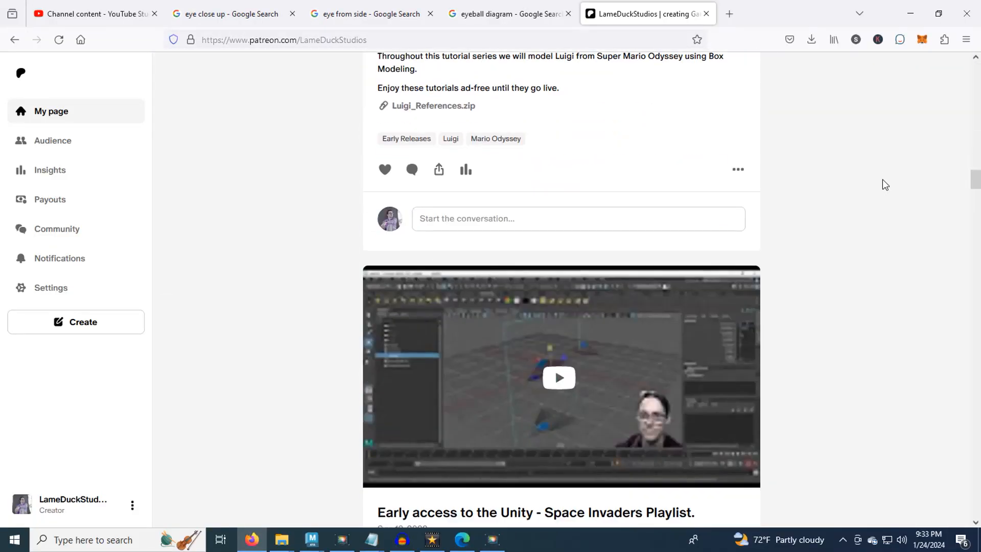
scroll(886, 185, down, 15)
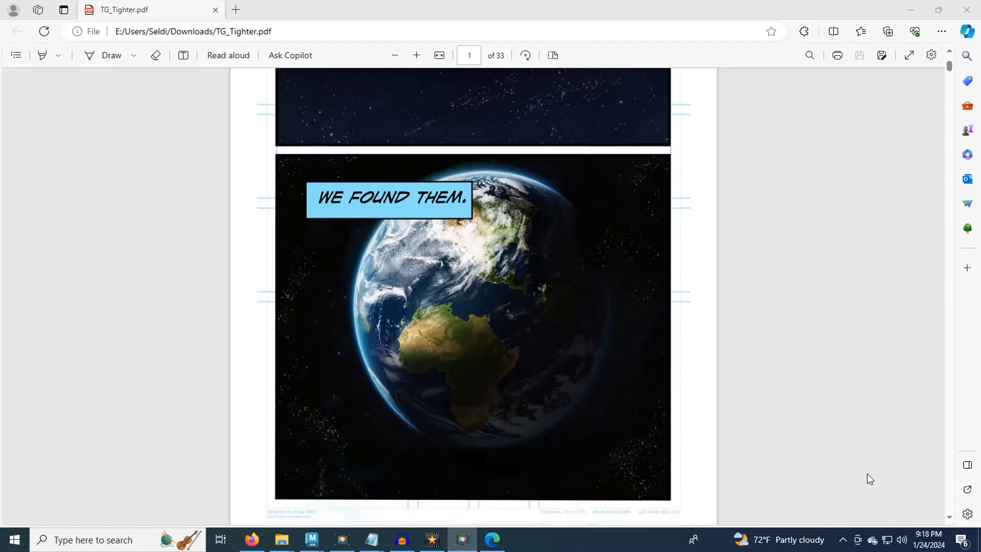
Switch to TG_Tighter.pdf in Edge and look through the first comic pages
scroll(867, 474, down, 10)
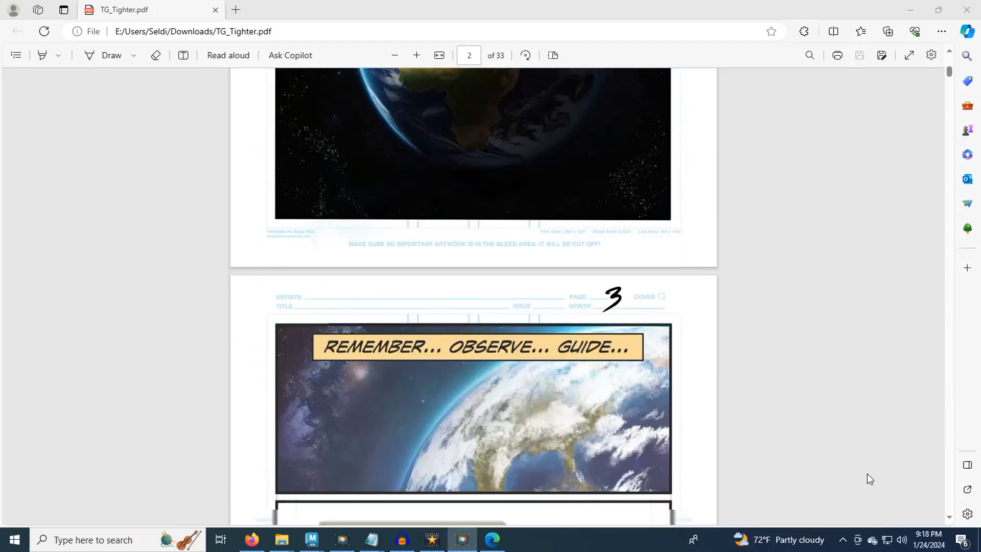
scroll(866, 474, down, 10)
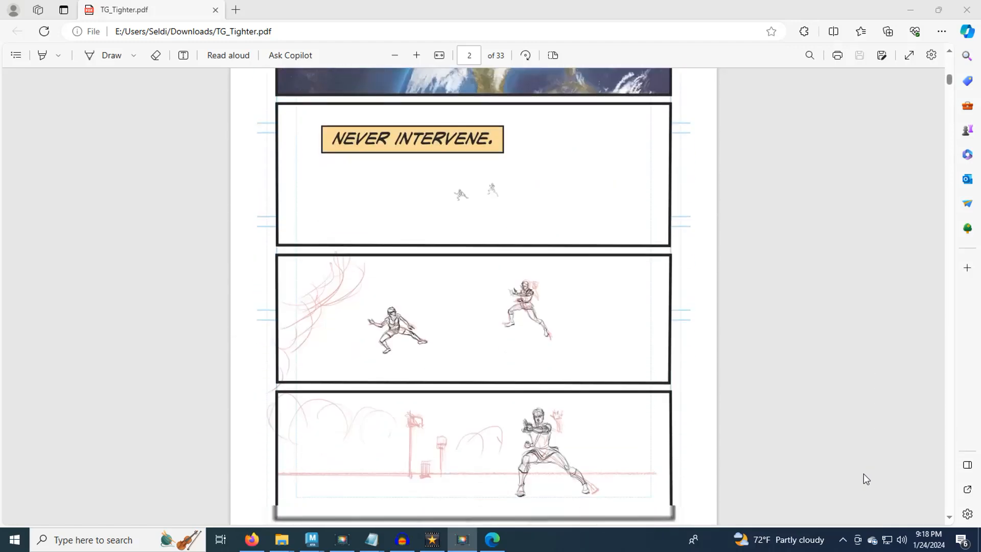
scroll(863, 474, down, 10)
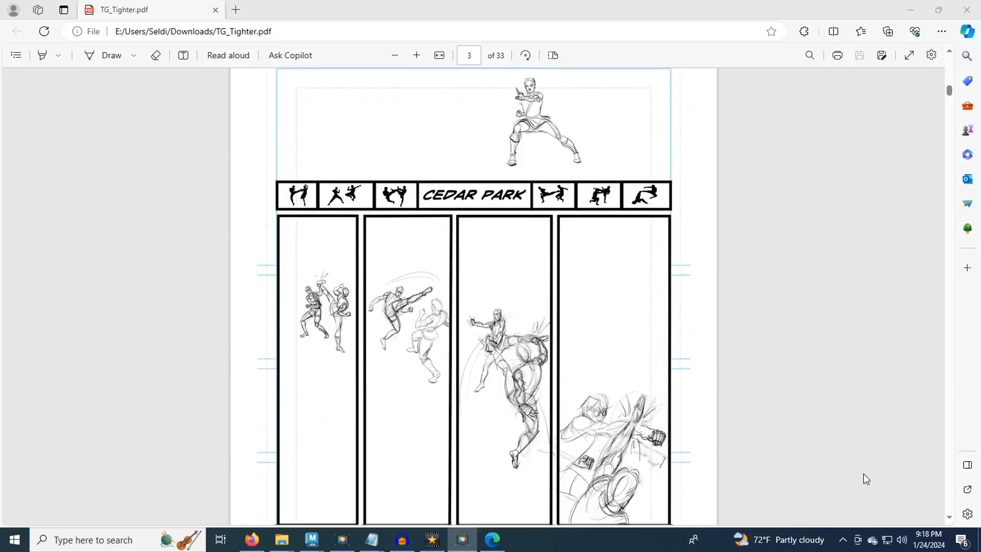
scroll(863, 474, down, 2)
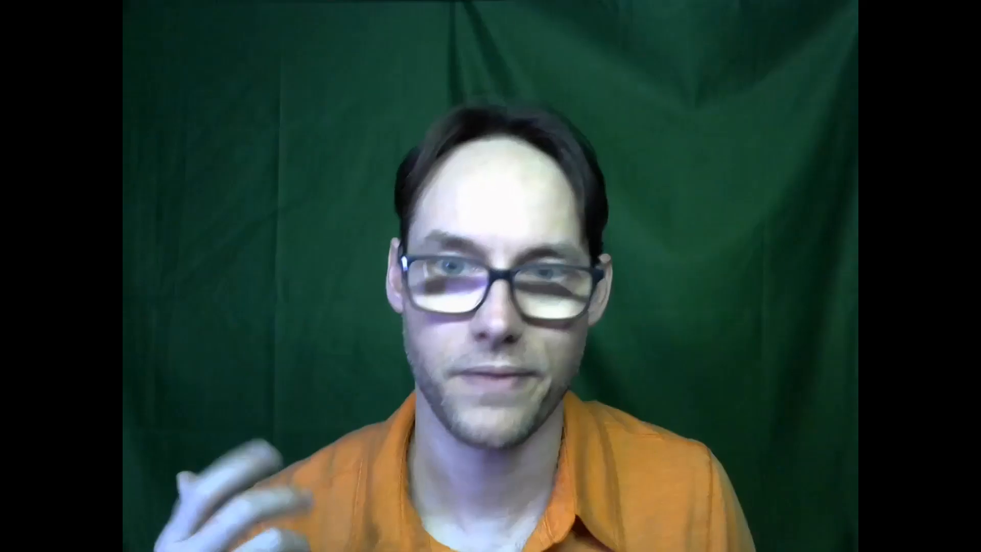